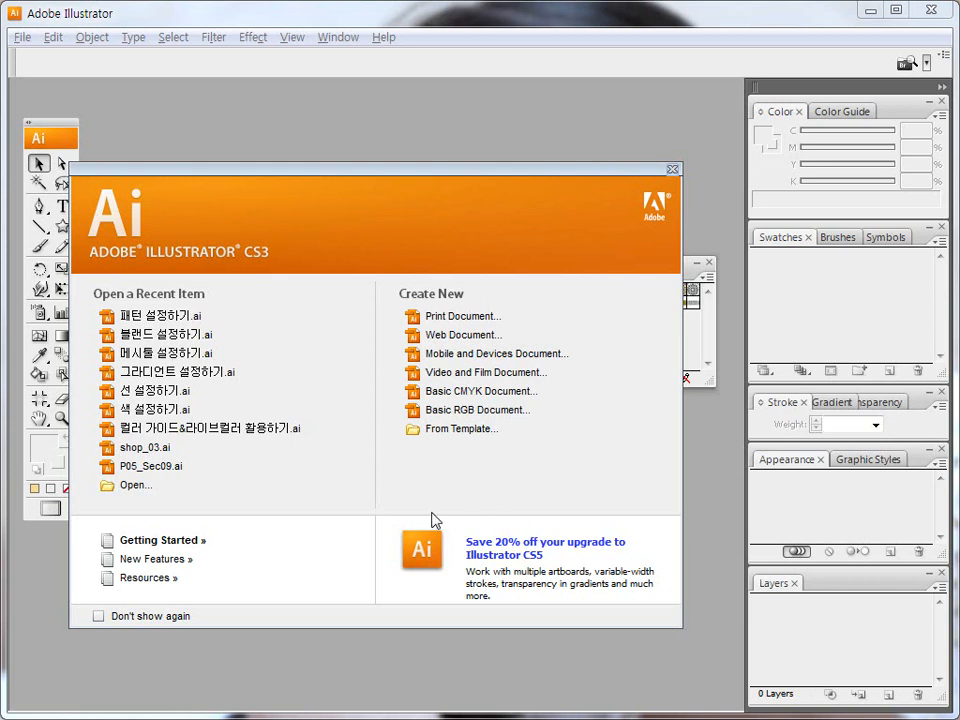
Step: Open the file 패턴 설정하기 from the Lesson09 folder
click(108, 486)
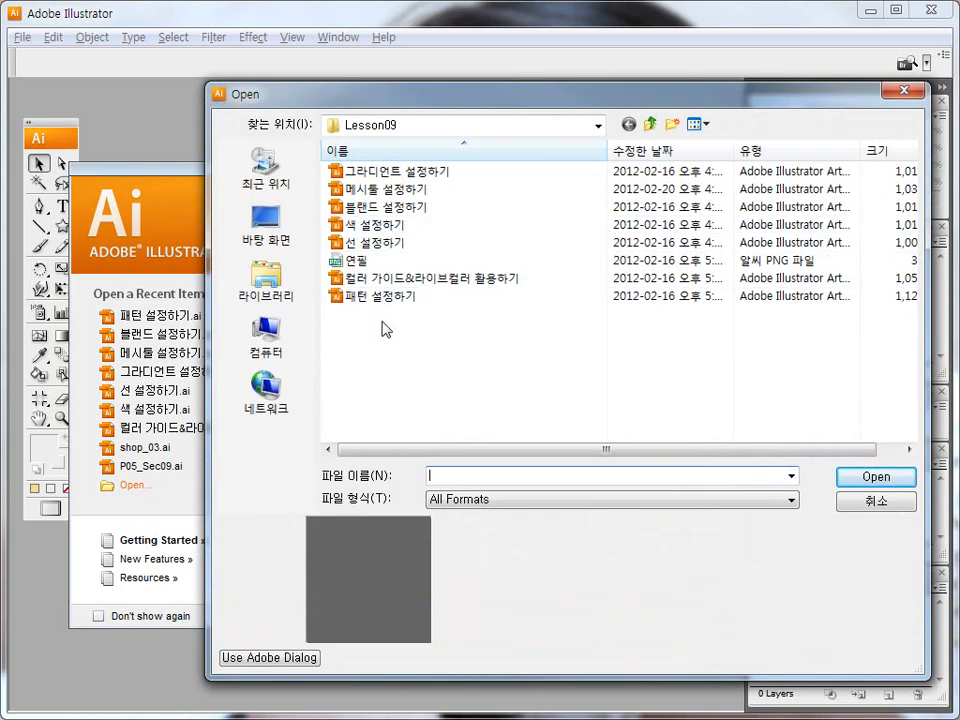
click(358, 297)
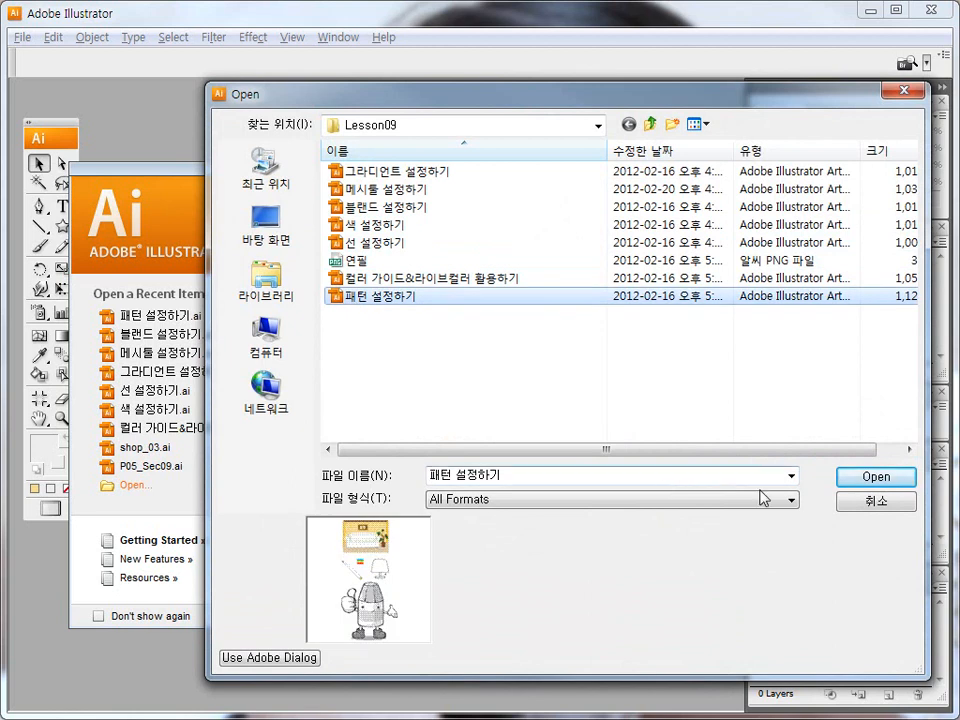
key(Return)
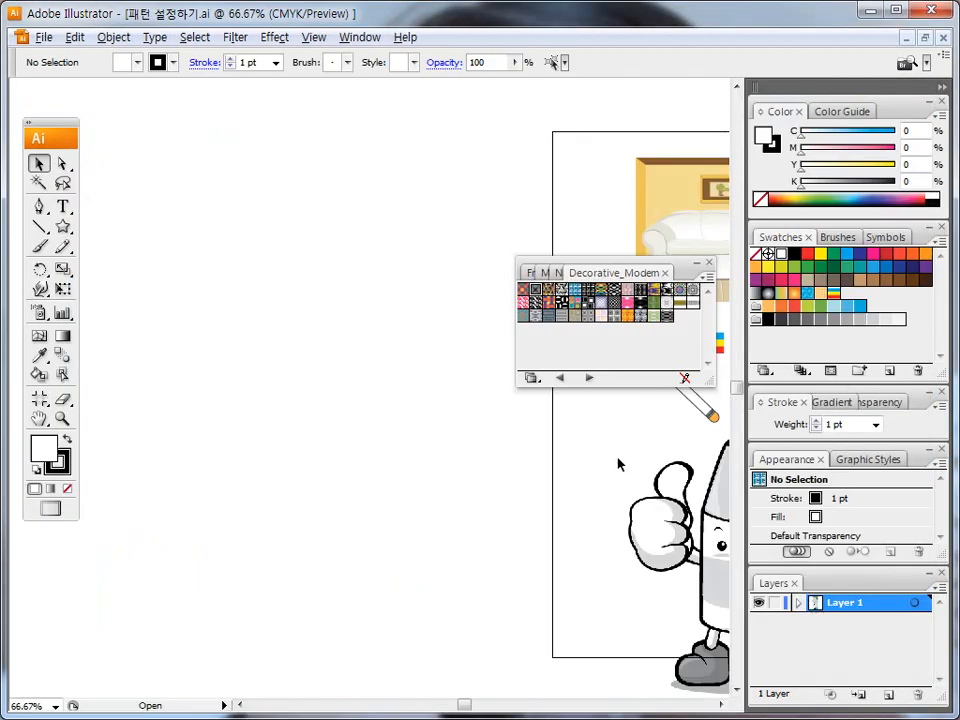
Step: Close the floating Decorative_Modern swatch library and move the toolbox clear of the living-room illustration
mouse_move(585, 465)
mouse_down()
mouse_move(422, 499)
mouse_move(363, 492)
mouse_move(283, 454)
mouse_up()
click(62, 418)
drag(151, 128, 514, 379)
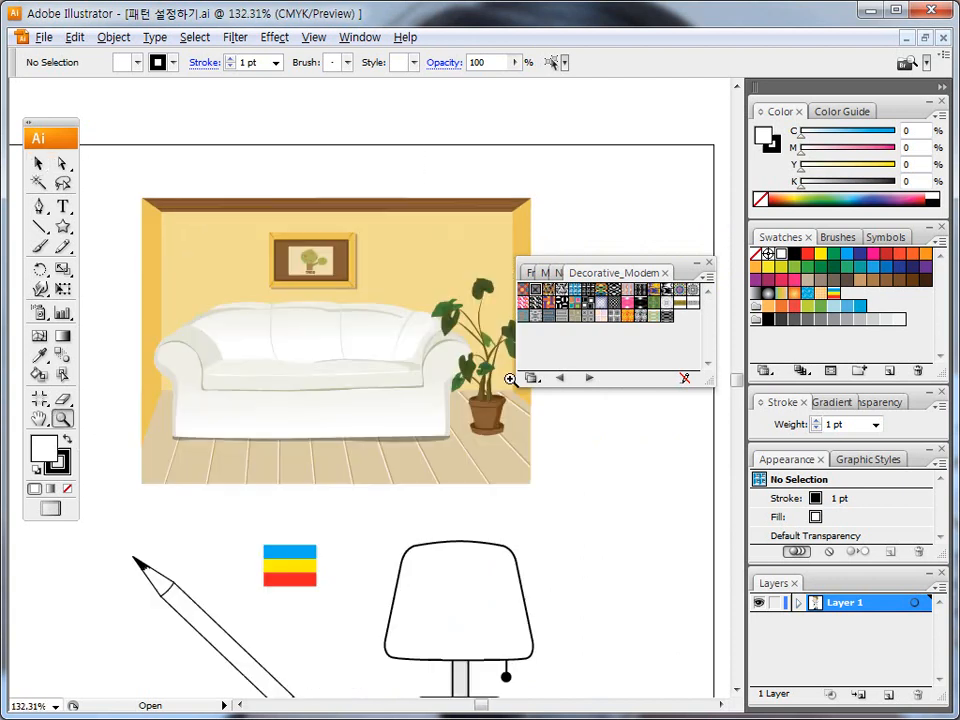
click(709, 264)
drag(382, 350, 481, 328)
drag(223, 151, 650, 490)
drag(500, 436, 522, 422)
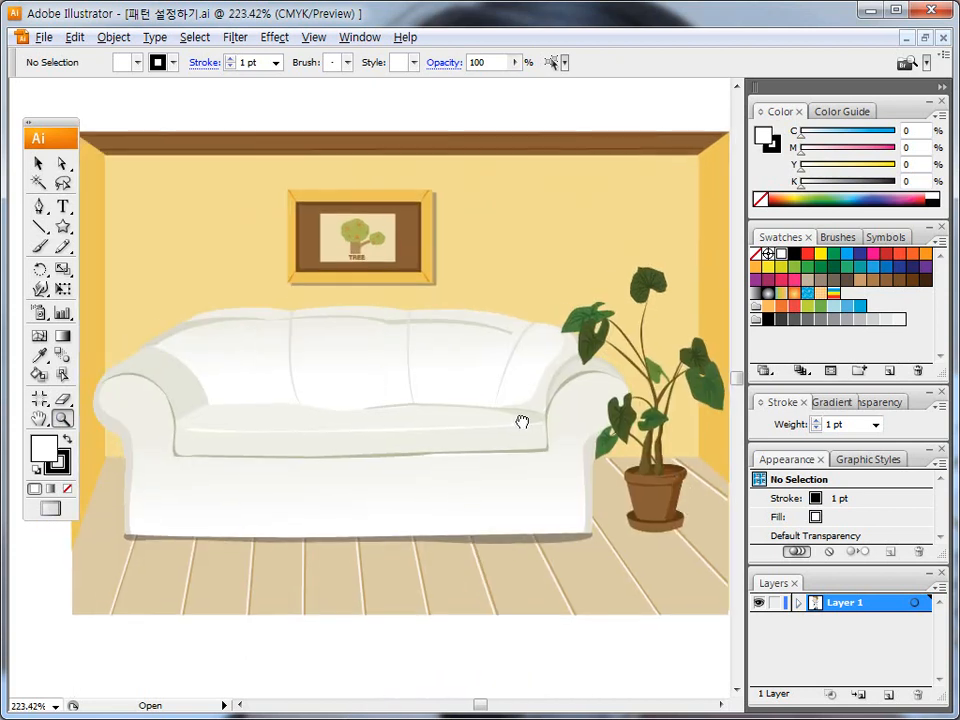
drag(64, 129, 51, 110)
drag(311, 236, 311, 207)
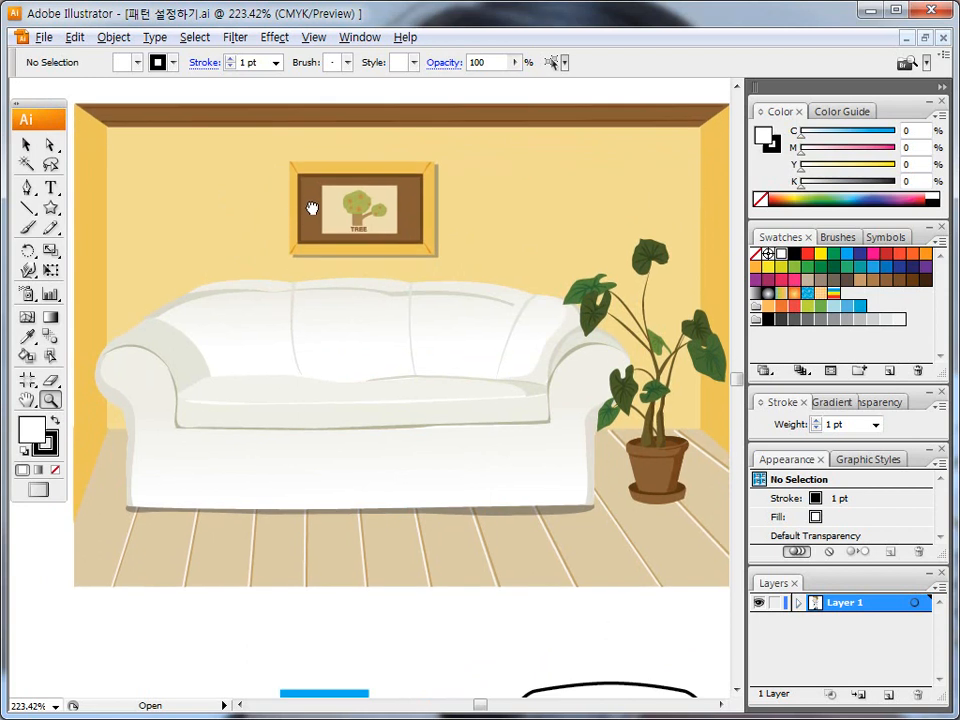
Step: Select the back wall behind the sofa and try the Waves Pattern fill on it, settling on the orange pattern with white dots
click(28, 148)
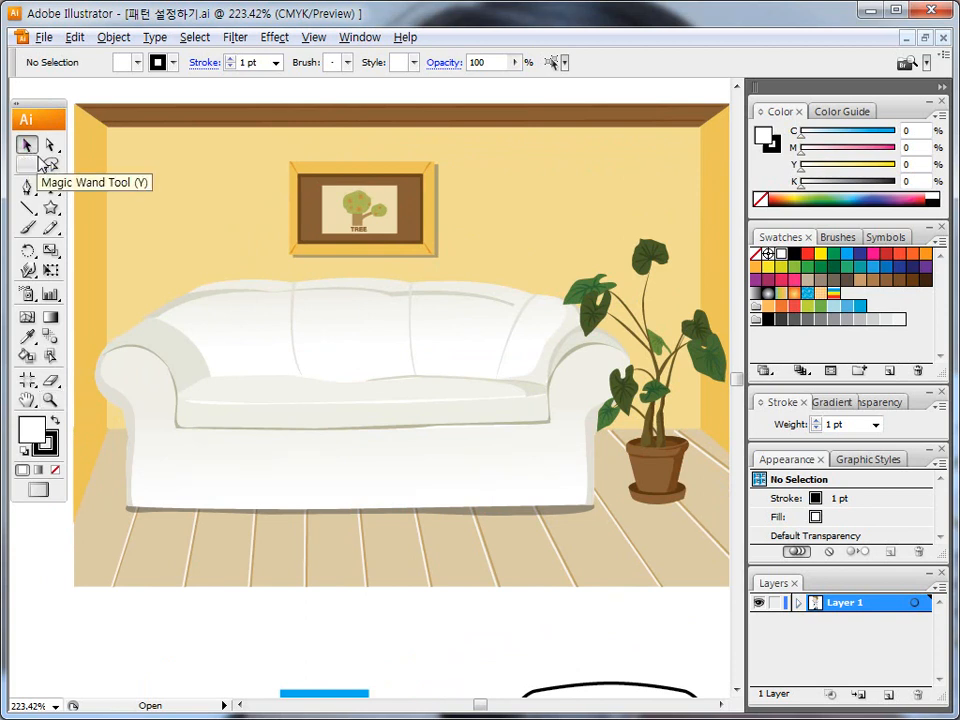
drag(157, 181, 205, 183)
click(182, 202)
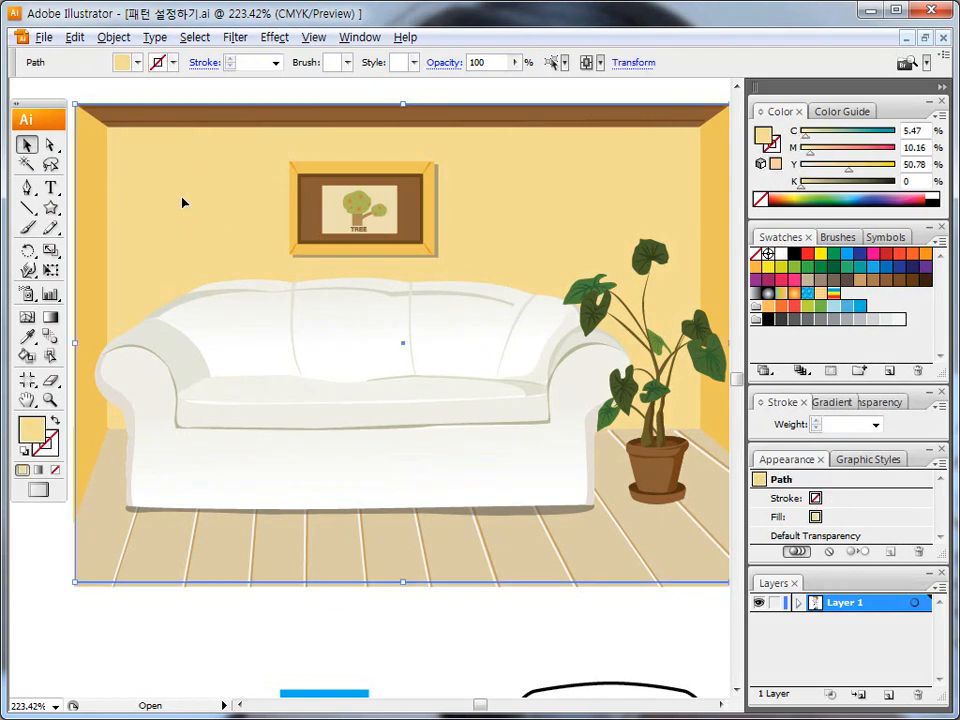
mouse_move(752, 230)
mouse_down()
mouse_move(806, 229)
mouse_move(814, 246)
mouse_move(834, 250)
mouse_move(940, 249)
mouse_move(932, 365)
mouse_move(763, 364)
mouse_move(752, 258)
mouse_up()
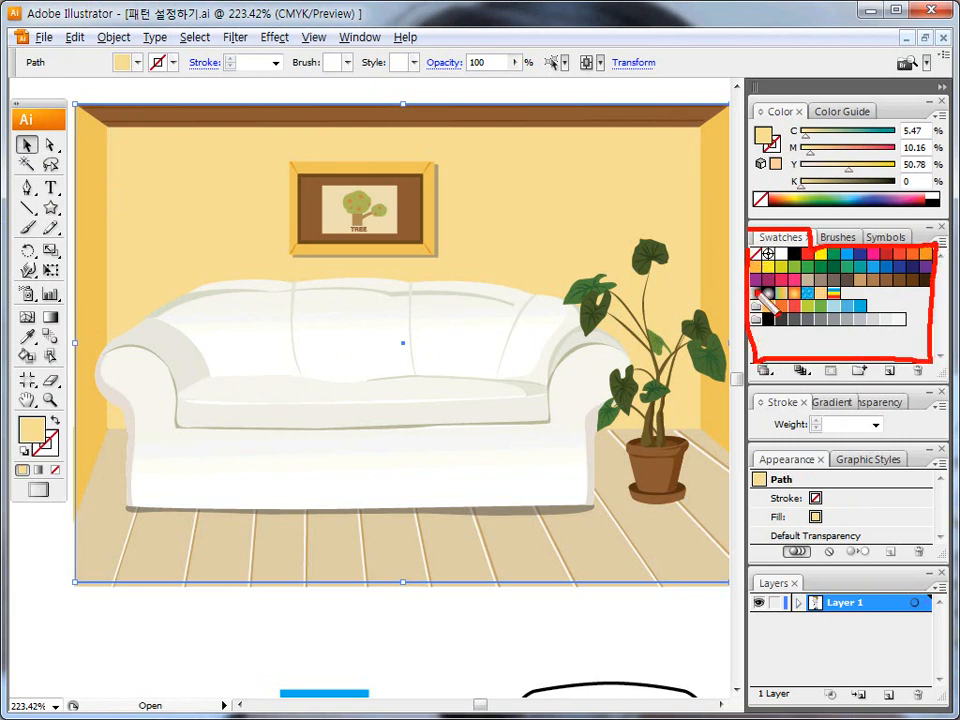
drag(808, 287, 826, 300)
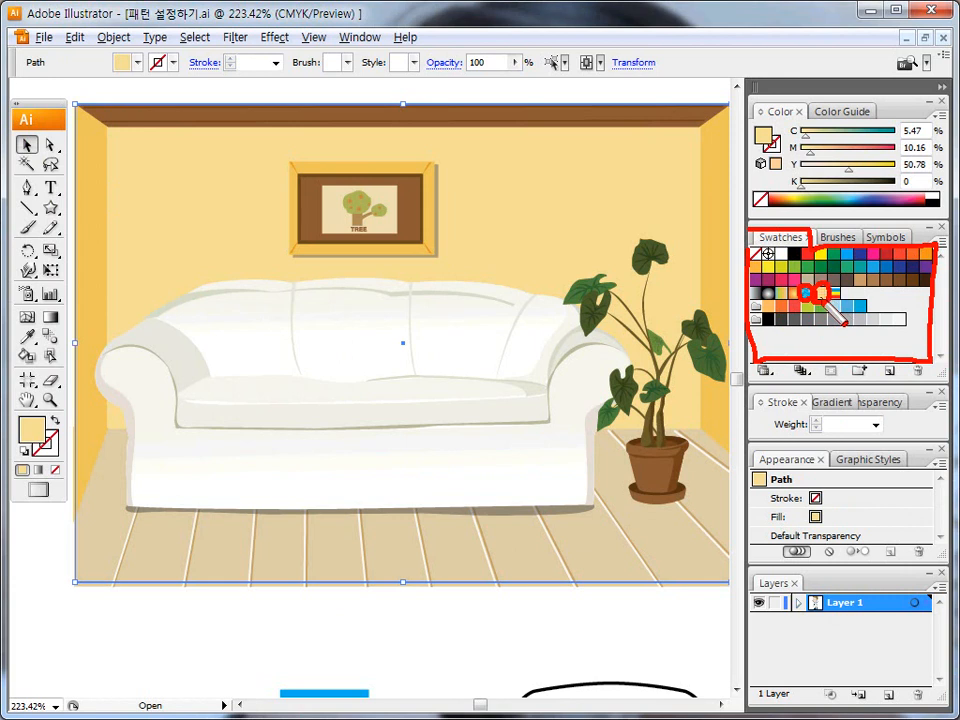
key(Escape)
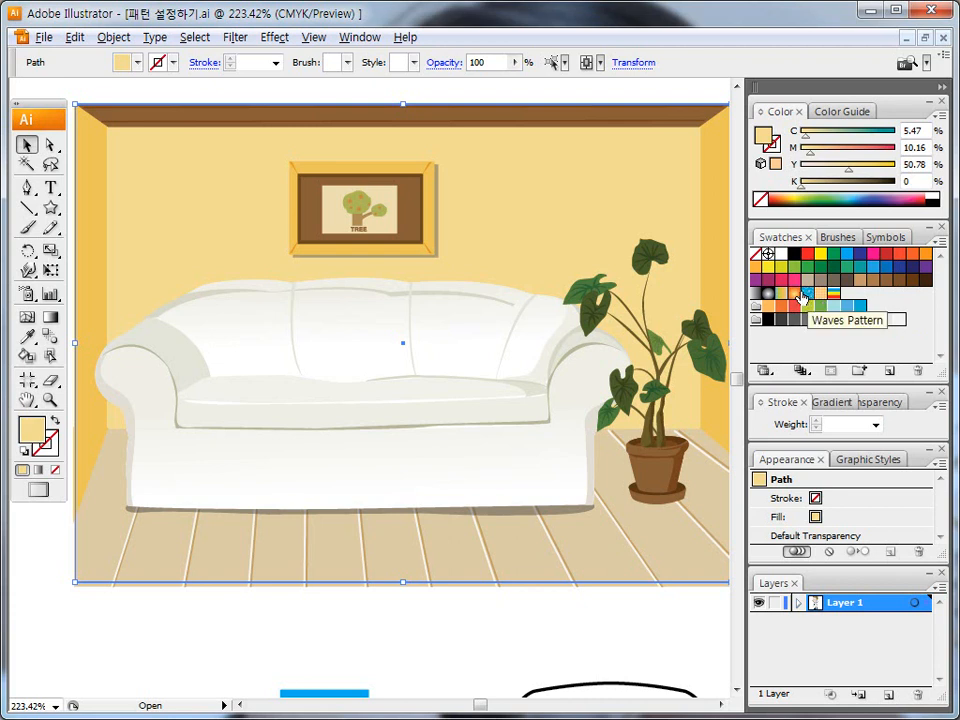
click(809, 295)
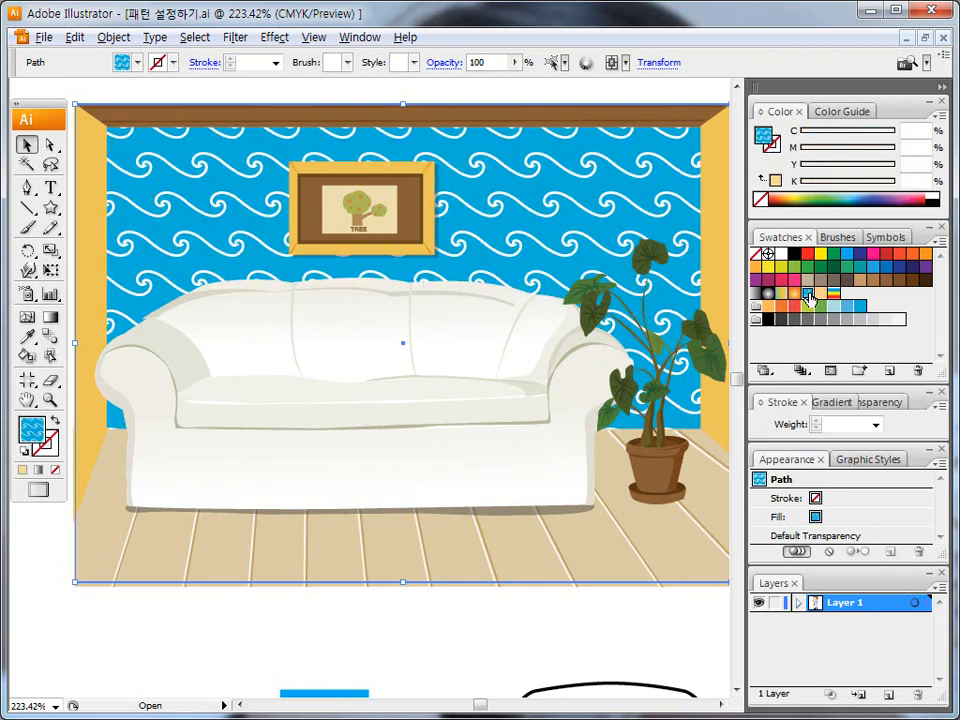
click(818, 298)
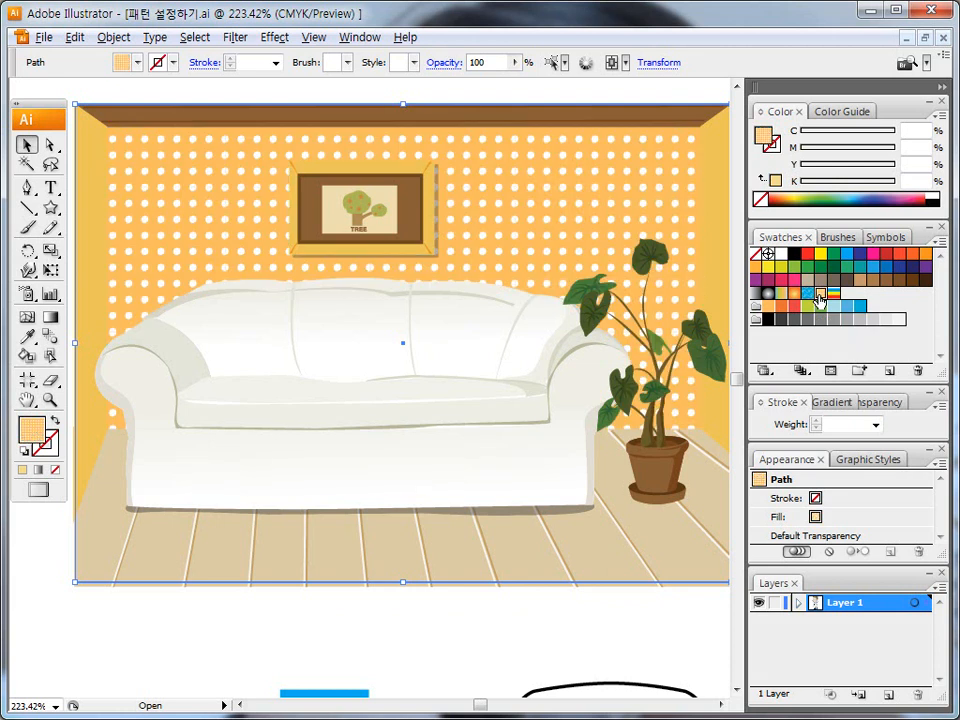
click(808, 295)
click(818, 297)
Step: Undock the Swatches panel and place it over the upper-left corner of the room illustration
drag(766, 230, 361, 155)
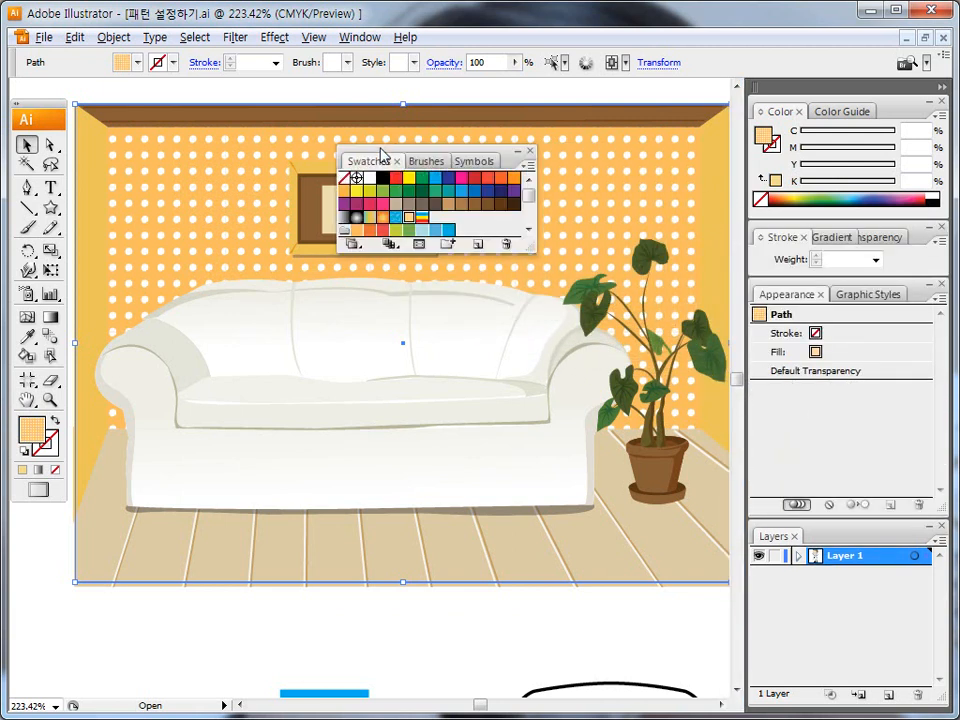
click(527, 169)
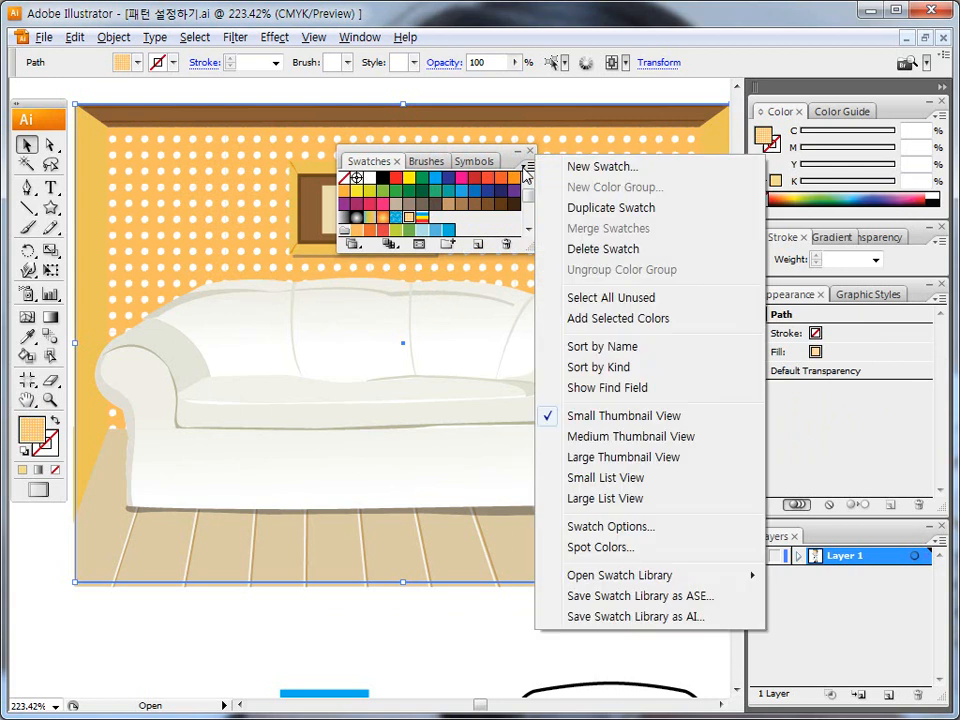
click(421, 152)
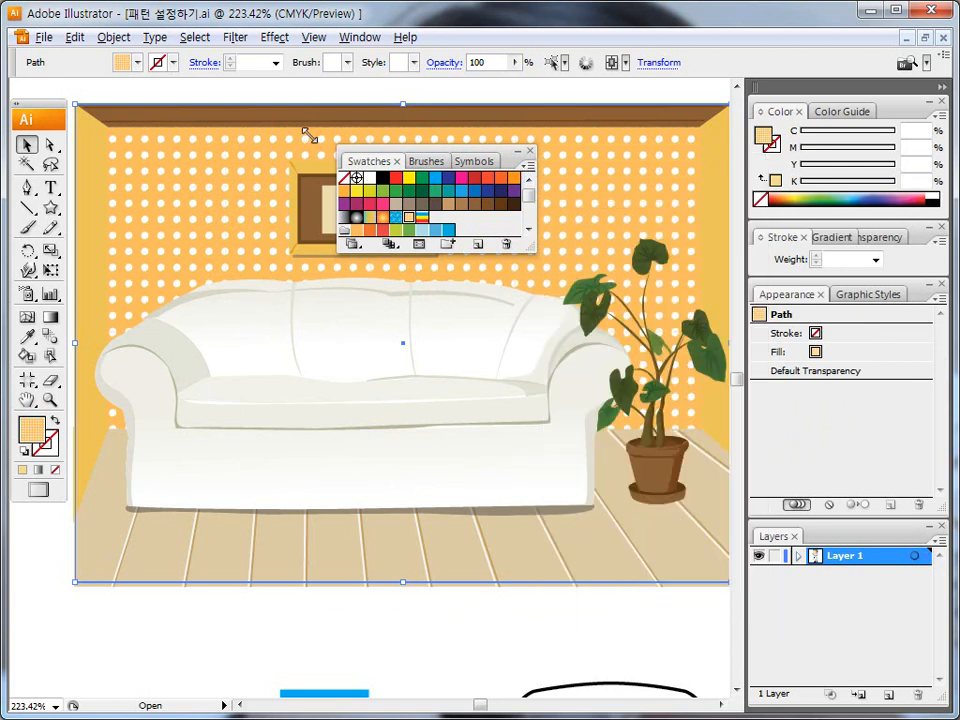
drag(352, 150, 256, 139)
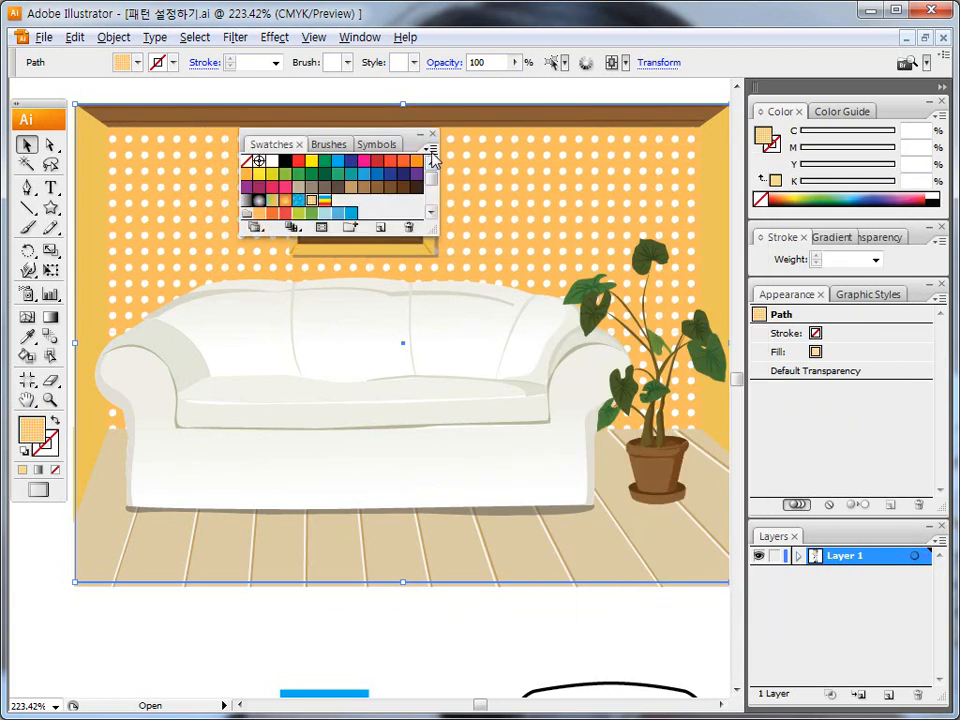
click(430, 150)
key(ctrl+shift+d)
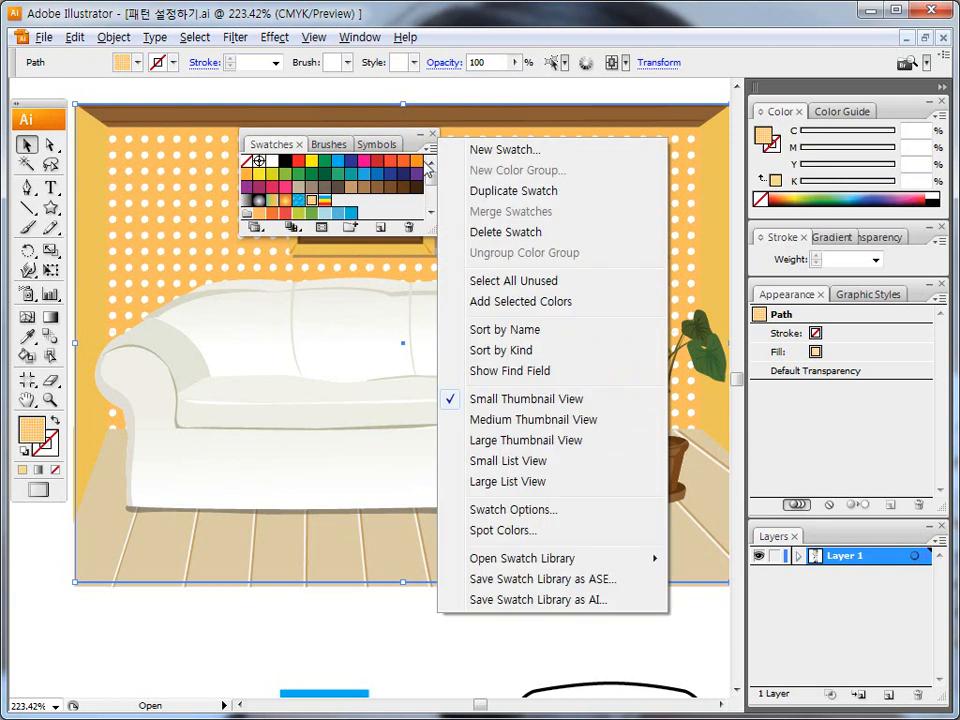
mouse_move(432, 158)
mouse_down()
mouse_move(418, 149)
mouse_move(436, 159)
mouse_up()
drag(467, 562, 632, 574)
key(Escape)
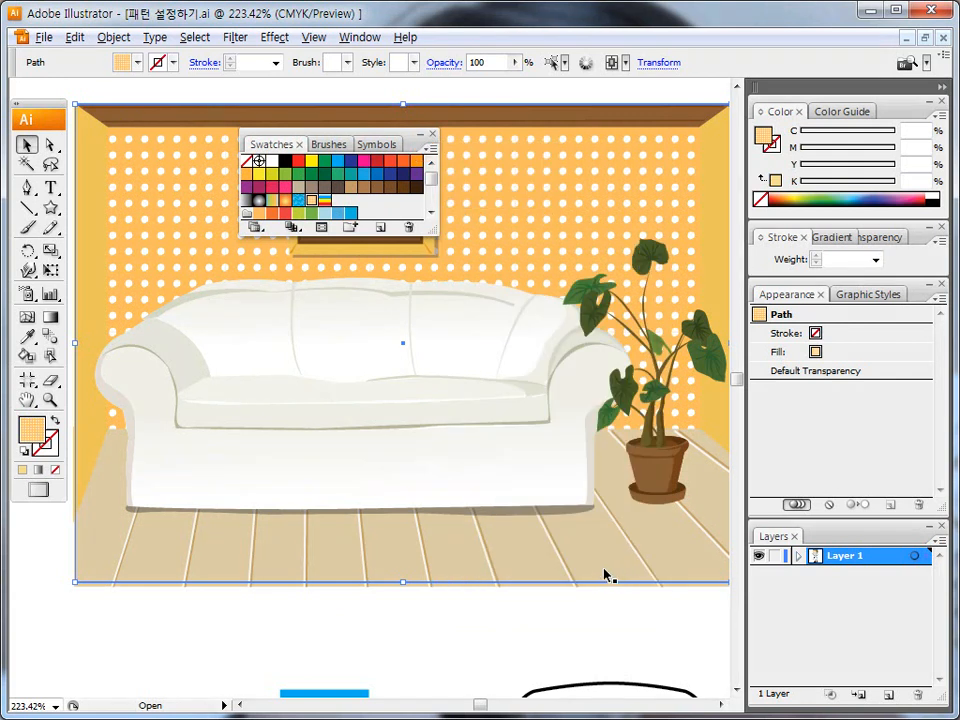
click(431, 148)
mouse_move(489, 563)
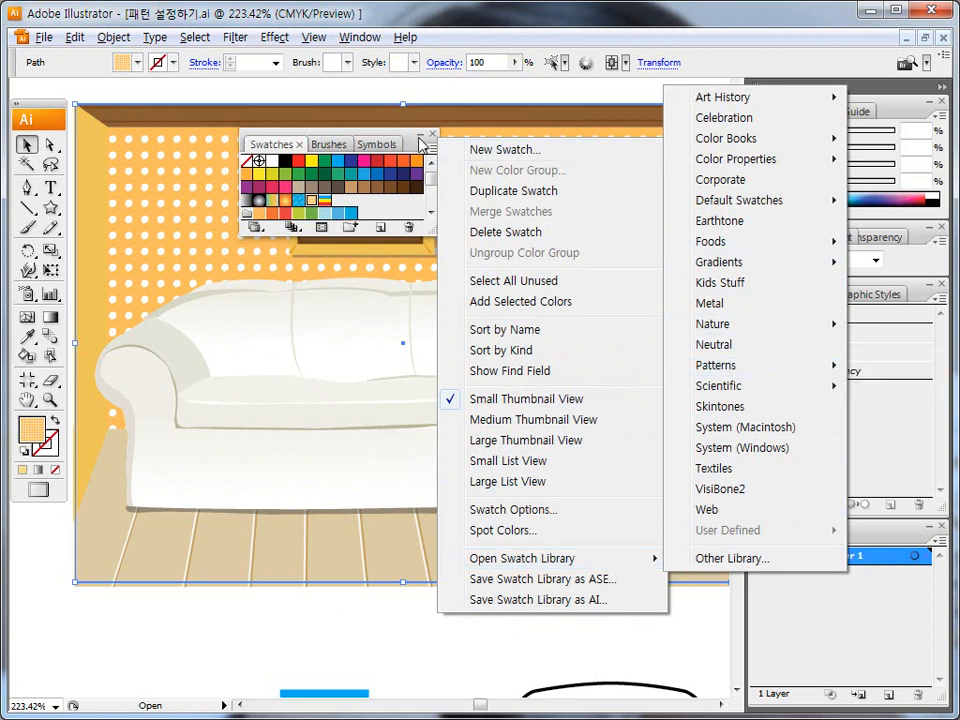
click(368, 138)
drag(268, 138, 111, 114)
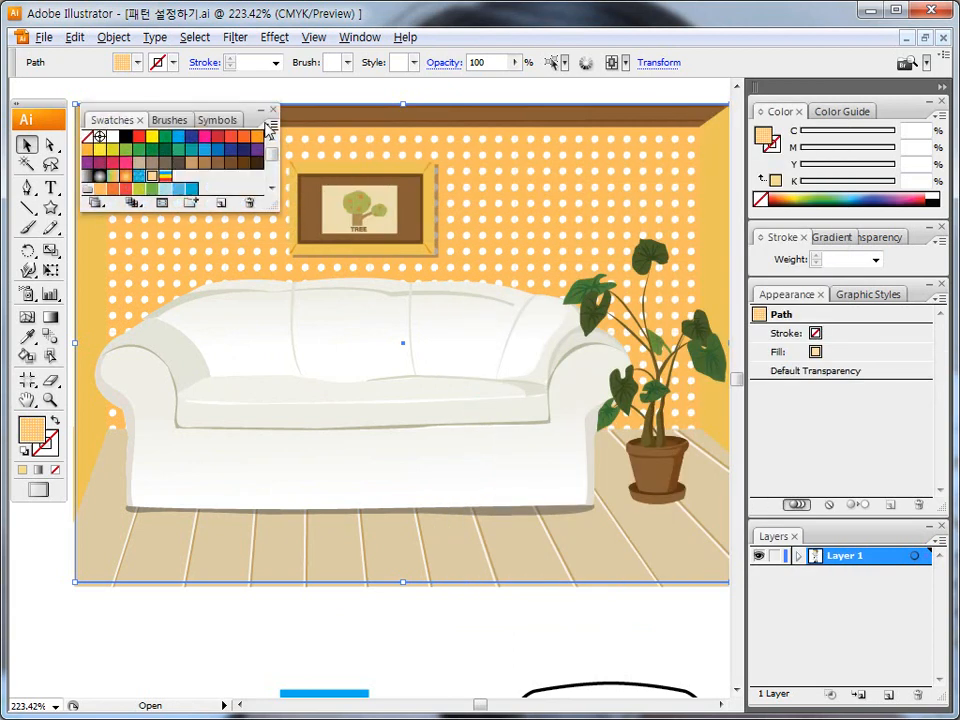
Step: Open the Decorative_Modern pattern swatch library and place it over the wall between the picture frame and the plant
click(271, 125)
mouse_move(369, 538)
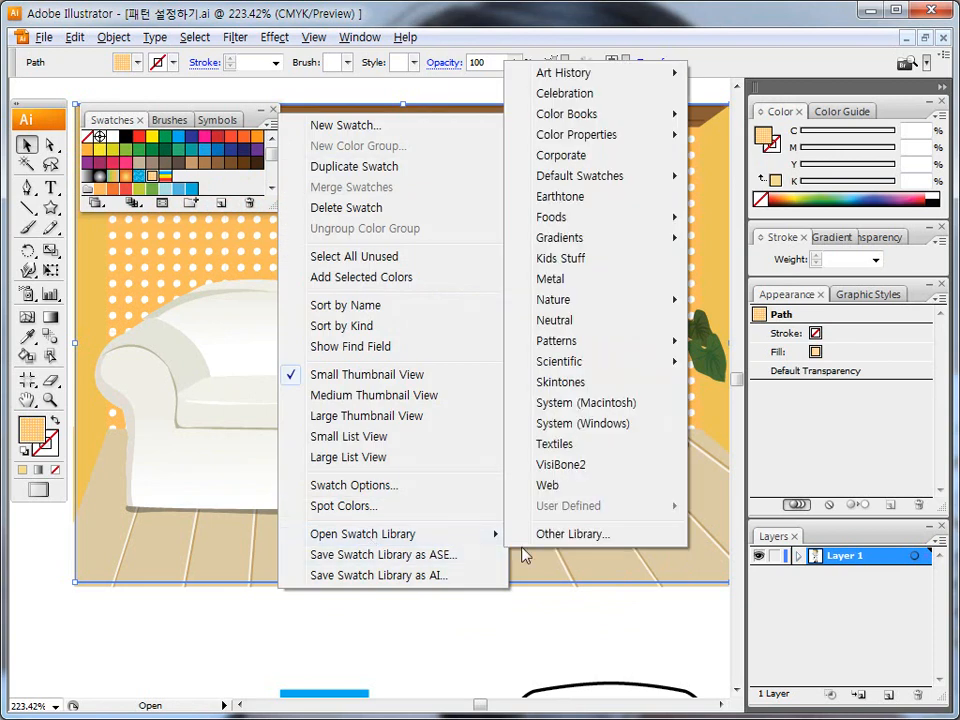
mouse_move(561, 341)
mouse_move(719, 350)
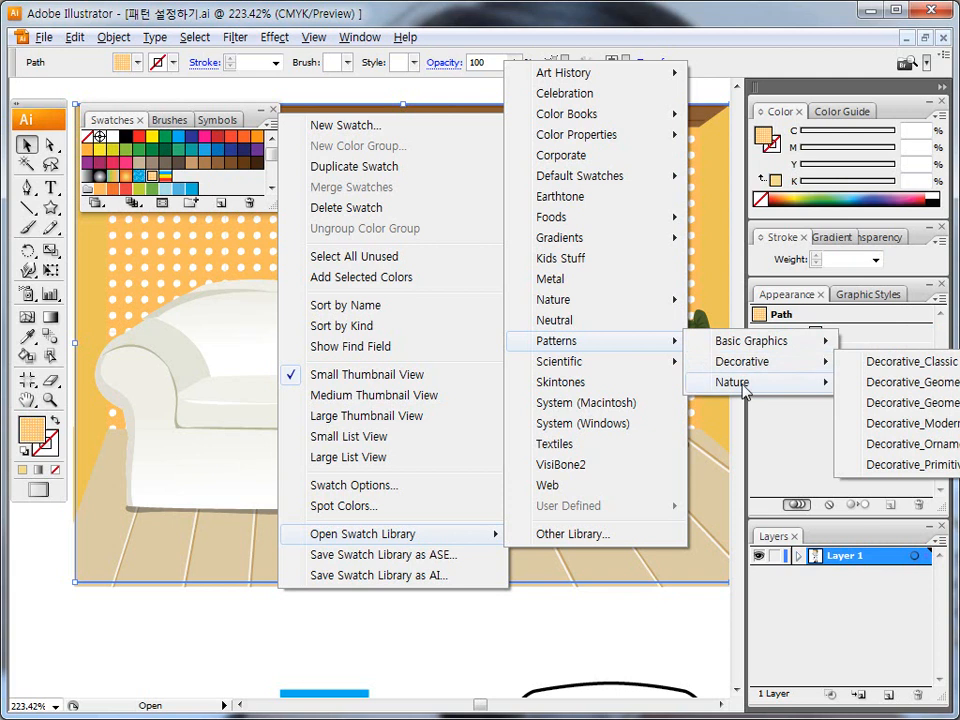
mouse_move(744, 392)
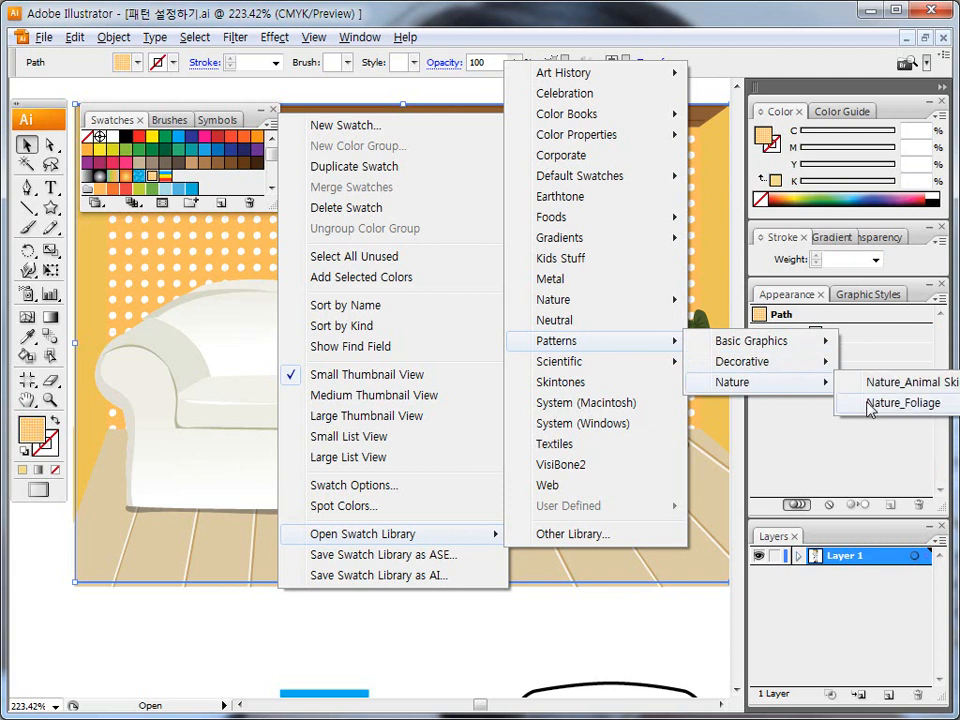
mouse_move(789, 370)
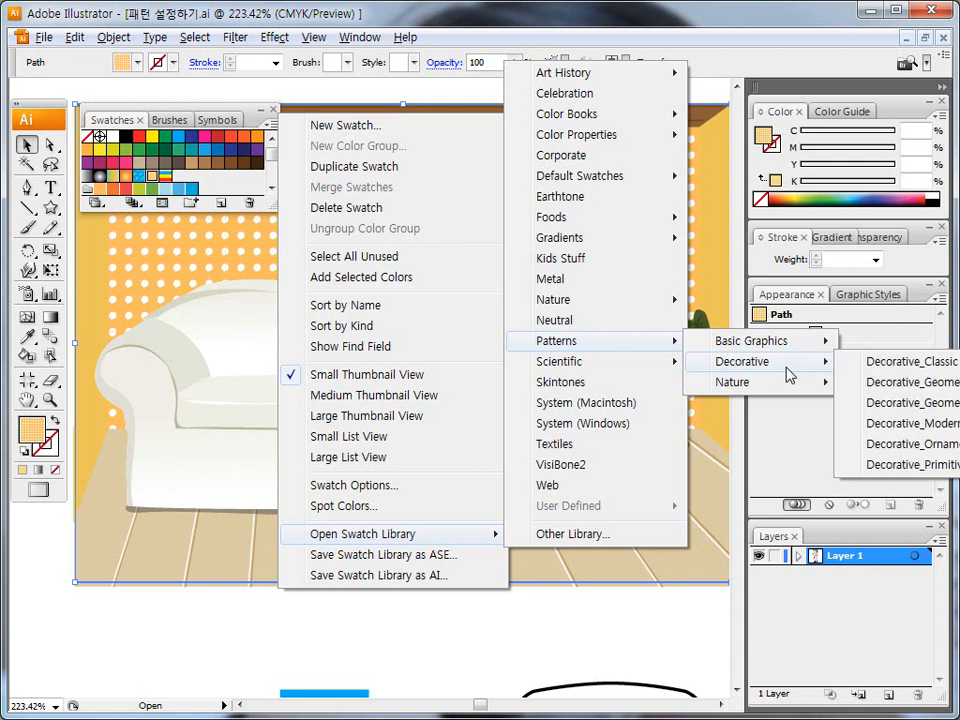
click(903, 430)
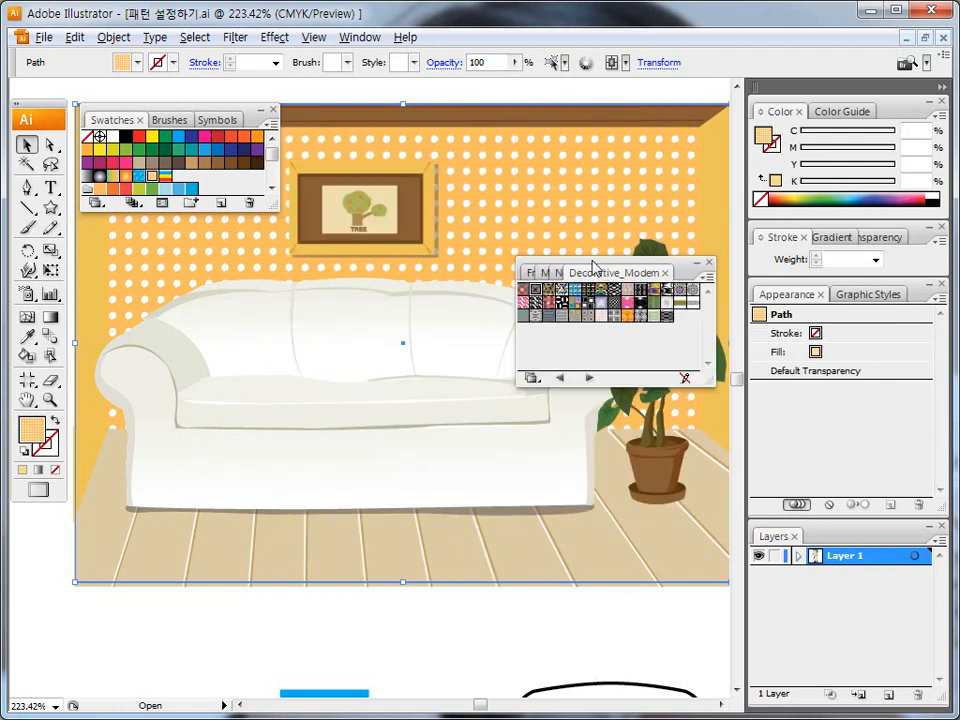
drag(568, 264, 592, 177)
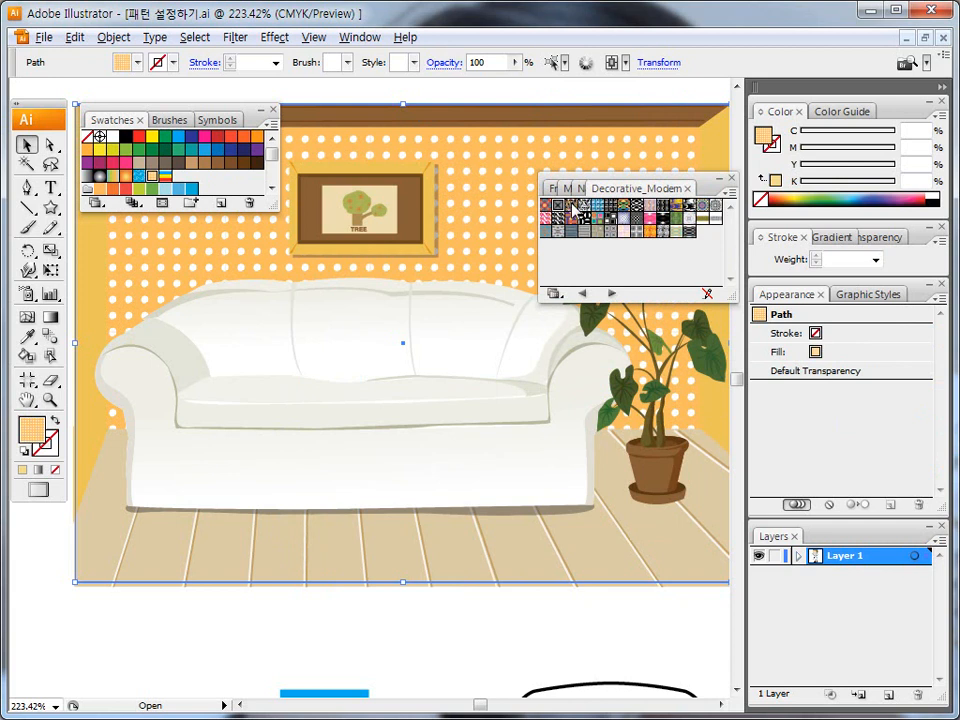
Step: Try several Decorative_Modern patterns on the back wall, including Optical Squares 2 Color, ending with the blue, orange and green block pattern
click(570, 205)
click(553, 206)
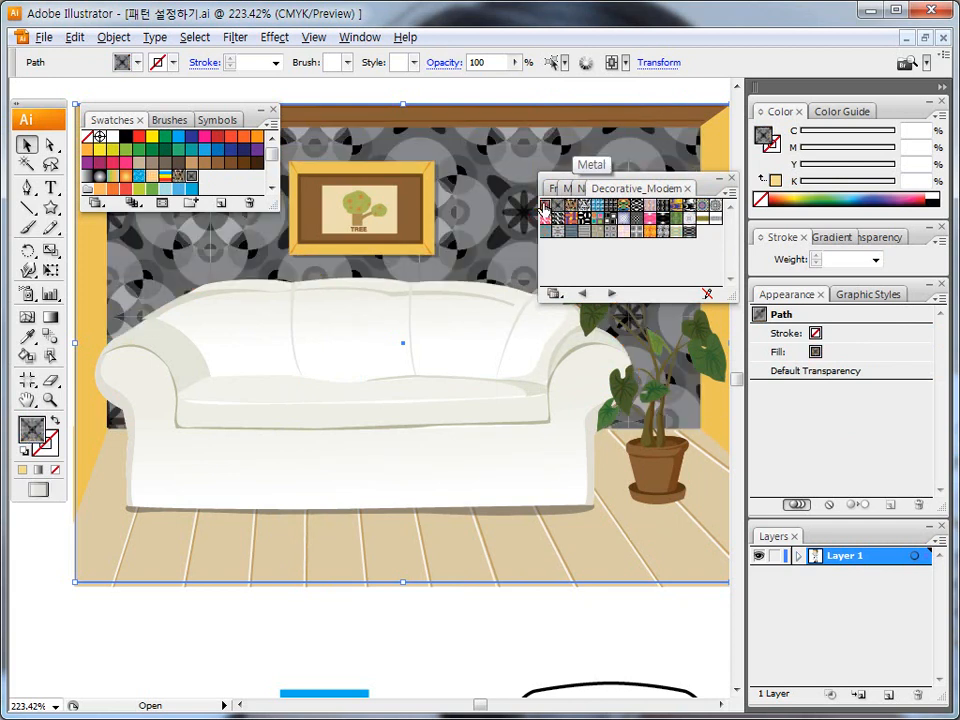
click(545, 206)
click(546, 219)
click(570, 232)
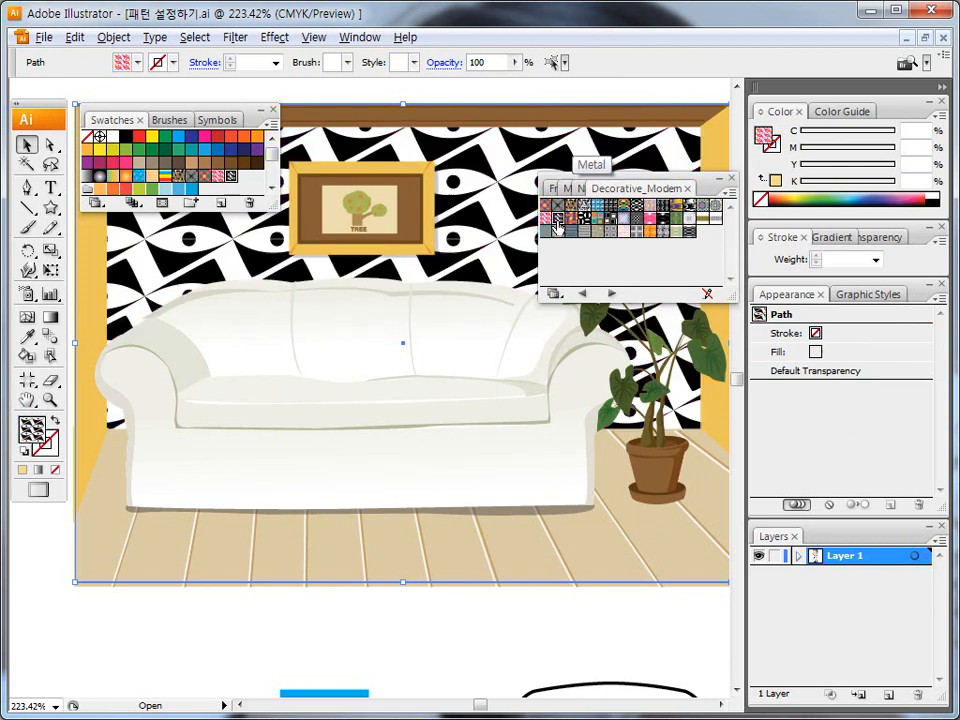
click(578, 234)
click(585, 237)
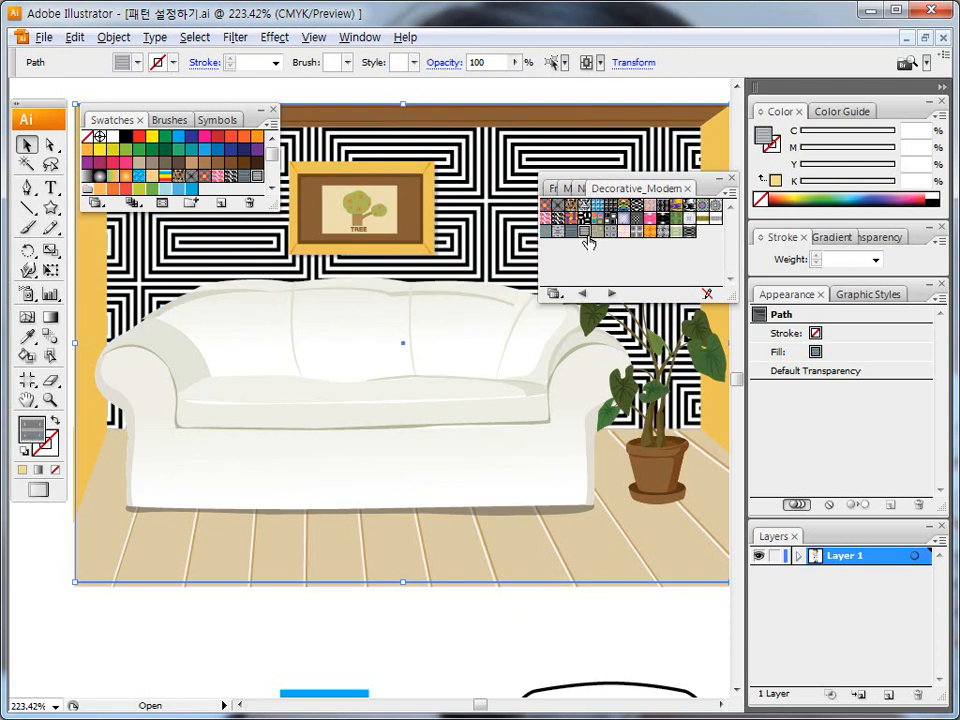
click(621, 234)
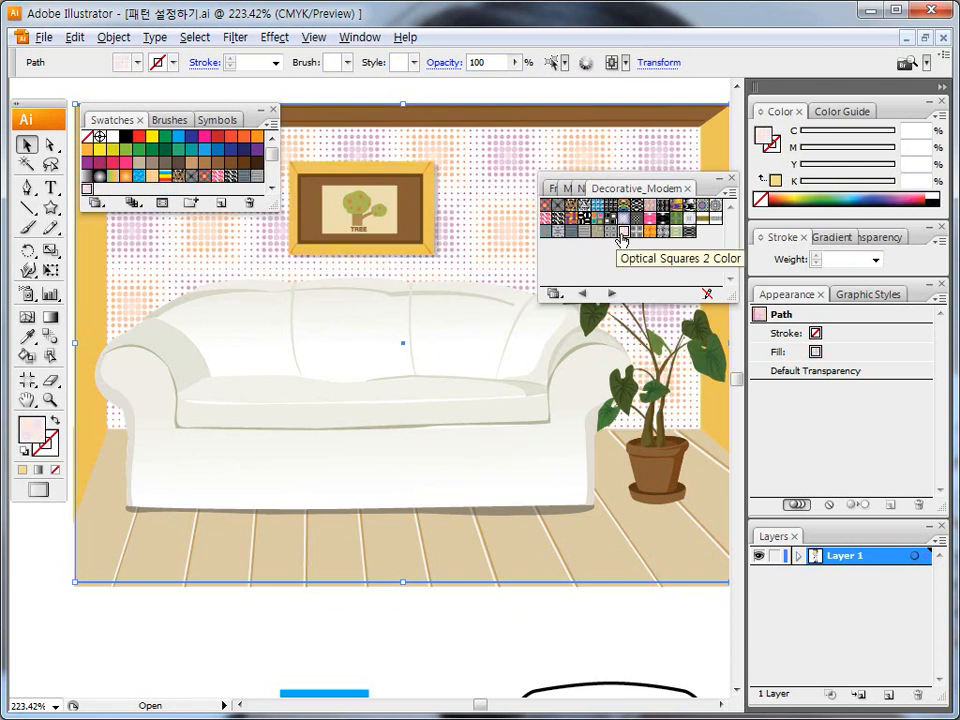
click(638, 234)
click(665, 233)
click(674, 232)
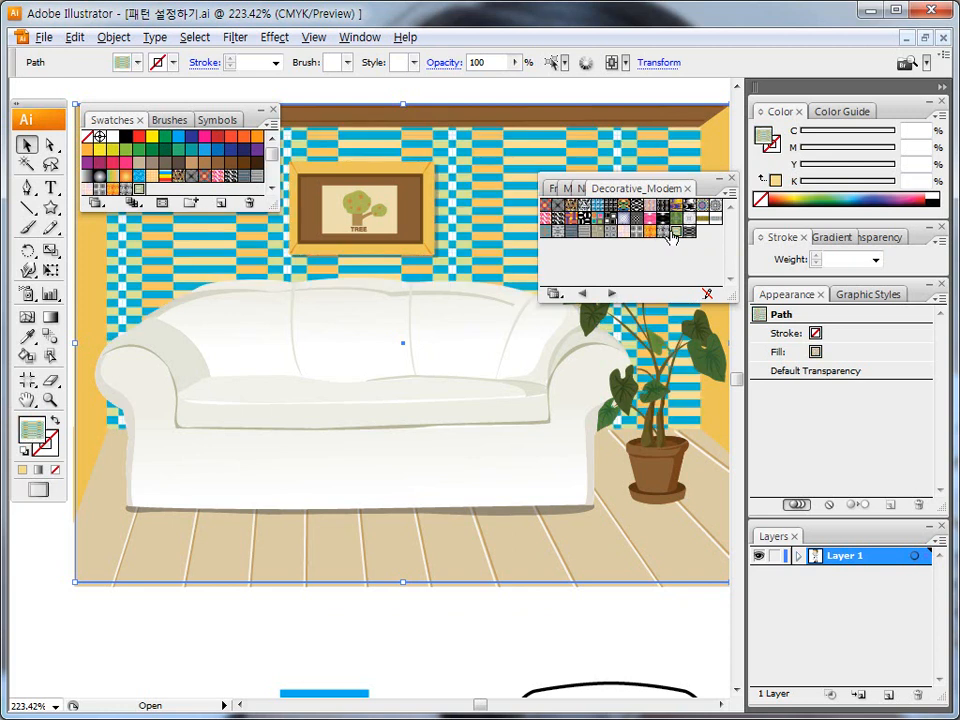
Step: Open the Basic Graphics_Textures pattern swatch library
click(270, 124)
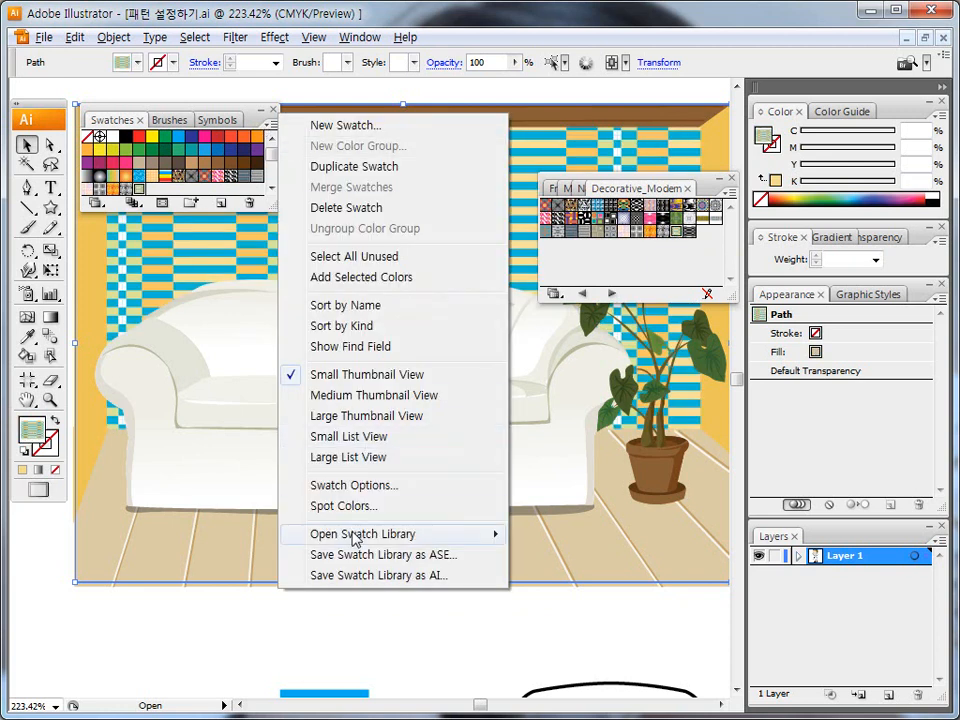
mouse_move(318, 534)
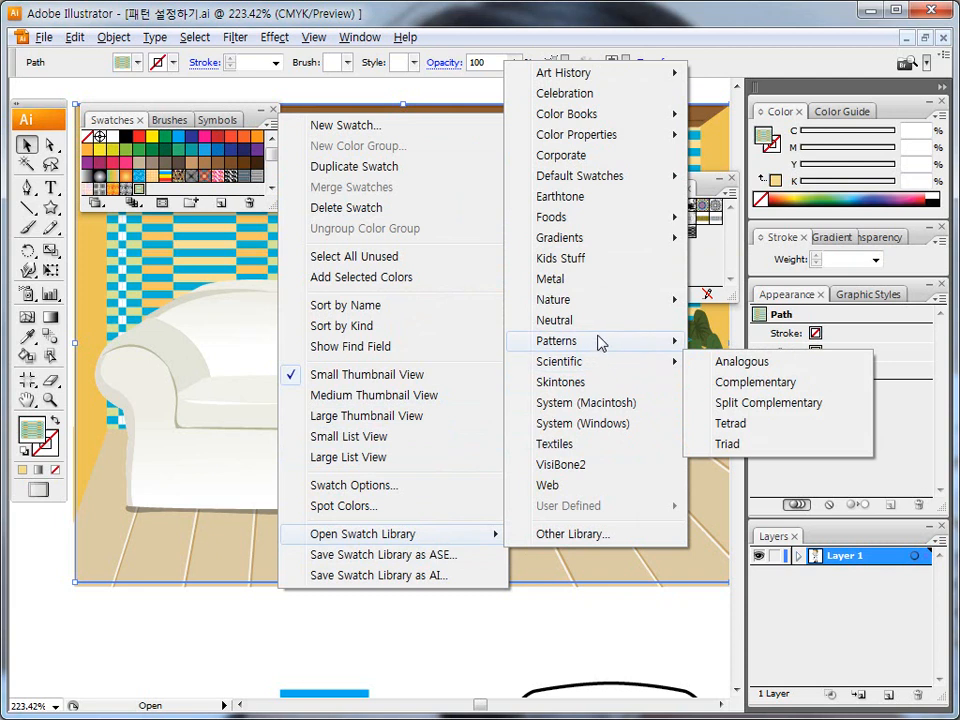
mouse_move(600, 342)
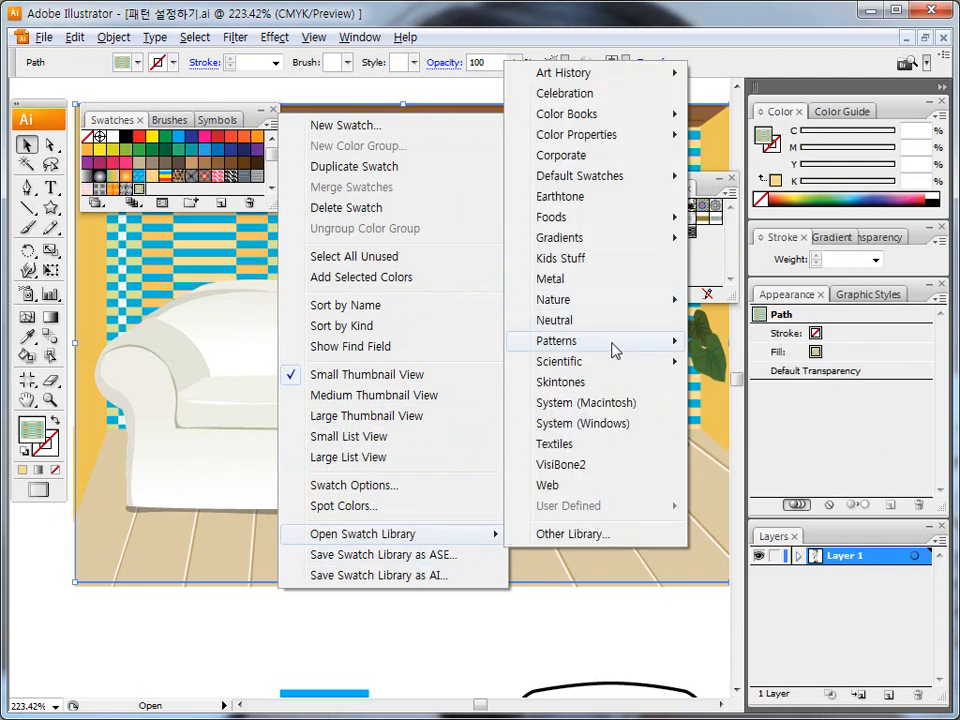
mouse_move(786, 348)
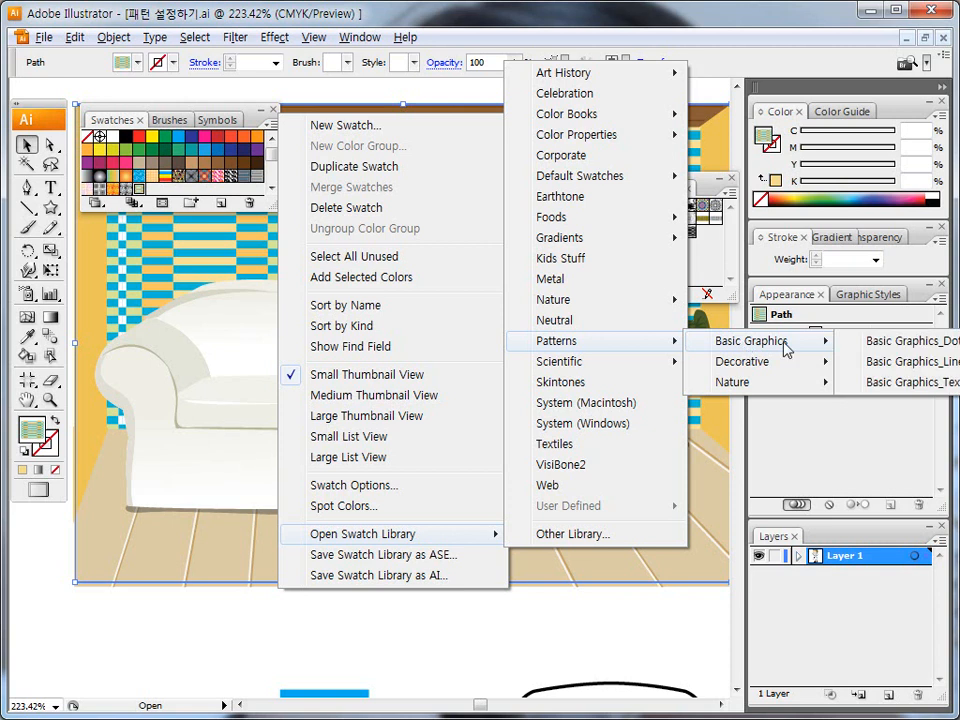
click(885, 385)
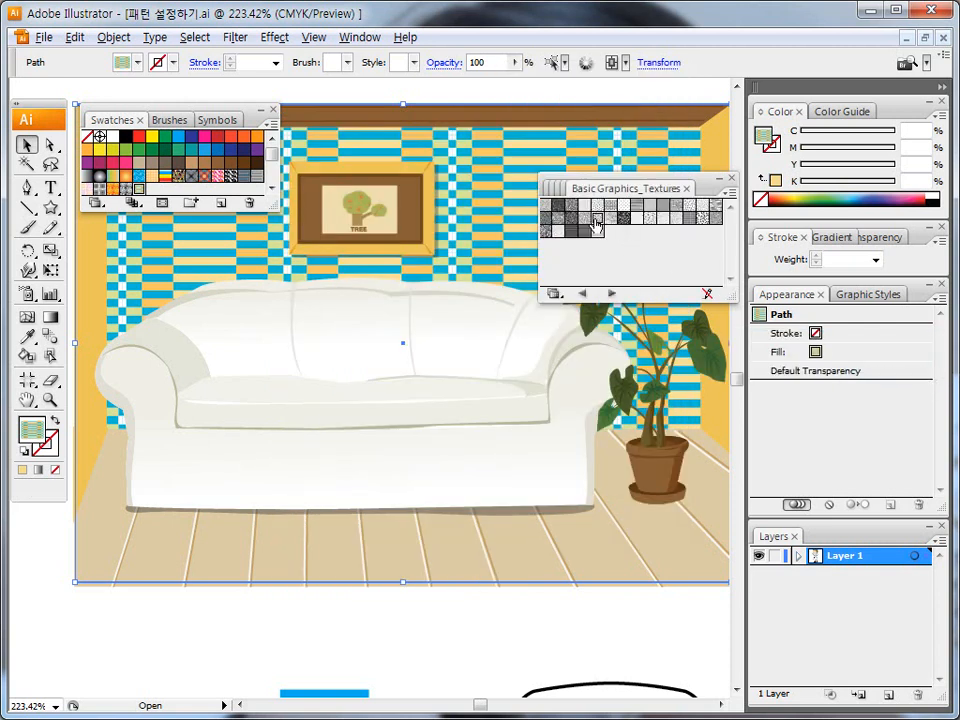
Step: Try several Basic Graphics_Textures patterns on the back wall, including the small crosses, ending with the scattered black V-shaped lines
click(578, 233)
click(571, 231)
click(558, 218)
click(545, 213)
click(544, 207)
click(560, 207)
click(572, 209)
click(585, 208)
click(597, 209)
click(621, 212)
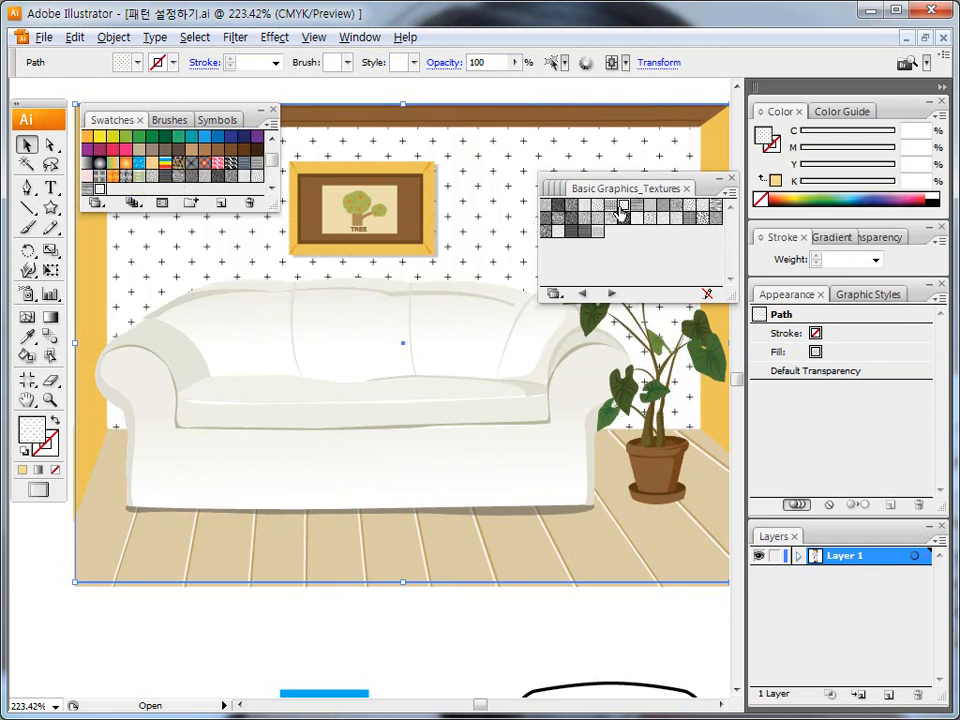
click(663, 219)
click(667, 220)
click(619, 216)
click(578, 219)
click(580, 218)
Step: Close the Basic Graphics_Textures, Metal and Fruit swatch libraries and bring the Decorative_Modern library to the front
click(563, 189)
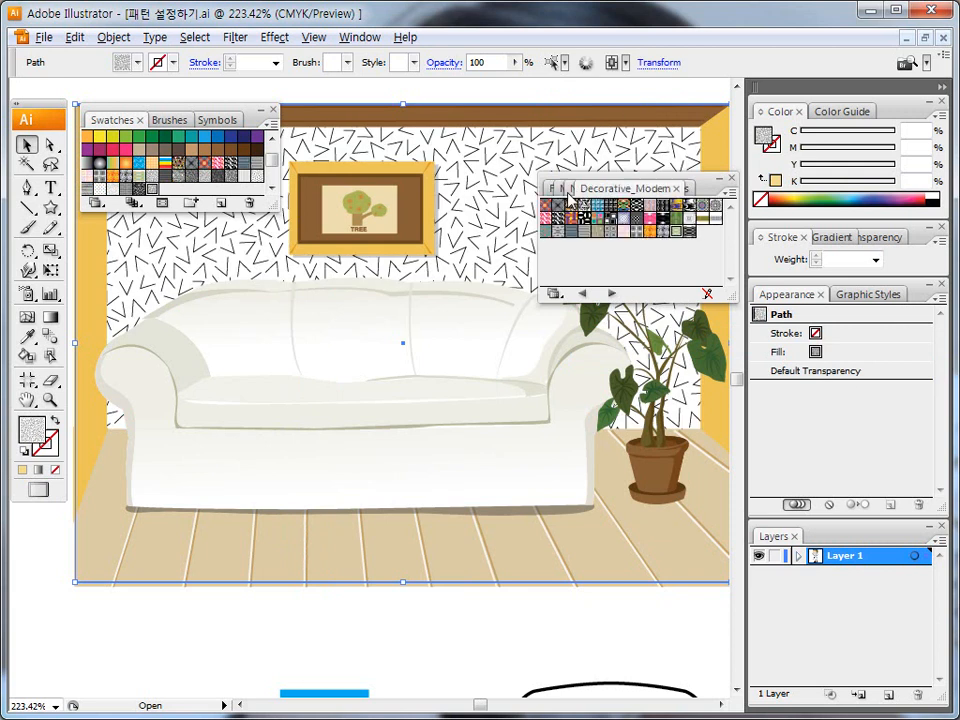
click(694, 190)
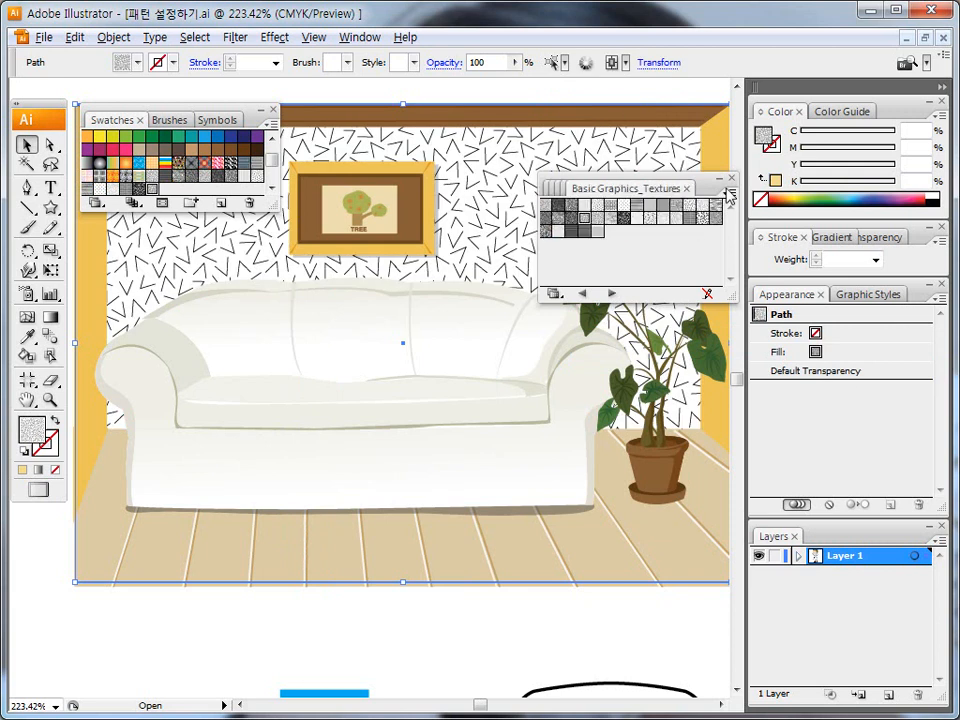
click(687, 190)
click(566, 188)
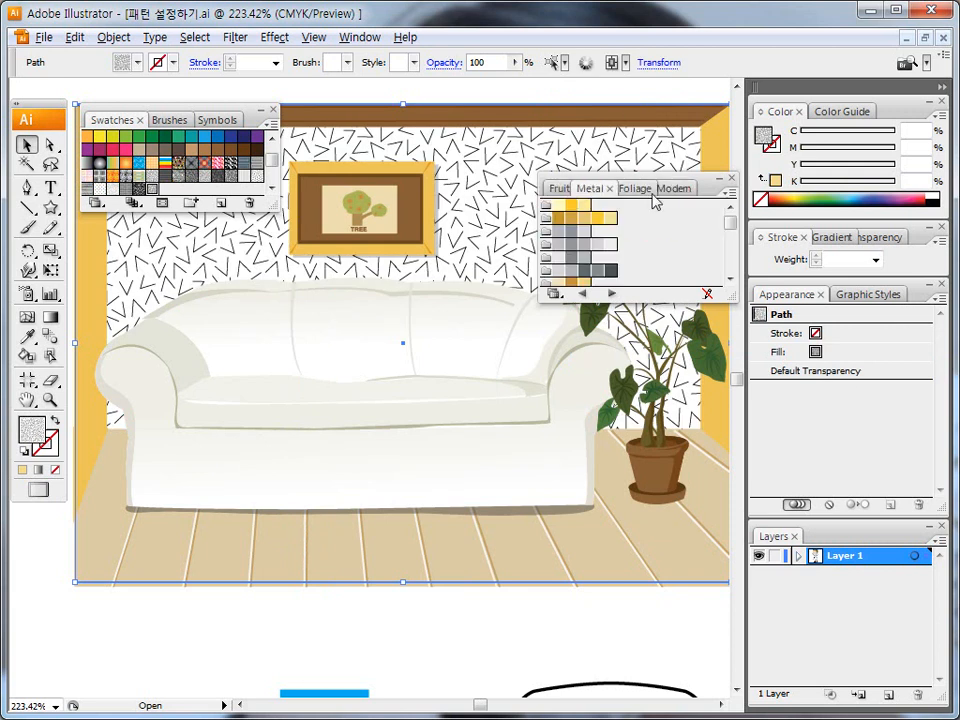
click(609, 188)
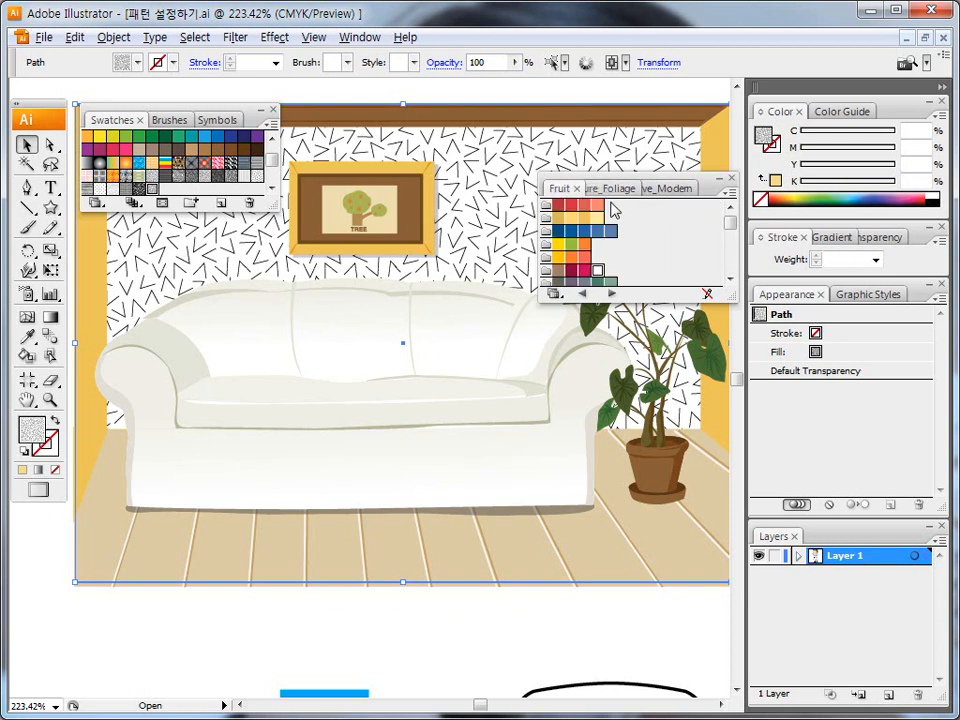
click(598, 190)
click(565, 189)
click(577, 189)
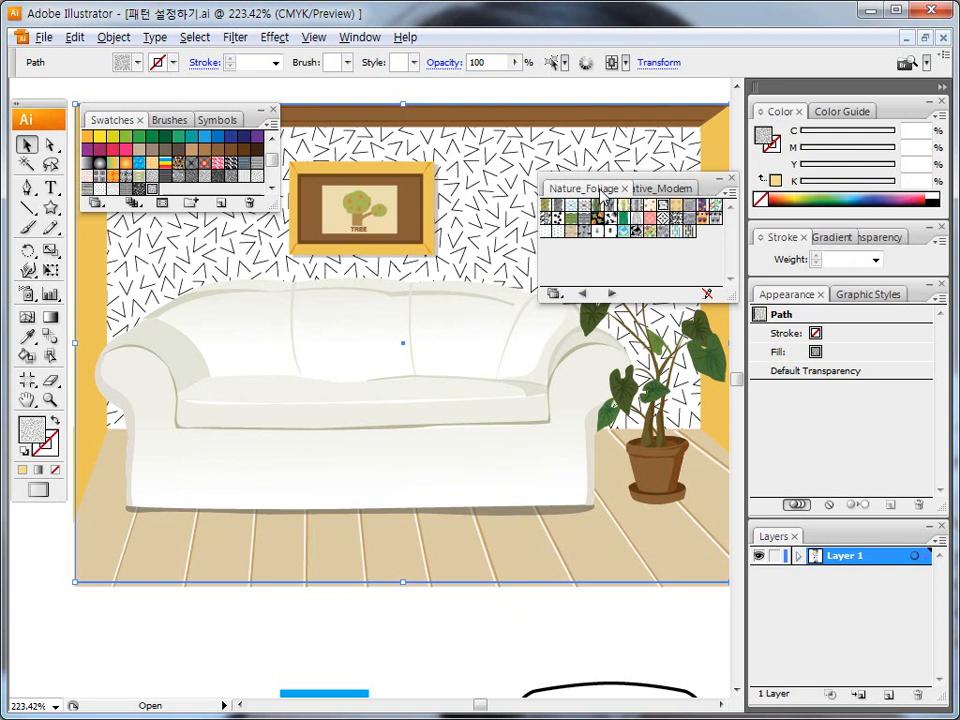
click(655, 189)
click(570, 189)
click(642, 189)
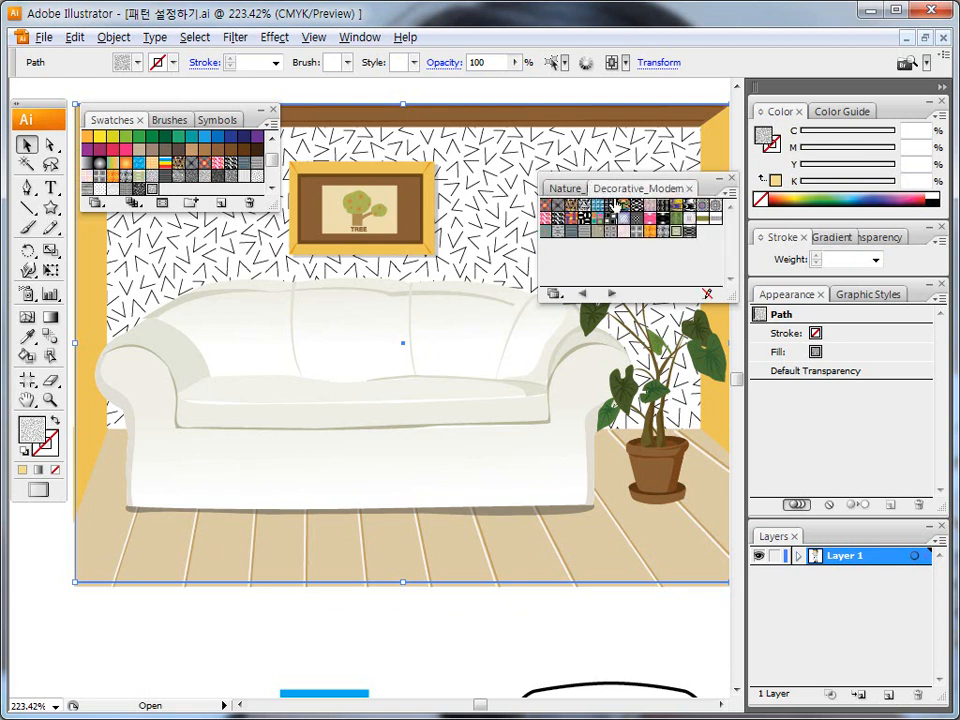
Step: Try several Decorative_Modern patterns on the back wall, including Optical Rectangles, ending with the black halftone dots on white
click(585, 219)
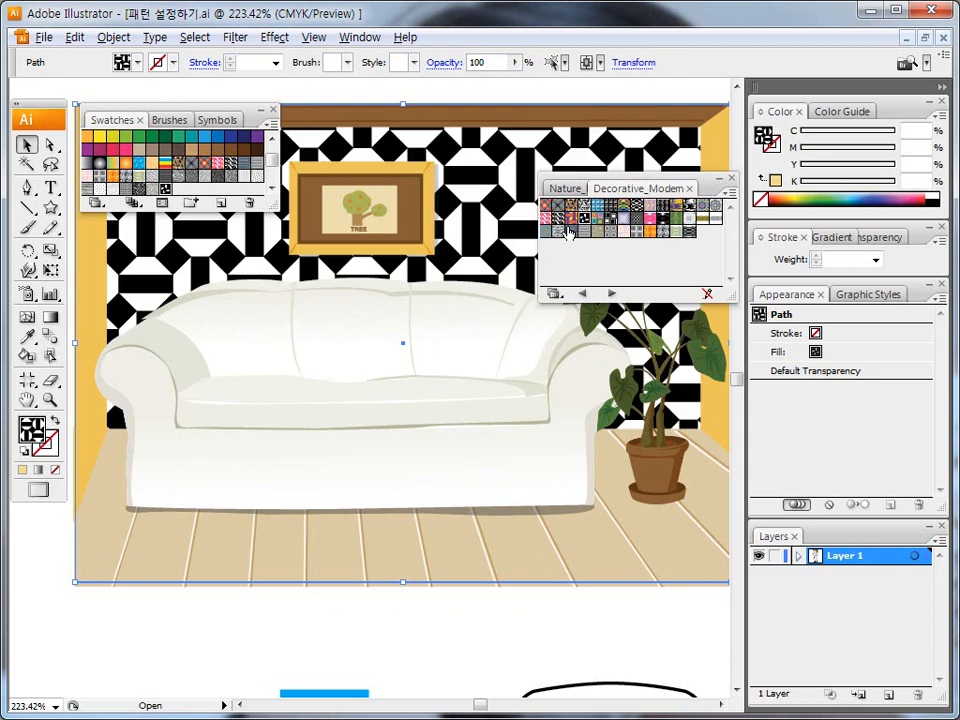
click(563, 229)
click(556, 221)
click(548, 212)
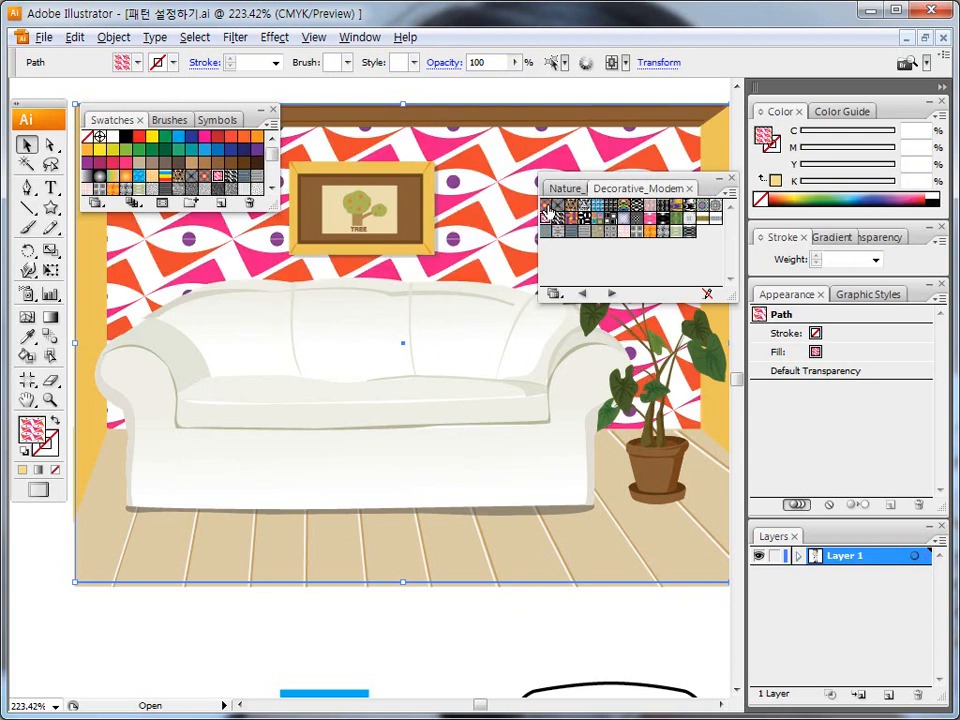
click(557, 212)
click(570, 206)
click(568, 220)
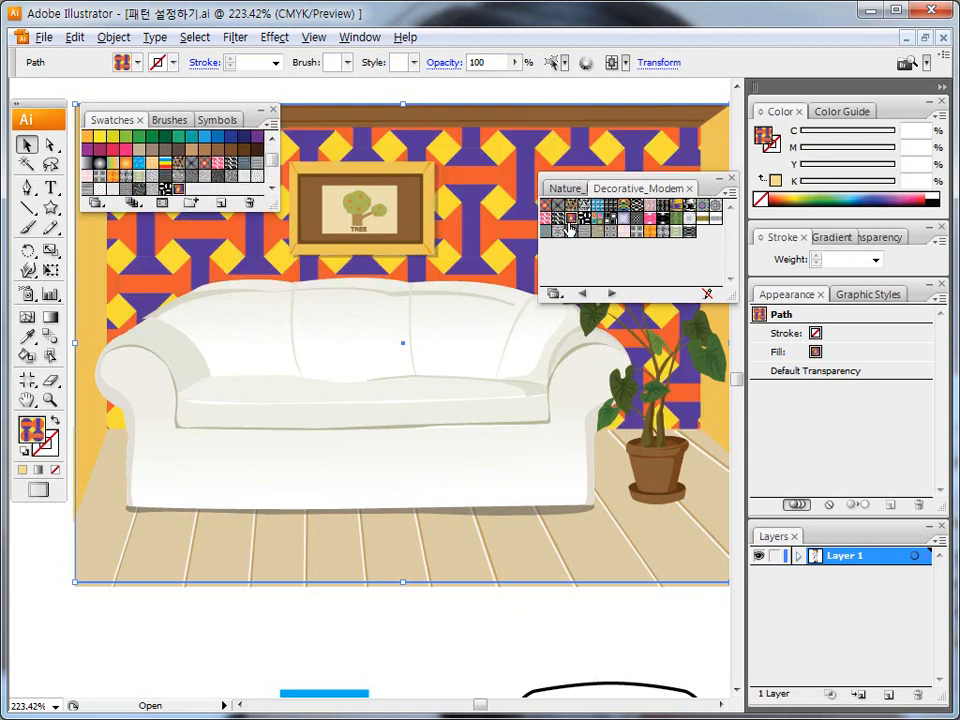
click(585, 229)
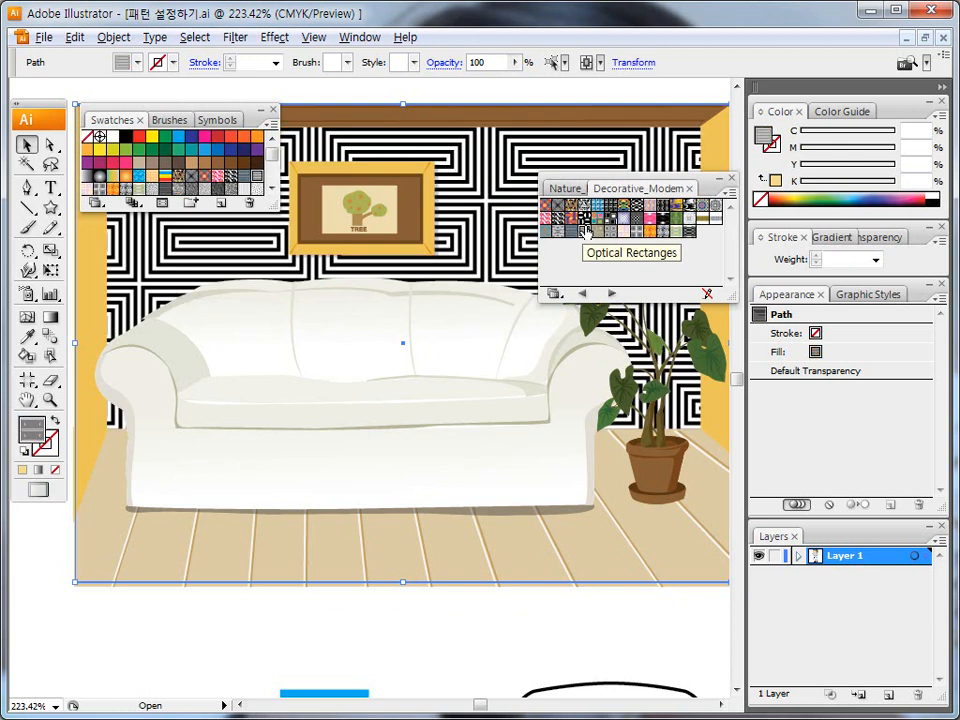
click(598, 232)
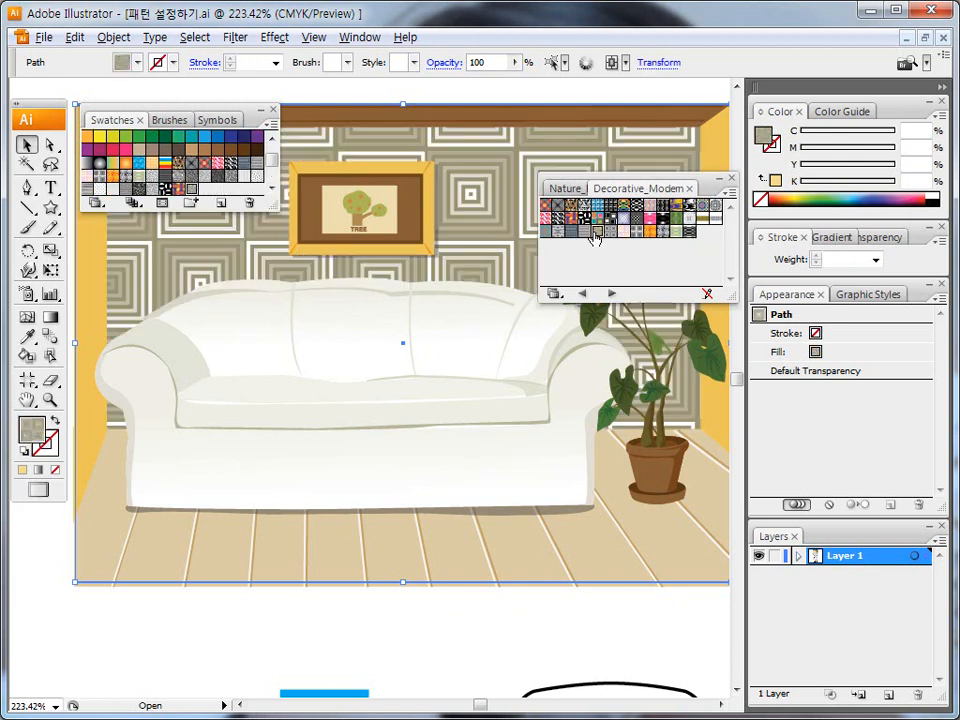
click(611, 232)
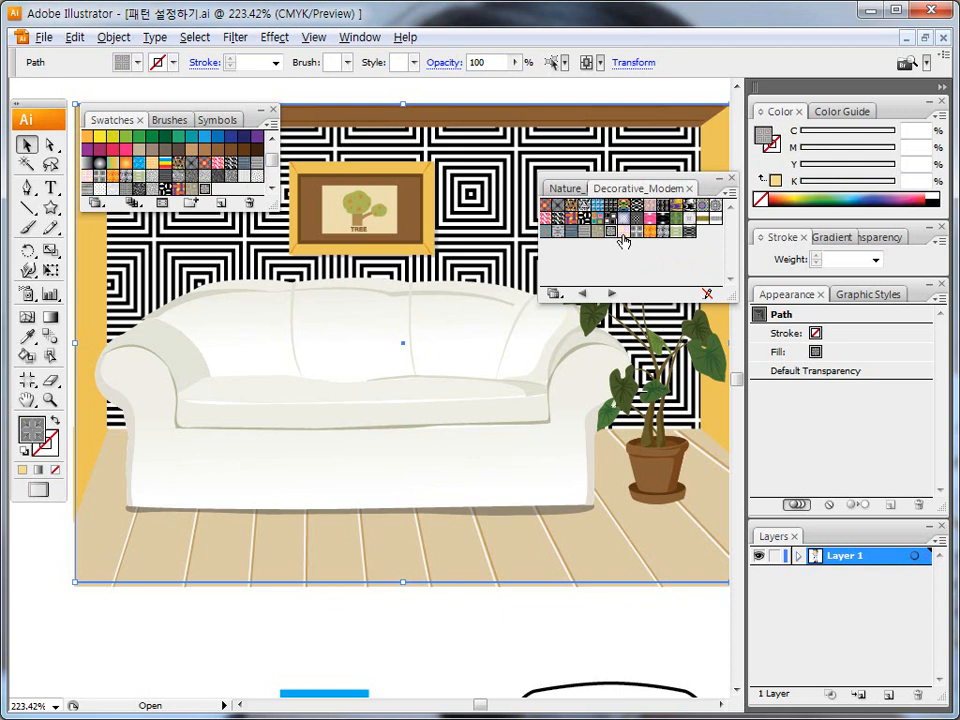
click(636, 232)
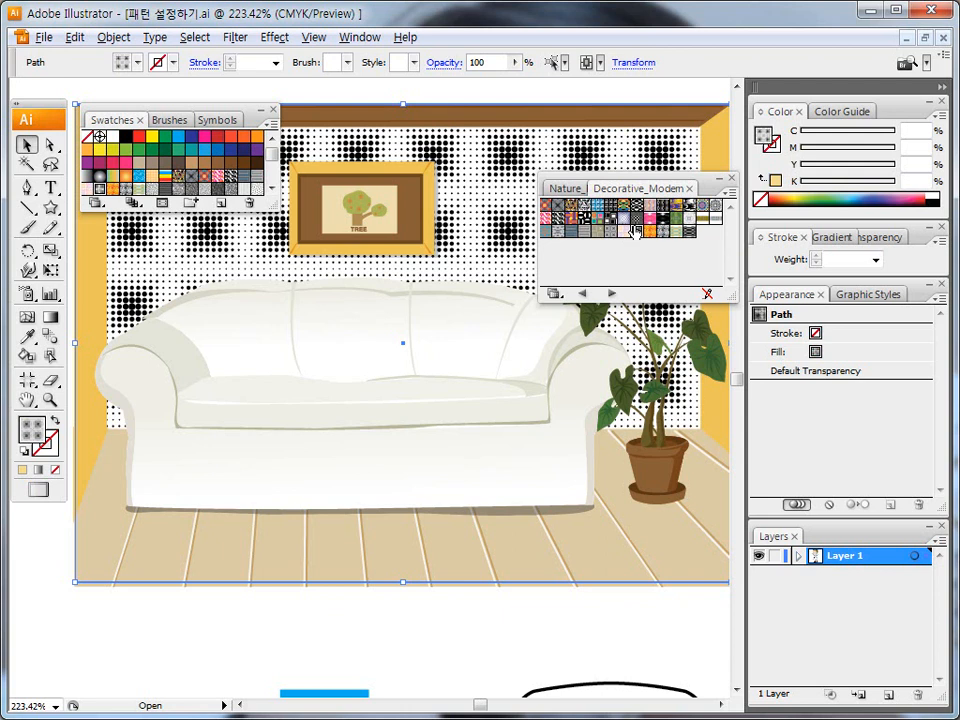
Step: Dock the Swatches panel with the Appearance panel group and fill the back wall with the Offset Squares Color pattern
mouse_move(118, 120)
mouse_down()
mouse_move(130, 145)
mouse_move(524, 492)
mouse_move(714, 472)
mouse_move(792, 300)
mouse_up()
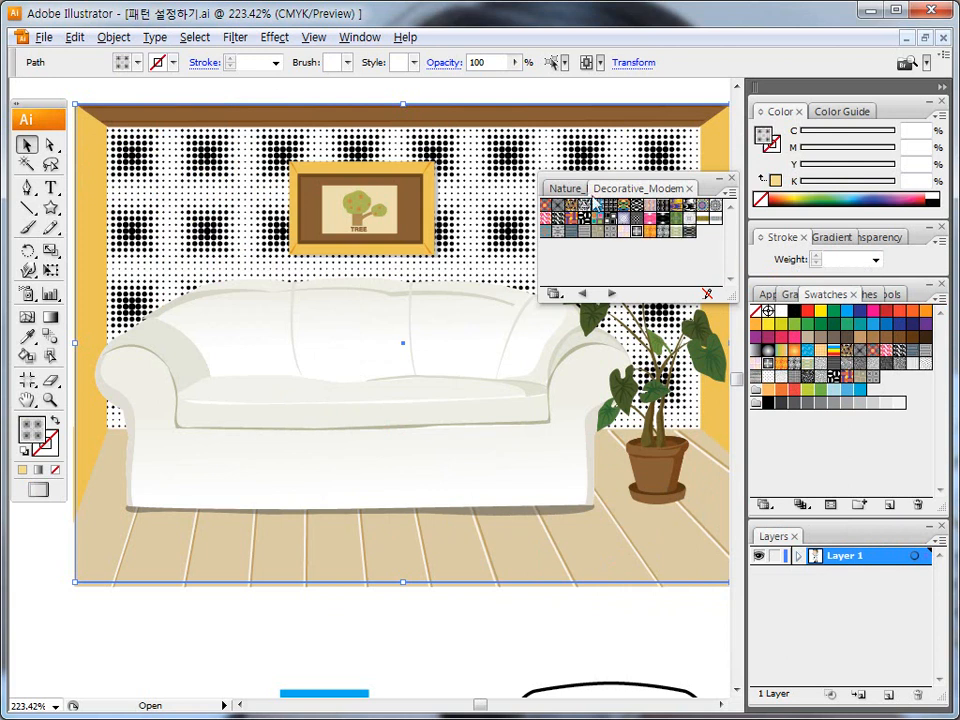
click(596, 223)
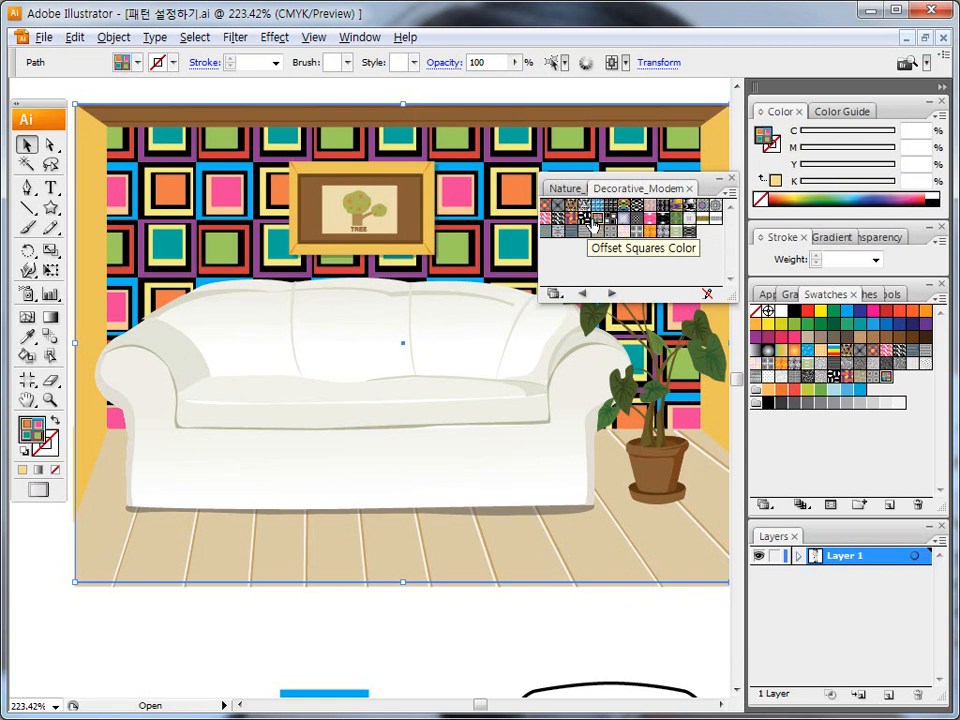
Step: Open the Scale dialog for the back wall and move it beside the picture frame
right_click(226, 181)
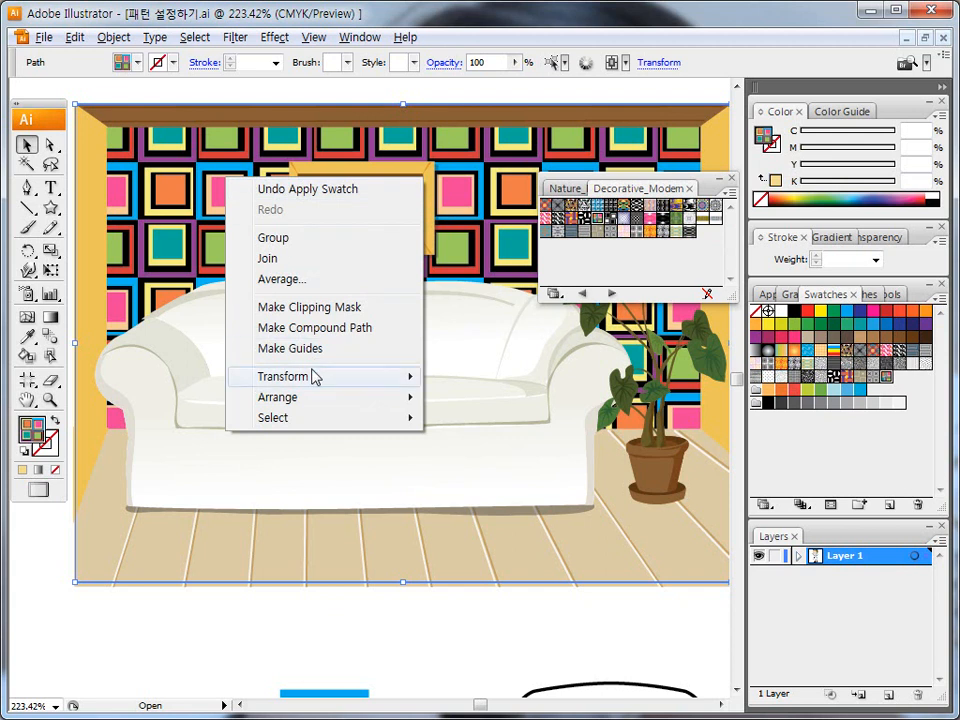
mouse_move(313, 380)
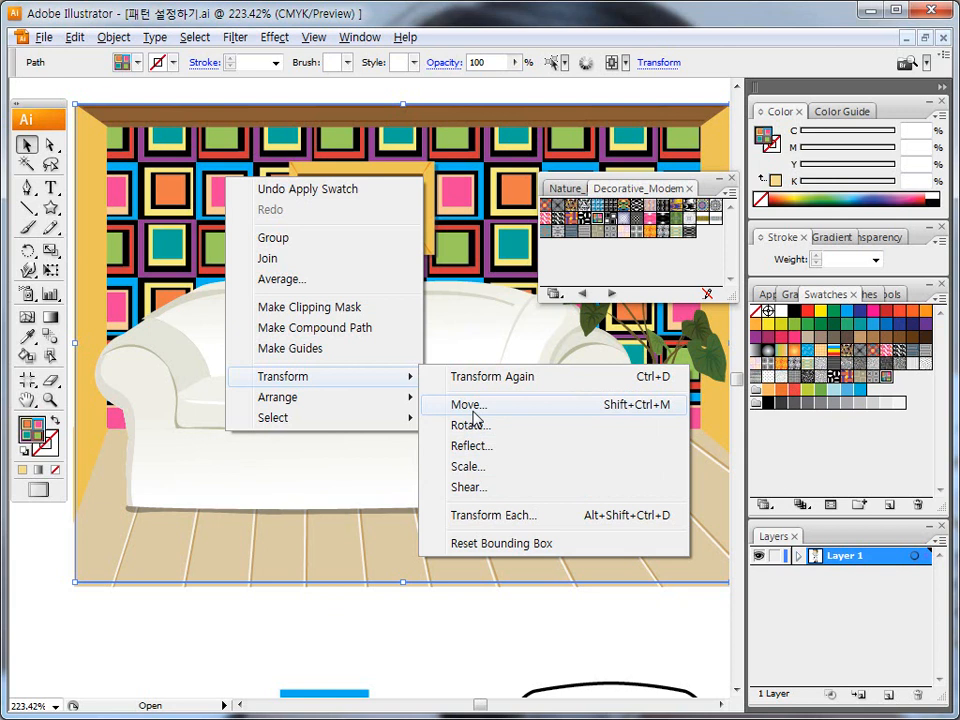
click(472, 476)
drag(401, 238, 497, 188)
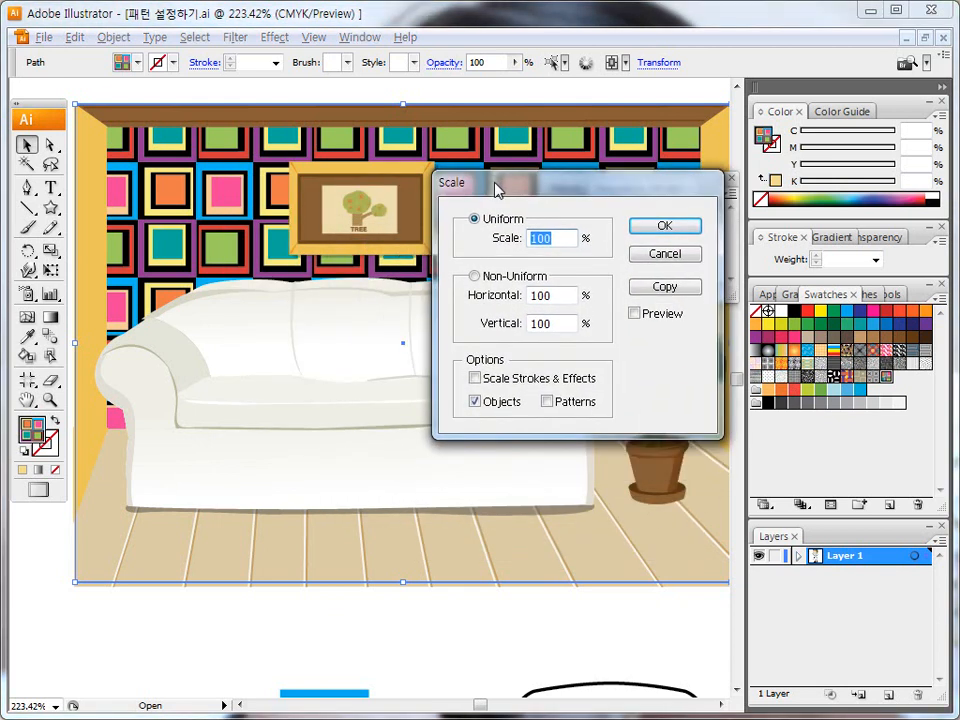
key(ctrl+2)
mouse_move(495, 177)
mouse_down()
mouse_move(713, 168)
mouse_move(742, 216)
mouse_move(725, 403)
mouse_move(710, 432)
mouse_up()
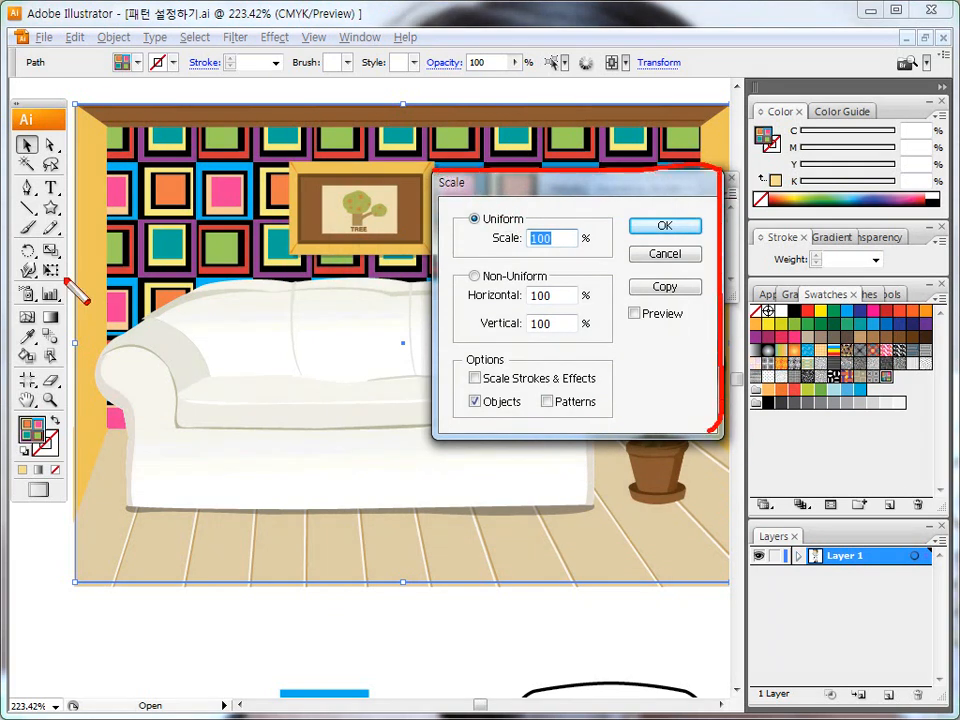
mouse_move(32, 256)
mouse_down()
mouse_move(52, 254)
mouse_move(58, 264)
mouse_move(33, 260)
mouse_up()
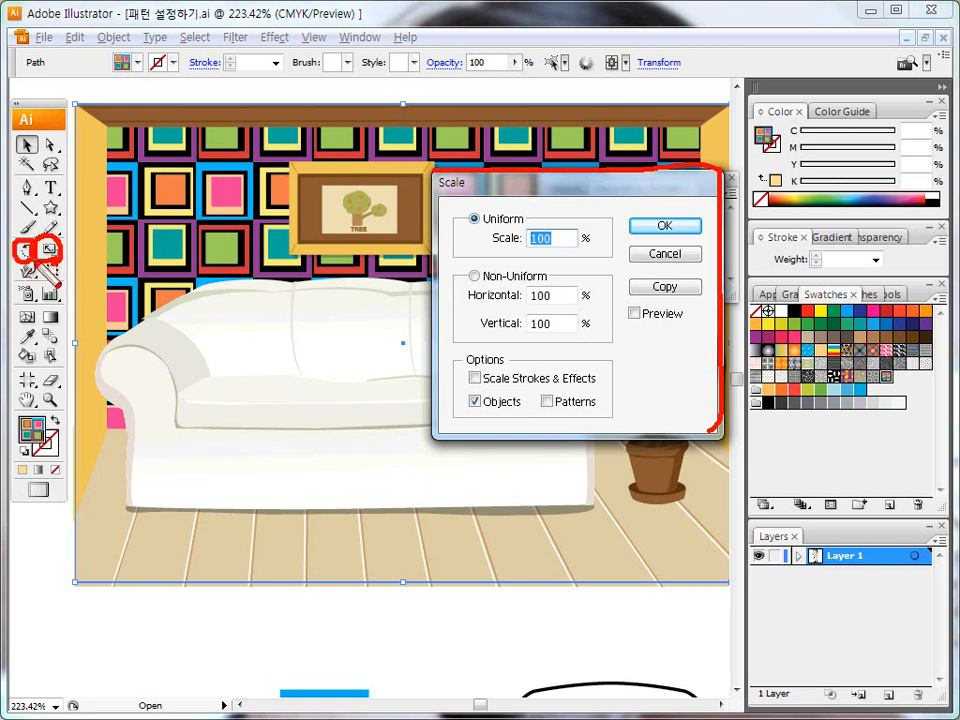
key(Escape)
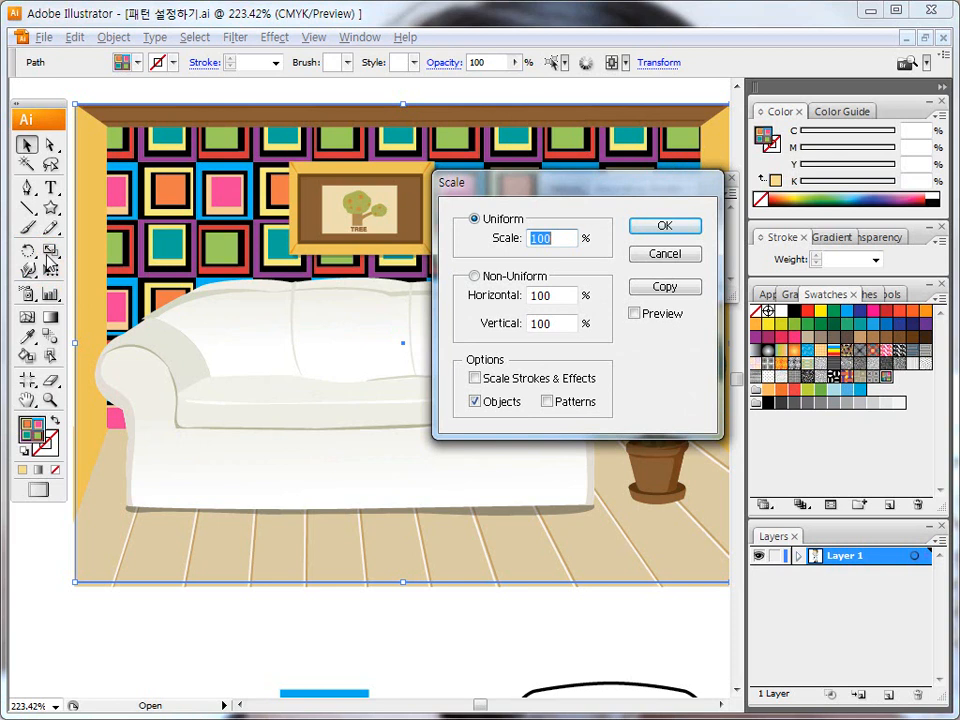
key(ctrl+2)
mouse_move(450, 352)
mouse_down()
mouse_move(496, 344)
mouse_move(627, 344)
mouse_move(634, 435)
mouse_move(442, 432)
mouse_move(448, 352)
mouse_up()
key(Escape)
key(ctrl+2)
mouse_move(458, 413)
mouse_down()
mouse_move(515, 422)
mouse_move(515, 392)
mouse_move(477, 419)
mouse_up()
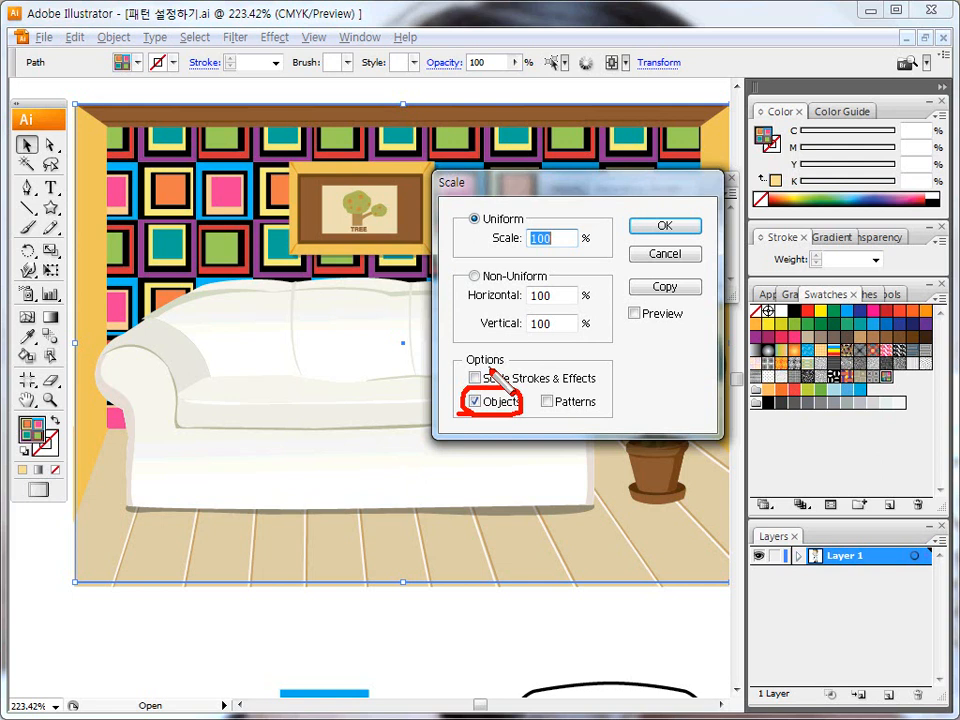
Step: Scale only the back wall's pattern, not the object, uniformly to 50%, comparing with the preview switched on and off
click(476, 402)
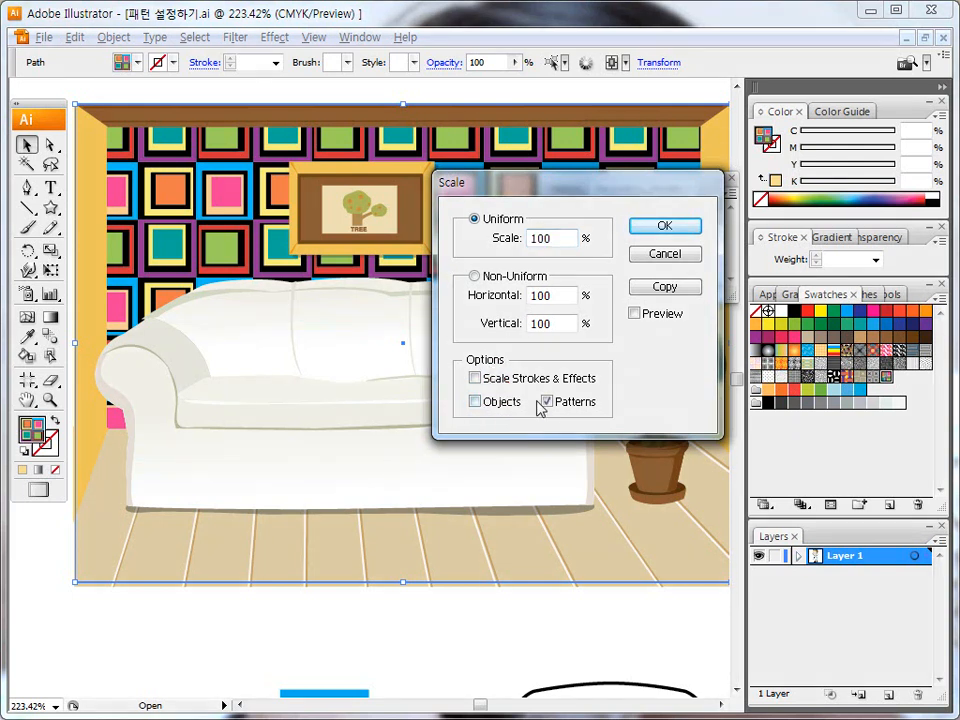
mouse_move(548, 418)
mouse_down()
mouse_move(598, 400)
mouse_move(545, 421)
mouse_up()
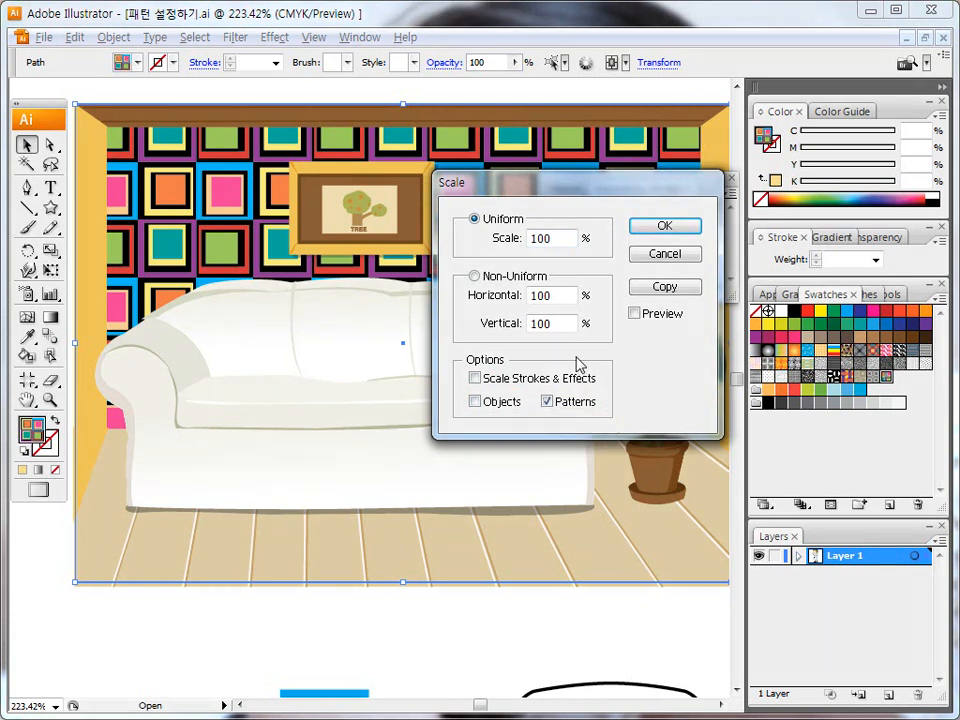
double_click(540, 238)
text(50)
click(649, 318)
click(647, 316)
click(647, 316)
click(647, 316)
click(647, 316)
click(647, 316)
click(647, 316)
click(647, 316)
click(647, 316)
click(647, 316)
click(647, 316)
click(647, 316)
click(647, 316)
click(647, 316)
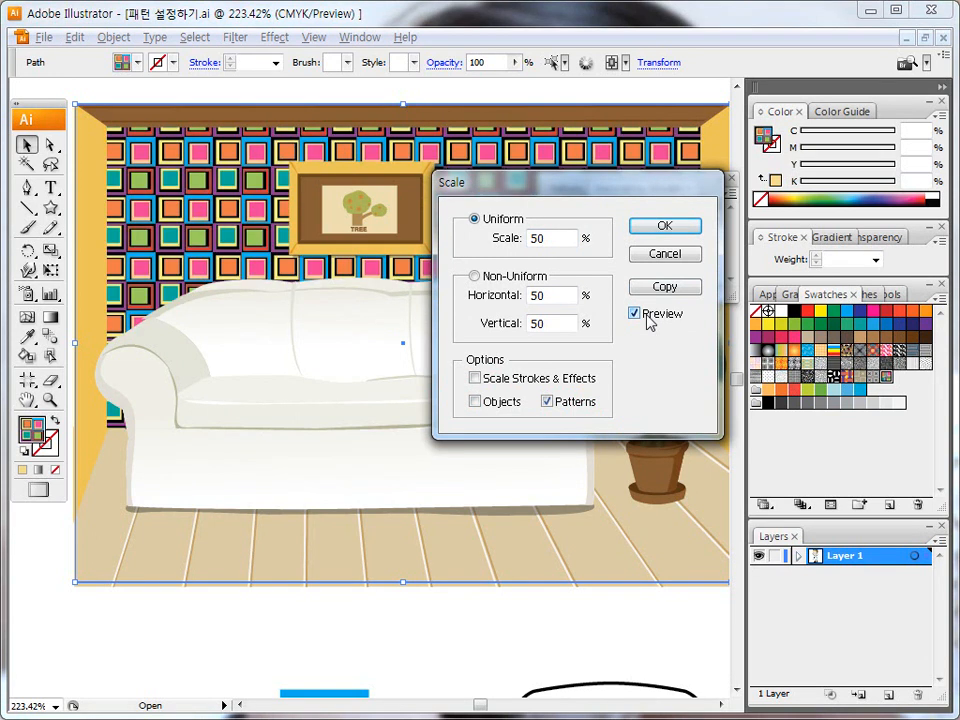
click(667, 228)
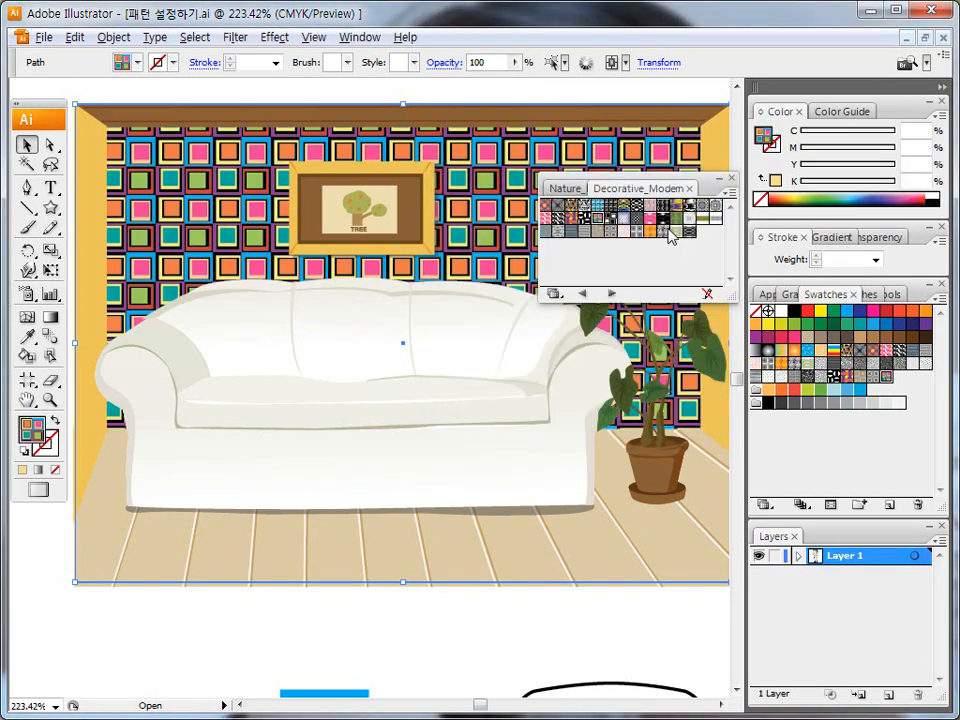
Step: Move the pattern library panel over the sofa's lower corner beside the plant, and look through the transform commands for the back wall
drag(585, 190, 566, 420)
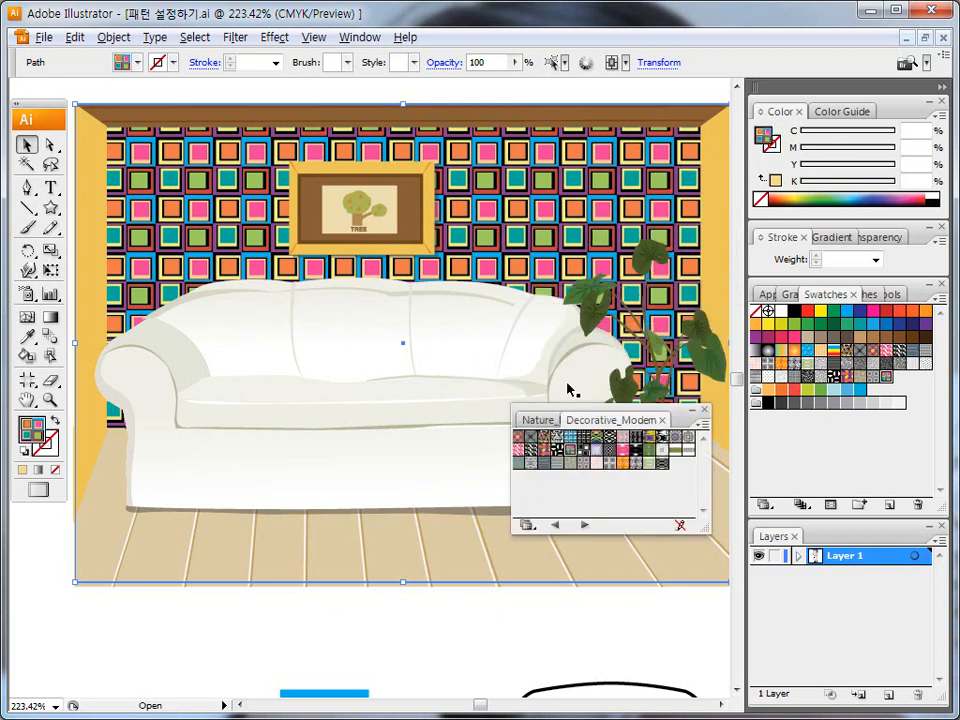
right_click(157, 187)
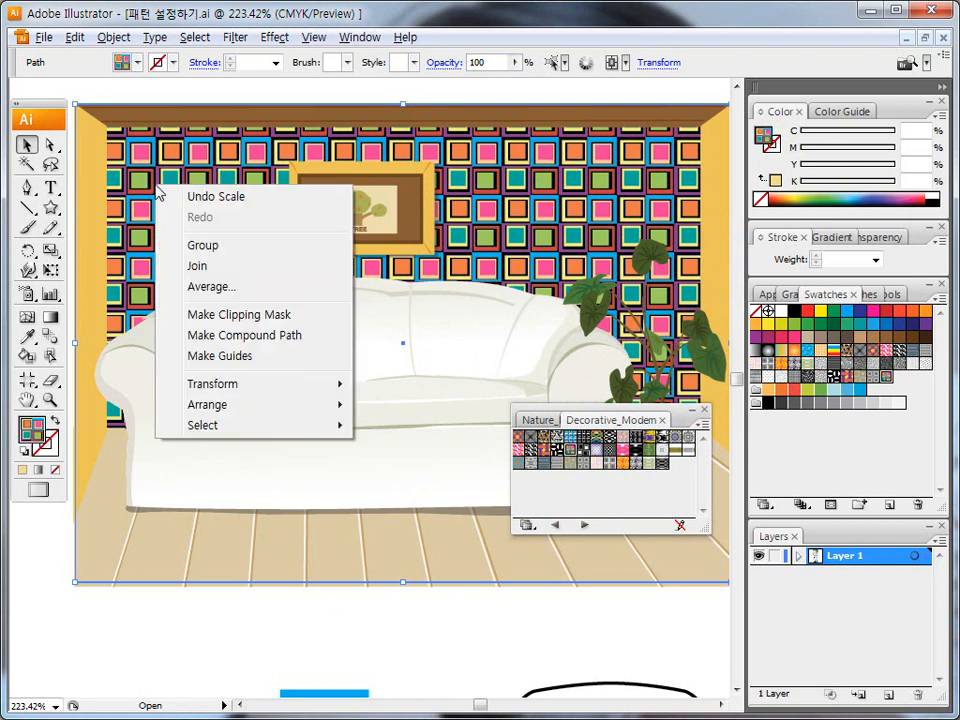
mouse_move(251, 392)
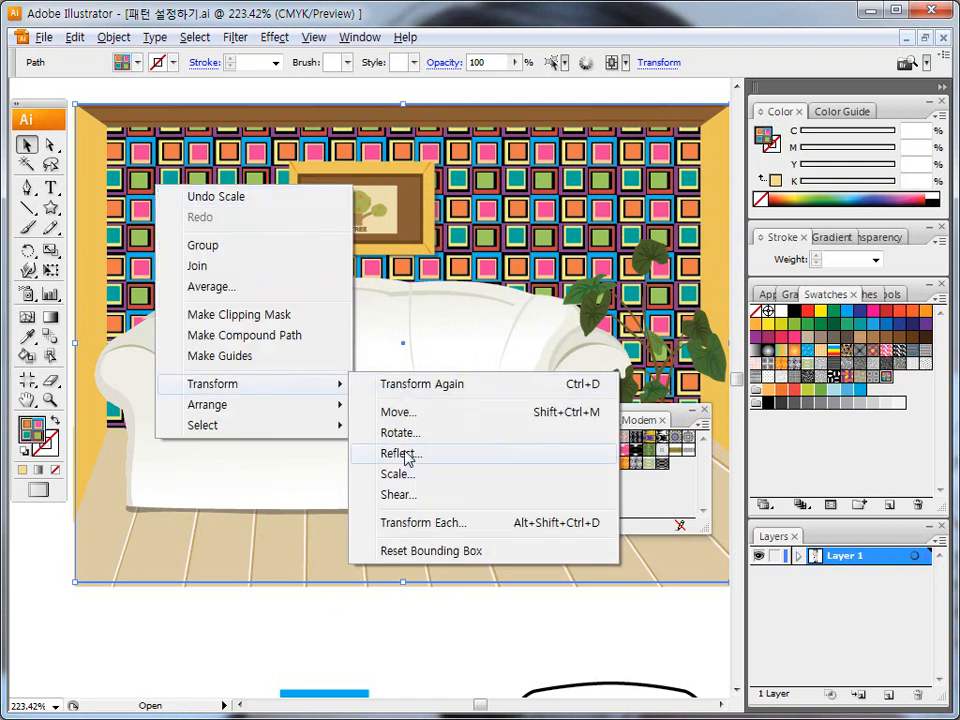
click(196, 152)
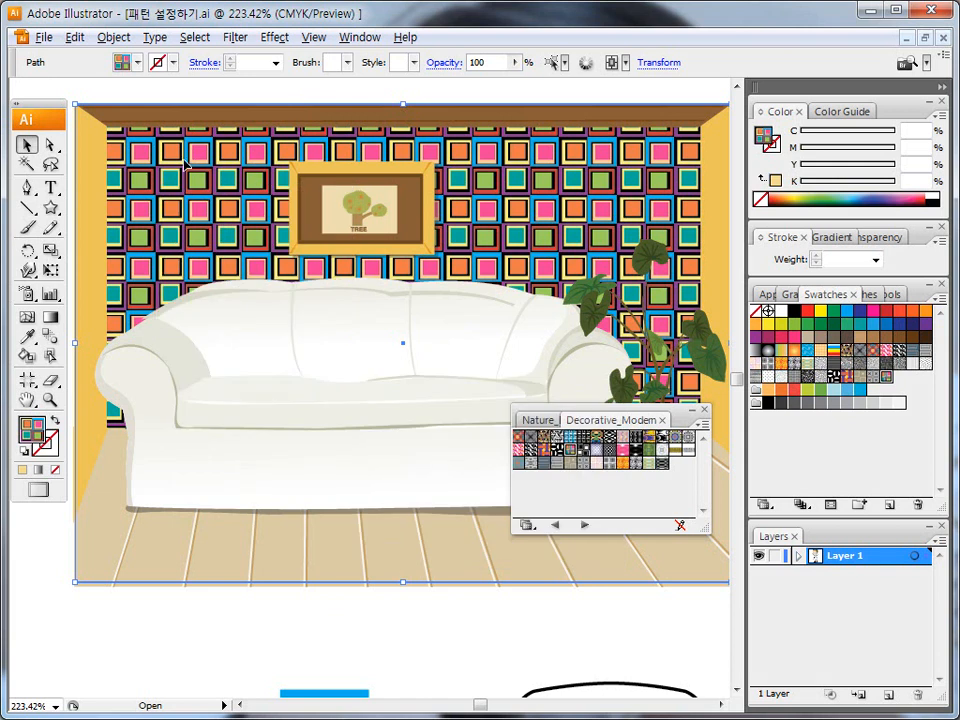
Step: Open the Rotate dialog for the back wall and move it over the sofa so more of the wall shows
mouse_move(40, 262)
mouse_down()
mouse_move(16, 250)
mouse_move(40, 240)
mouse_up()
click(28, 253)
double_click(28, 253)
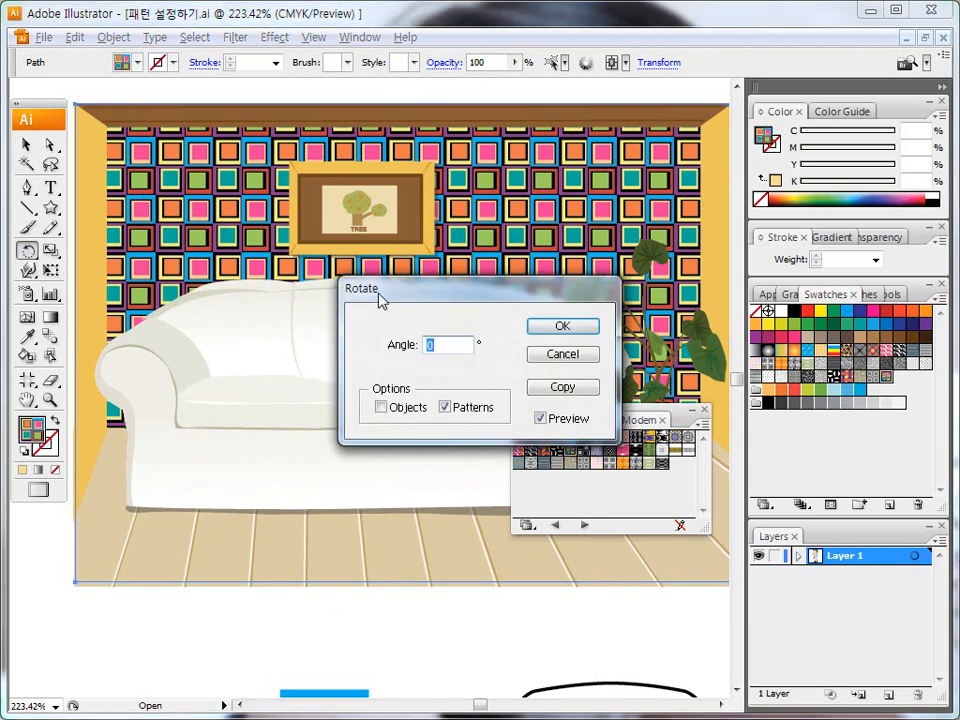
drag(381, 298, 321, 251)
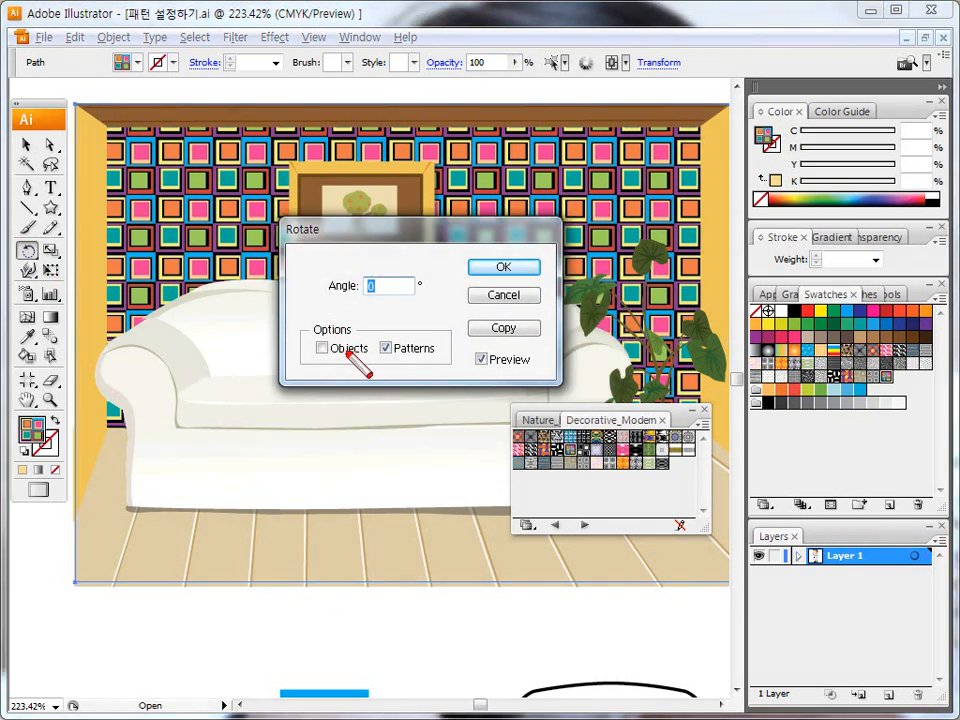
mouse_move(328, 360)
mouse_down()
mouse_move(317, 347)
mouse_move(337, 340)
mouse_up()
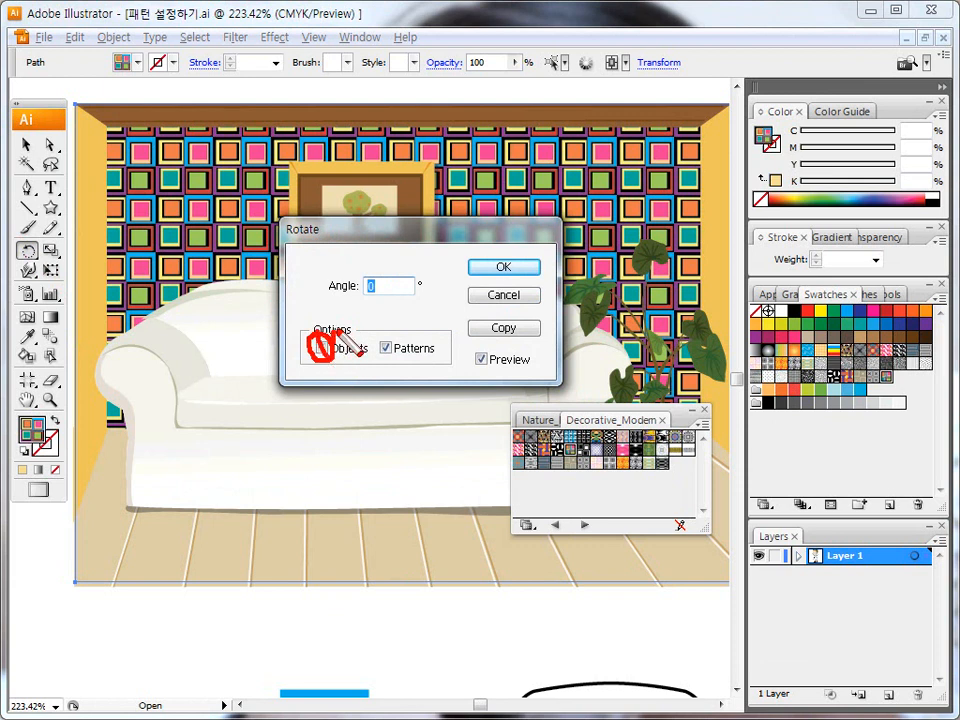
mouse_move(345, 372)
mouse_down()
mouse_move(425, 368)
mouse_move(440, 345)
mouse_move(395, 345)
mouse_up()
key(Escape)
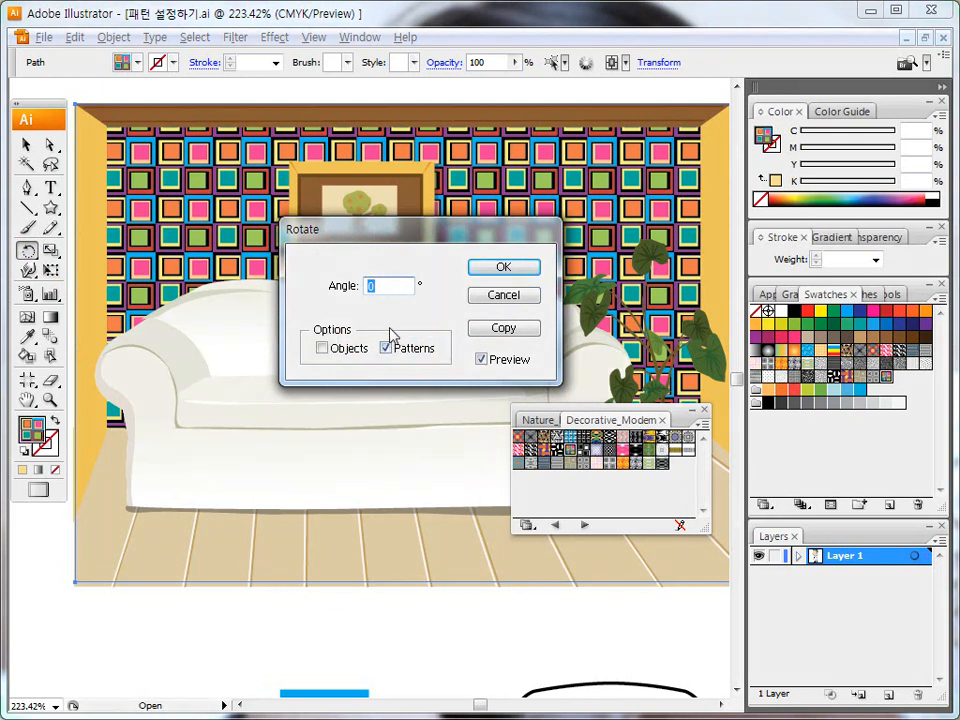
Step: Rotate only the back wall's pattern, not the object, by 30°, comparing with the preview switched on and off
drag(386, 287, 345, 287)
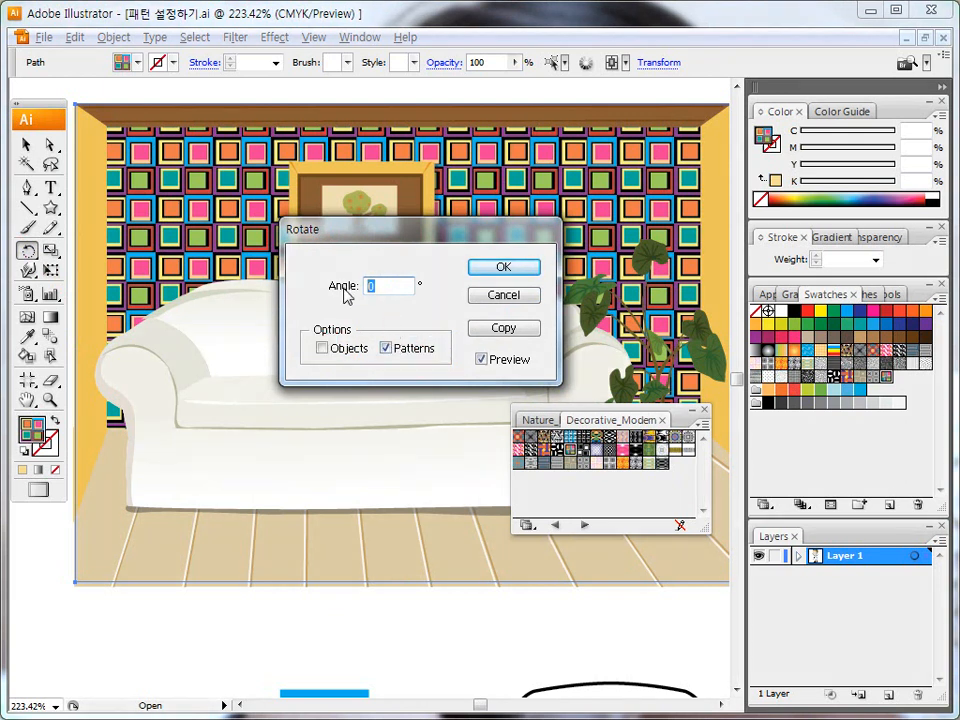
text(30)
click(481, 361)
click(481, 361)
click(481, 361)
click(481, 361)
click(481, 361)
click(481, 361)
click(481, 361)
click(481, 361)
click(481, 361)
click(481, 361)
click(503, 267)
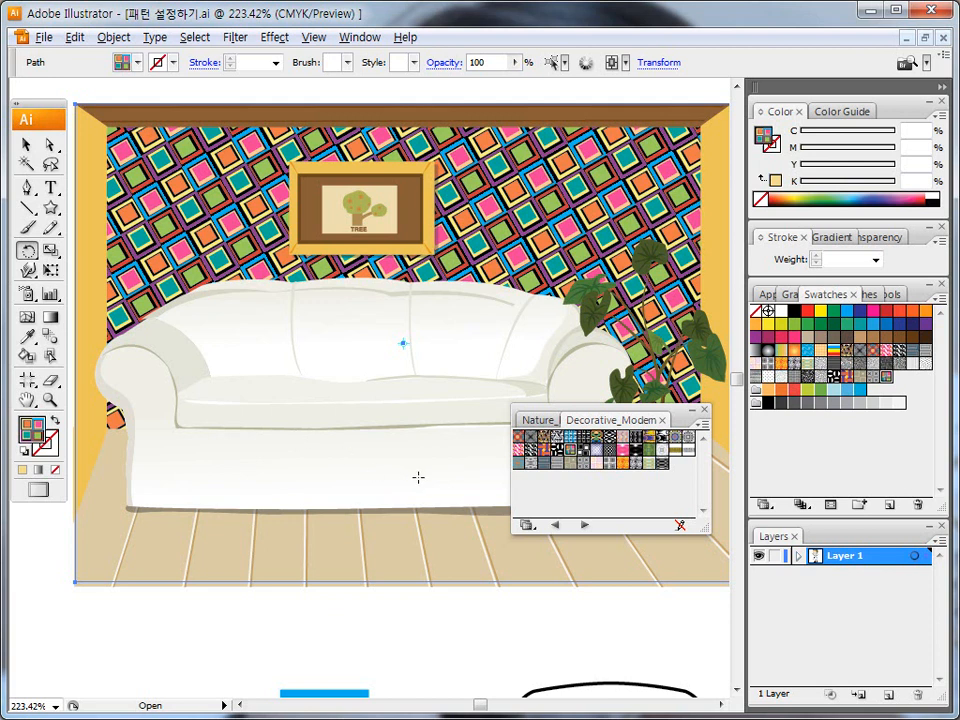
Step: Try several Decorative_Modern patterns on the back wall with the rotation kept, ending with the blue Deco 3D Boxes Color
click(520, 452)
click(582, 463)
click(590, 466)
click(664, 456)
click(690, 438)
click(628, 442)
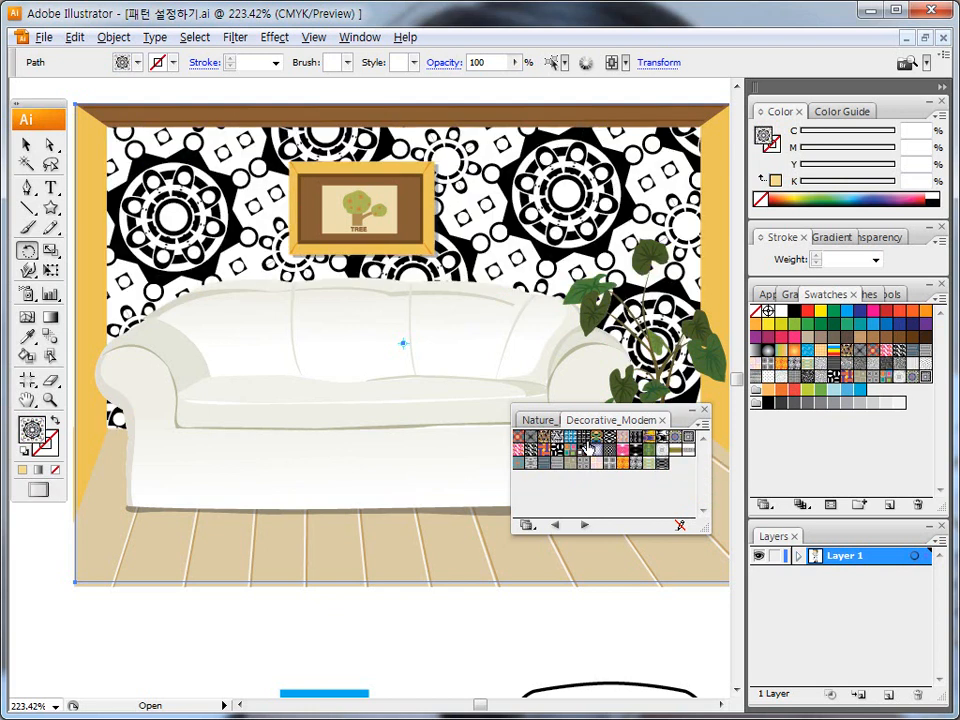
click(567, 438)
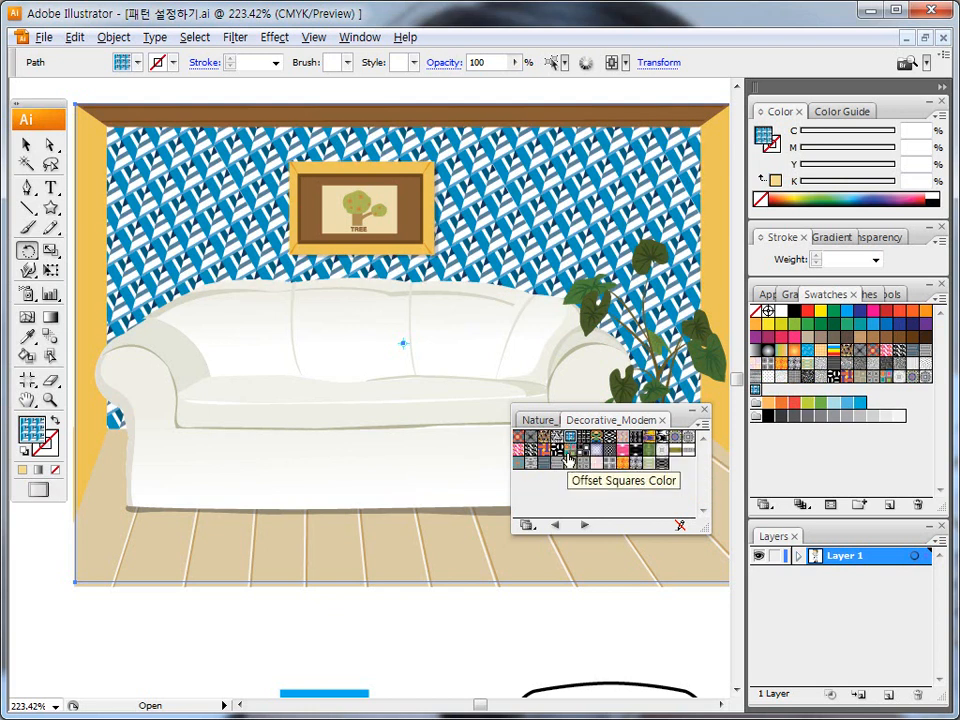
Step: Try more Decorative_Modern patterns on the back wall, including the orange-and-purple weave and colored stripes, ending with the red circle-and-flower pattern
click(550, 456)
click(553, 451)
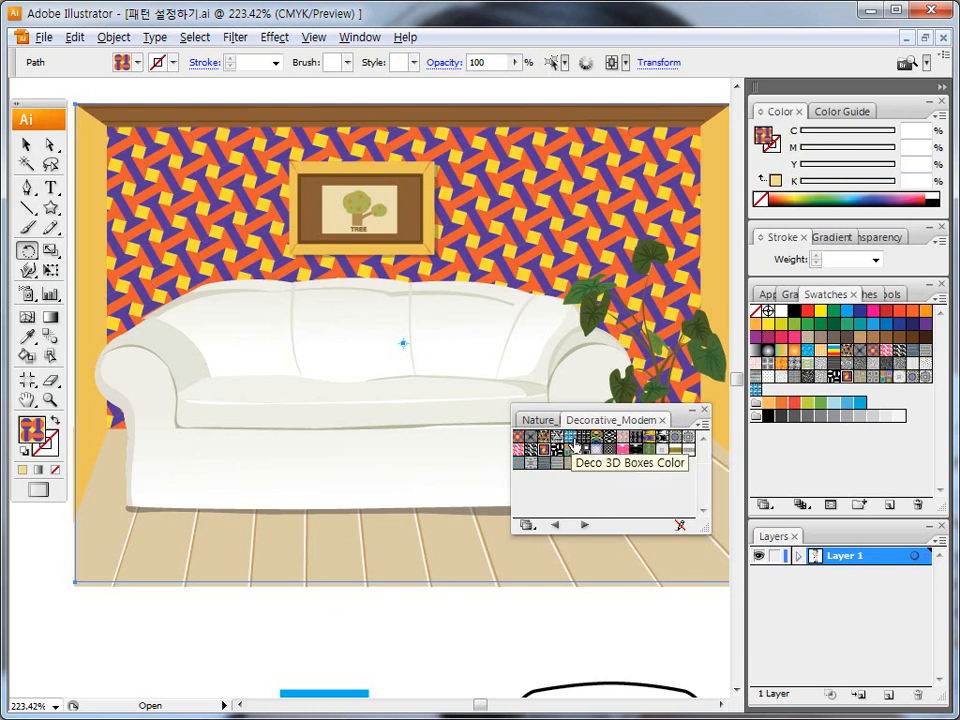
click(611, 463)
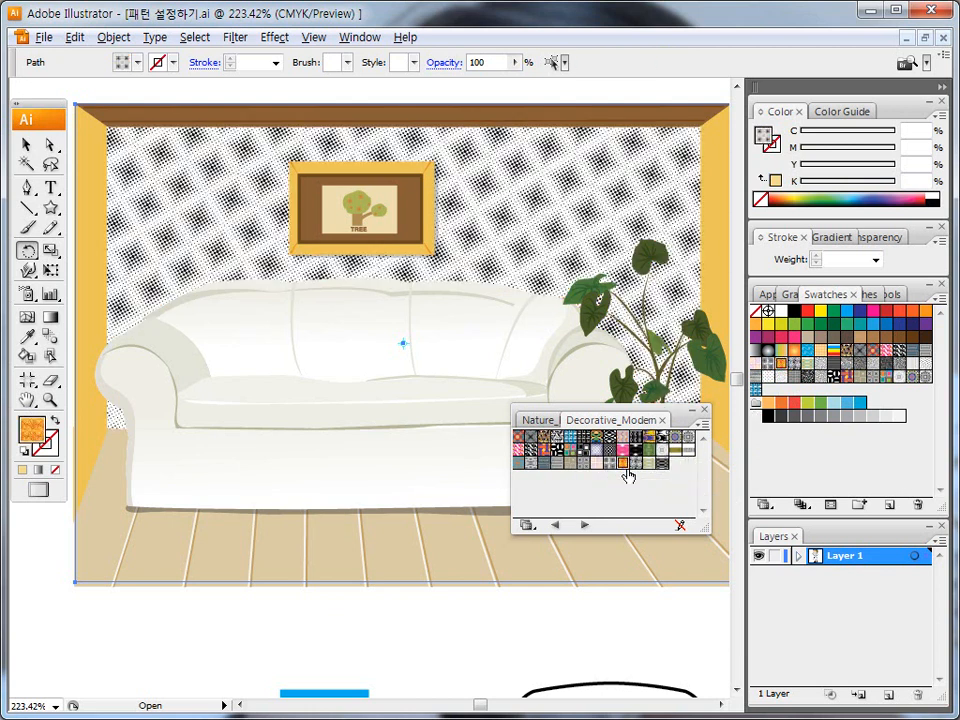
click(636, 463)
click(646, 463)
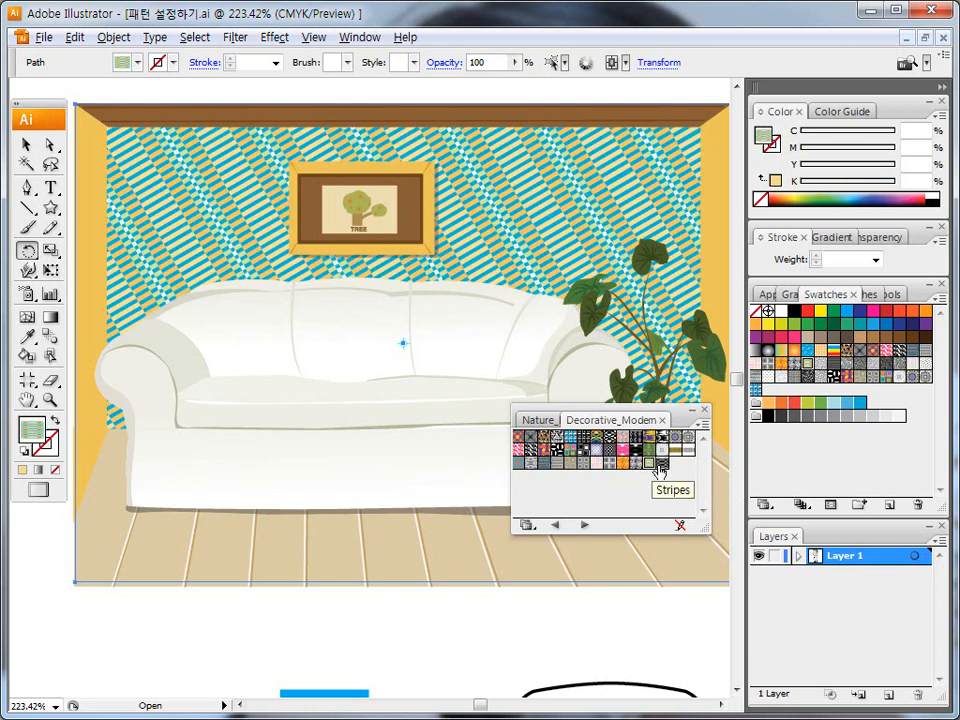
click(525, 438)
click(519, 439)
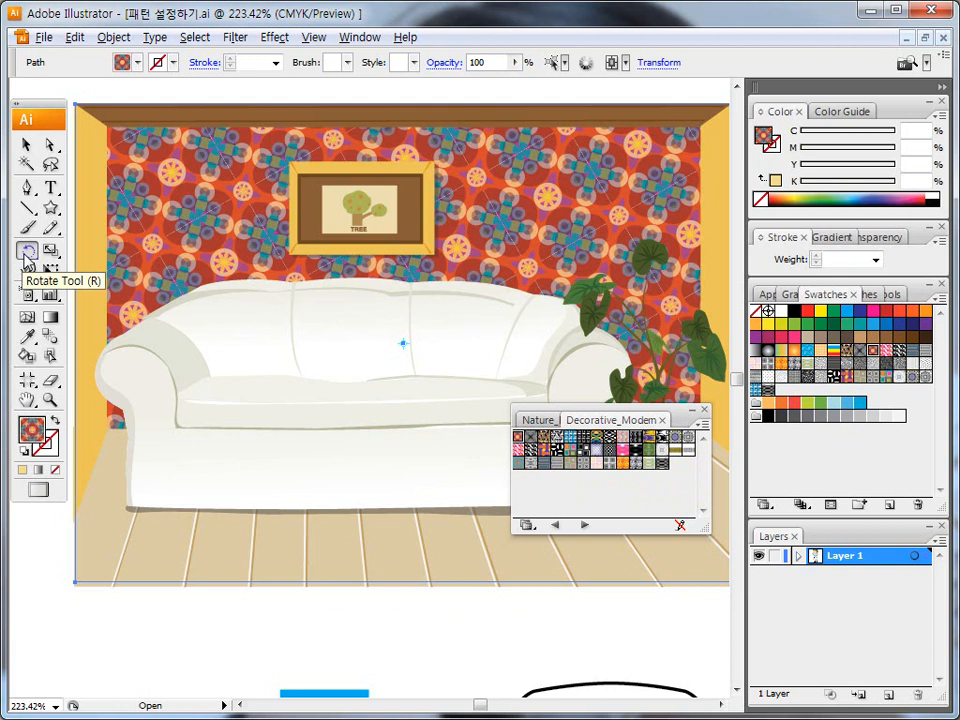
Step: Switch to the Shear tool, open its dialog for the back wall and move it below the picture frame
drag(49, 251, 99, 280)
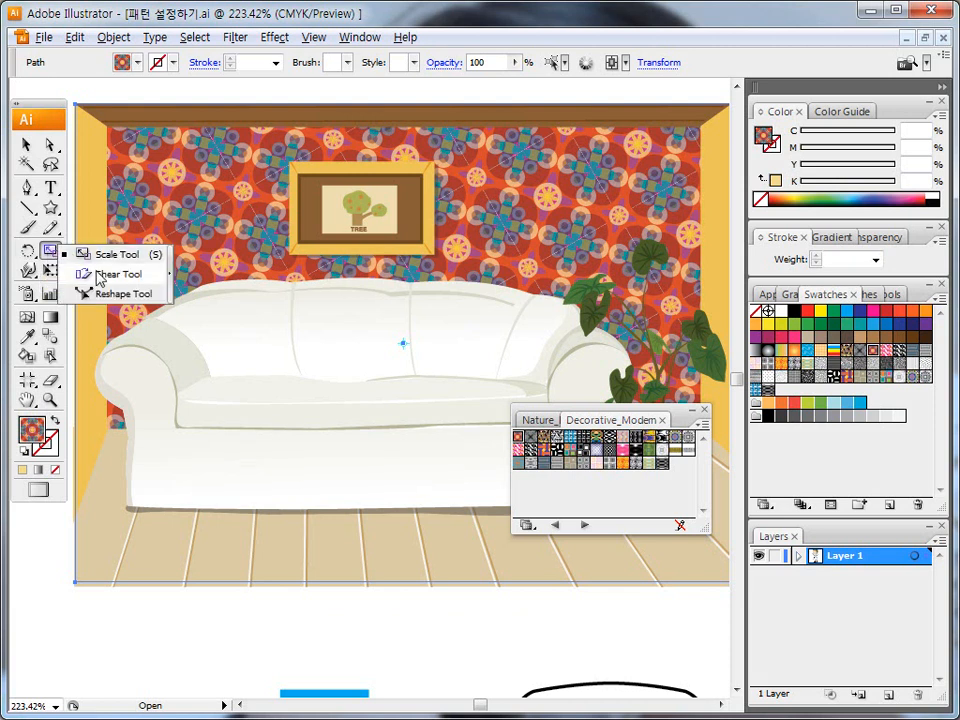
drag(99, 280, 99, 280)
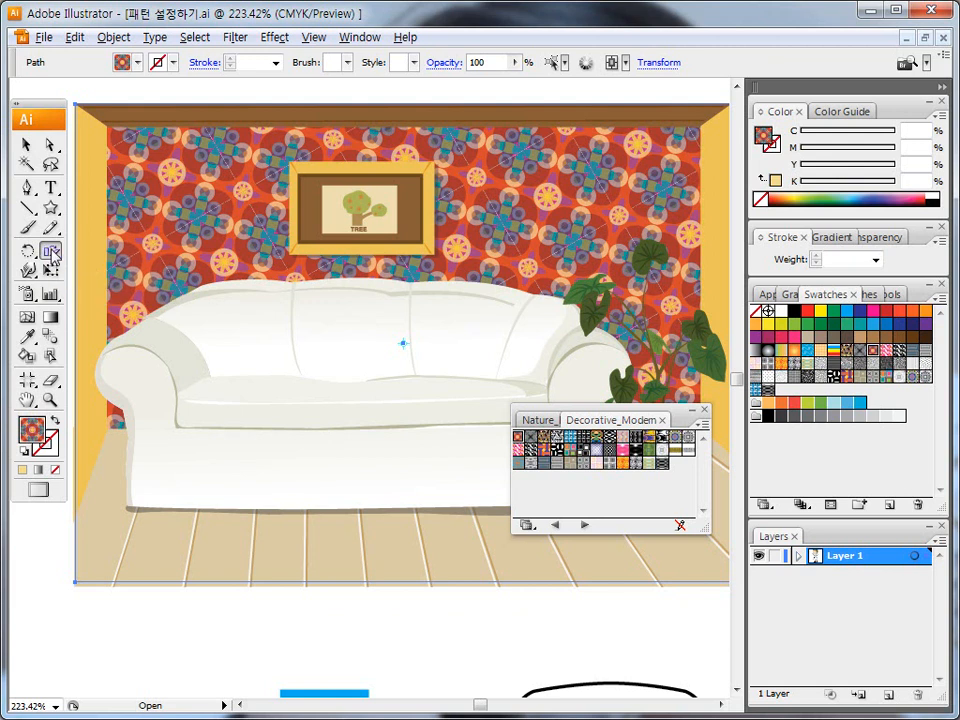
double_click(49, 251)
drag(411, 258, 341, 322)
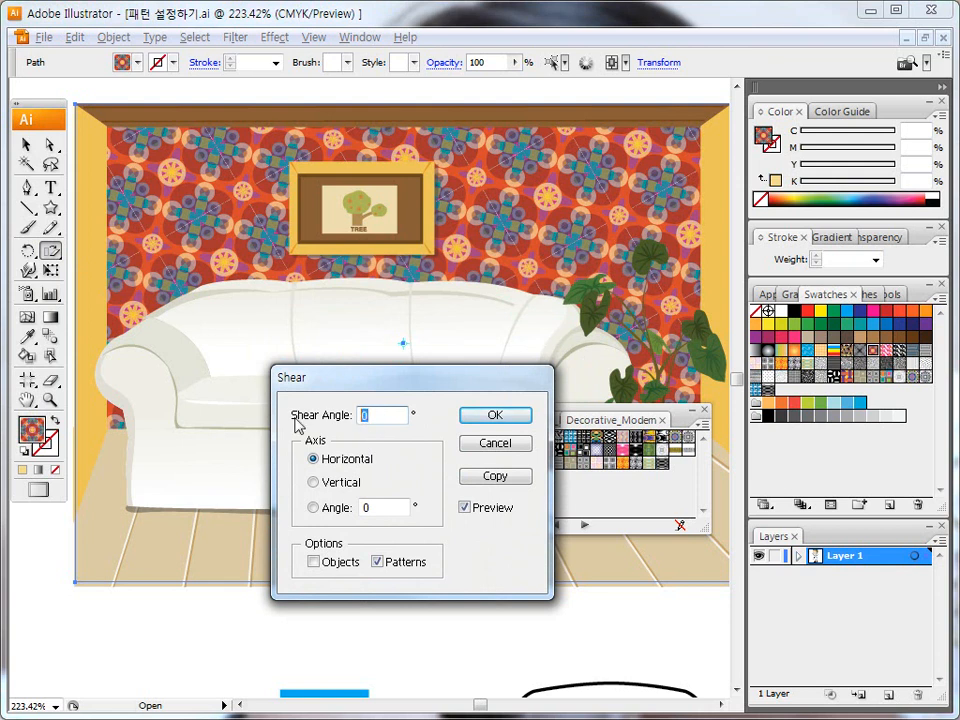
Step: Set the pattern's shear angle to 30° on the horizontal axis and compare the wall with the preview on and off
text(30)
click(464, 508)
click(464, 508)
click(464, 508)
click(464, 508)
click(464, 508)
click(464, 508)
click(464, 508)
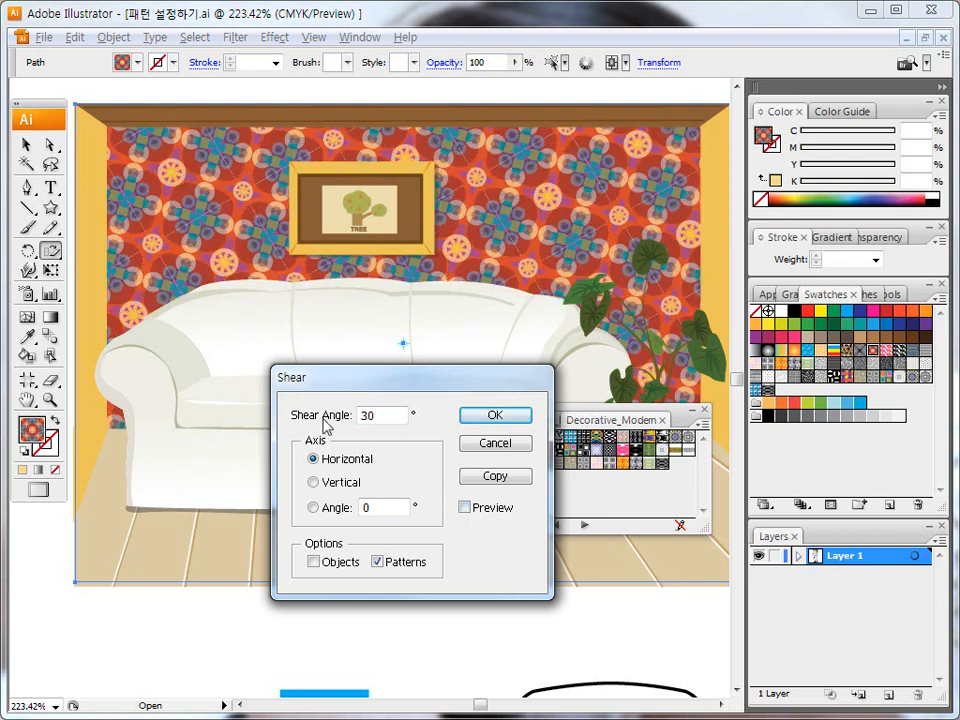
Step: Try the vertical shear axis in the preview, return to the horizontal axis and compare the two effects
click(316, 482)
click(465, 508)
click(465, 508)
click(465, 508)
click(313, 459)
click(465, 508)
click(465, 508)
click(465, 508)
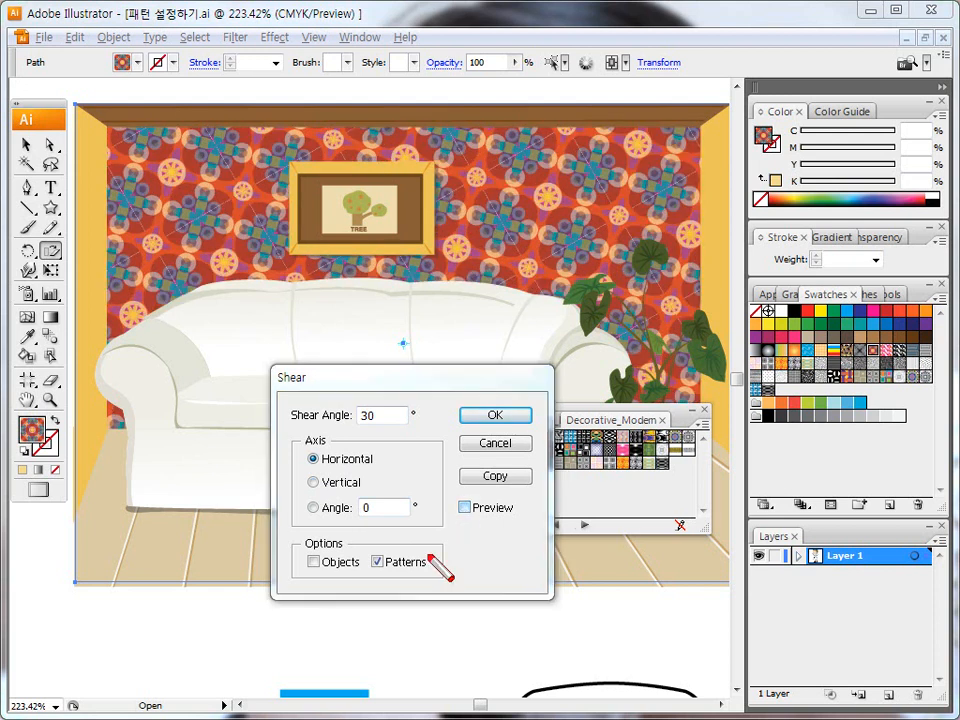
Step: Apply the 30° horizontal shear to only the back wall's pattern and return to the Selection tool
drag(346, 546, 334, 577)
mouse_move(398, 585)
mouse_down()
mouse_move(413, 550)
mouse_move(436, 575)
mouse_move(408, 600)
mouse_up()
key(Escape)
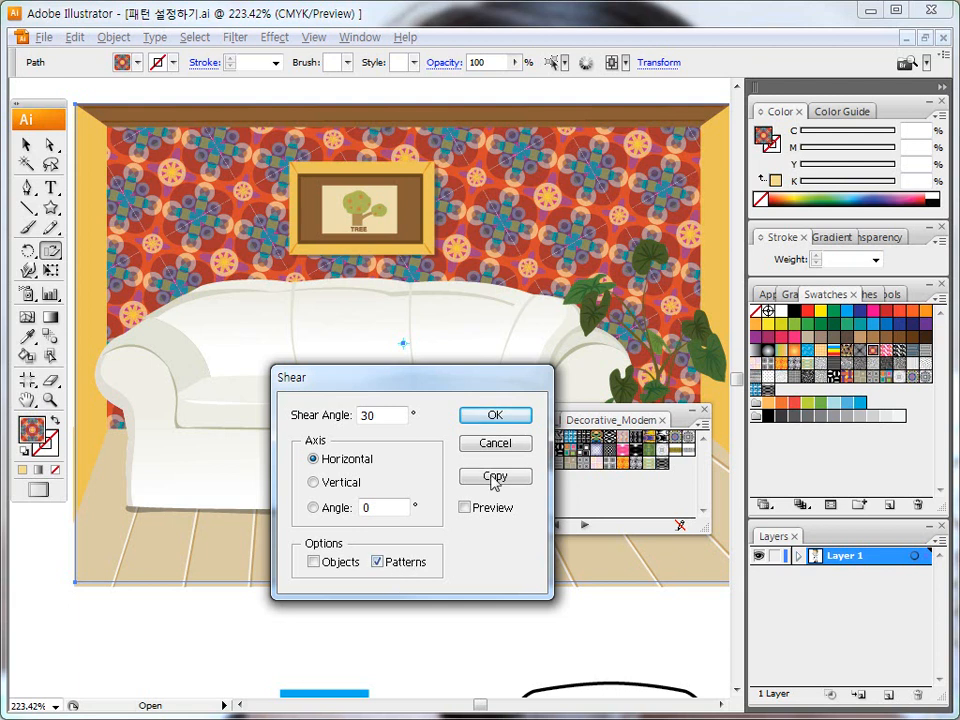
click(495, 418)
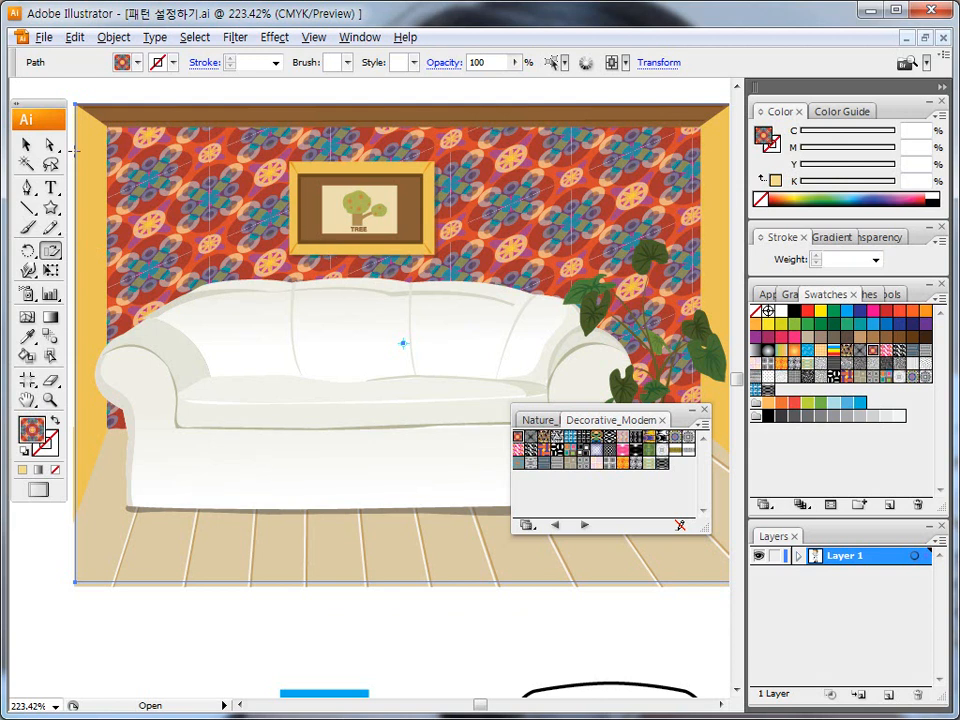
click(26, 145)
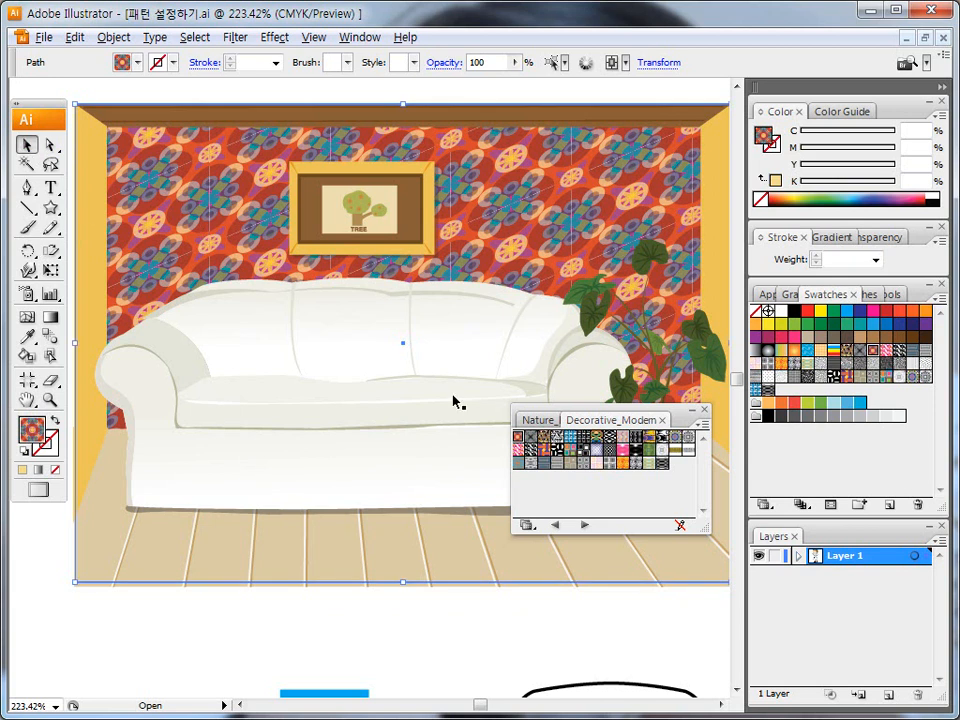
Step: Try other sheared library patterns on the back wall, then fill it with Offset Squares Color and reapply that swatch to reset its transformation
click(530, 437)
click(674, 449)
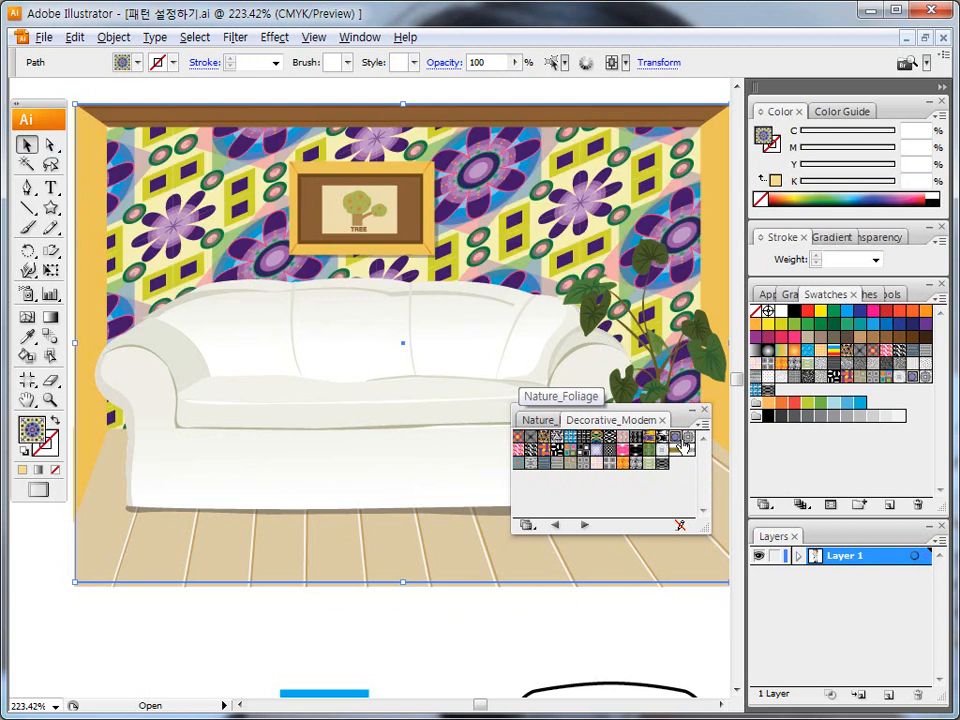
click(677, 455)
click(686, 449)
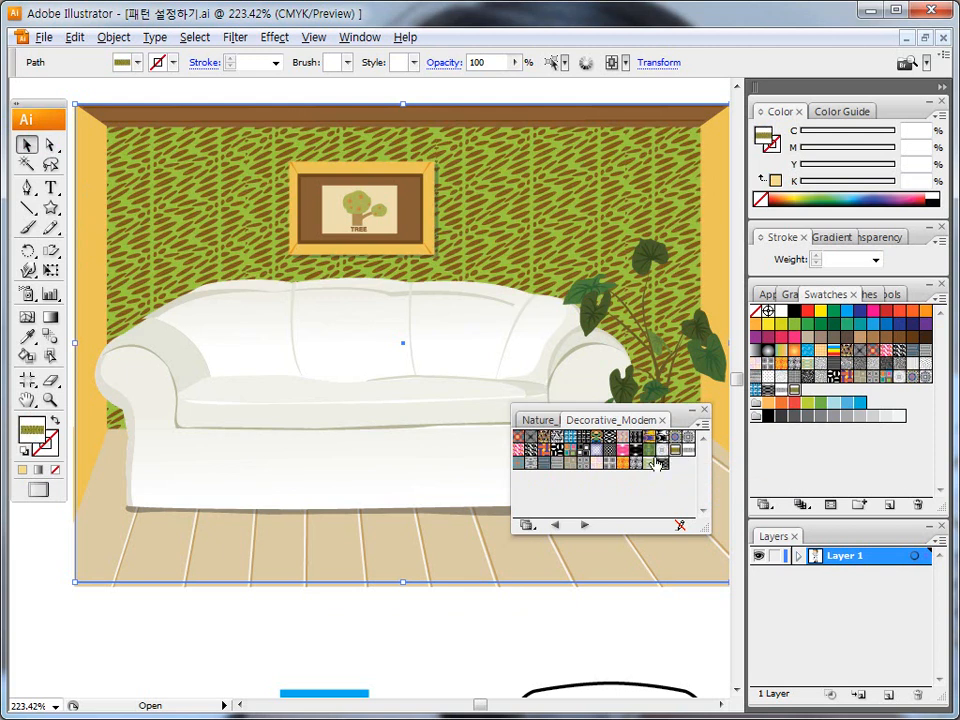
click(568, 452)
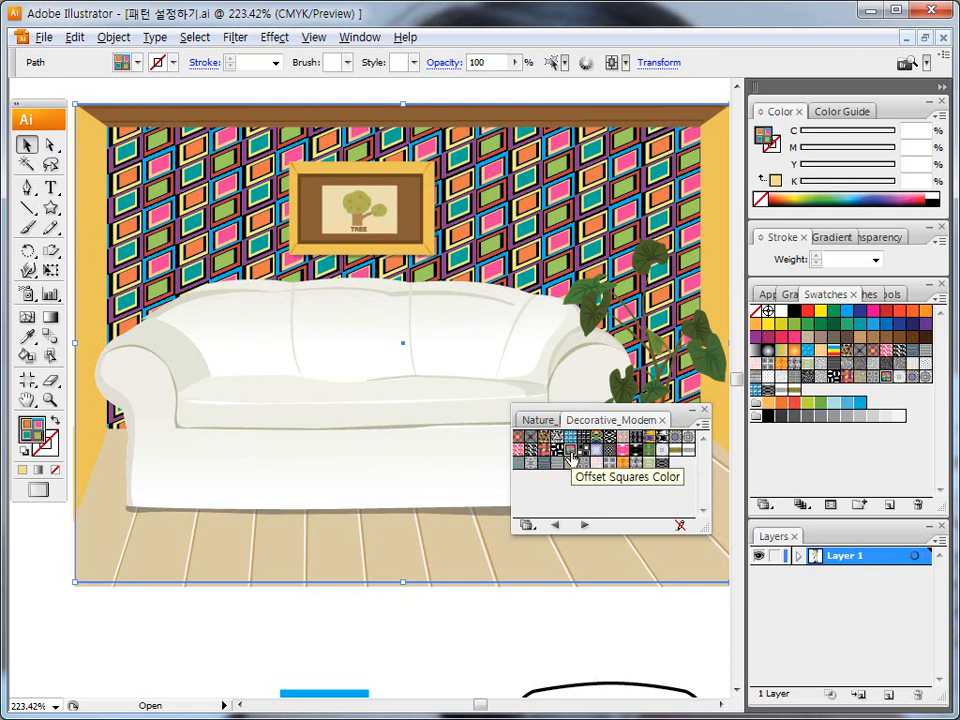
click(571, 455)
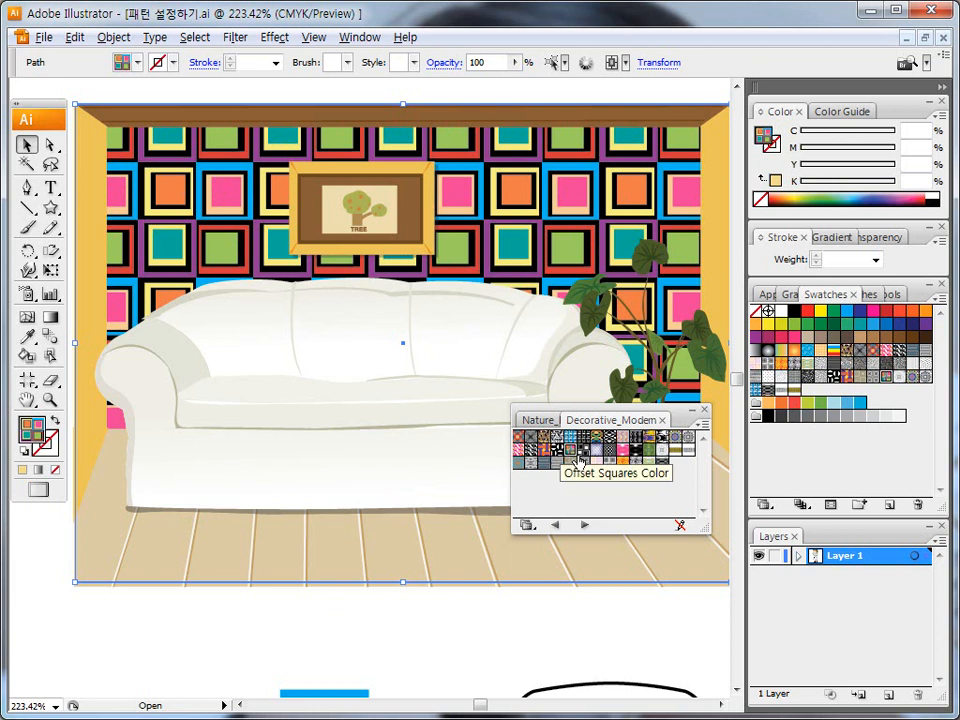
Step: Rotate only the back wall's pattern slightly clockwise freehand with the Rotate tool, and check its angle in the Rotate dialog without applying changes
click(28, 252)
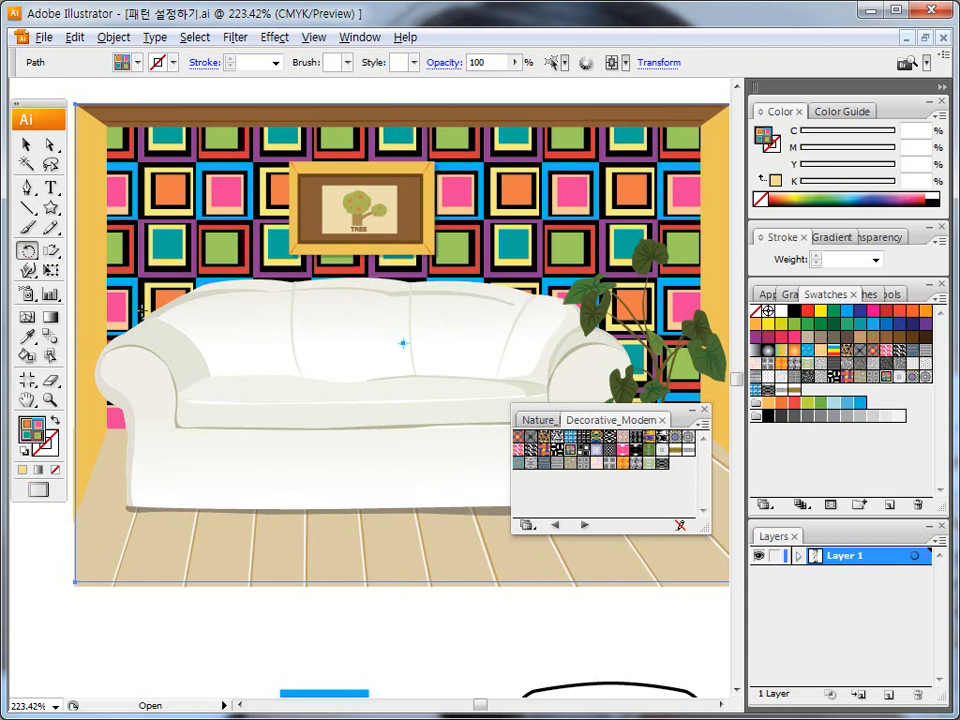
mouse_move(181, 364)
mouse_down()
mouse_move(263, 360)
mouse_move(289, 330)
mouse_up()
key(Escape)
drag(351, 300, 232, 223)
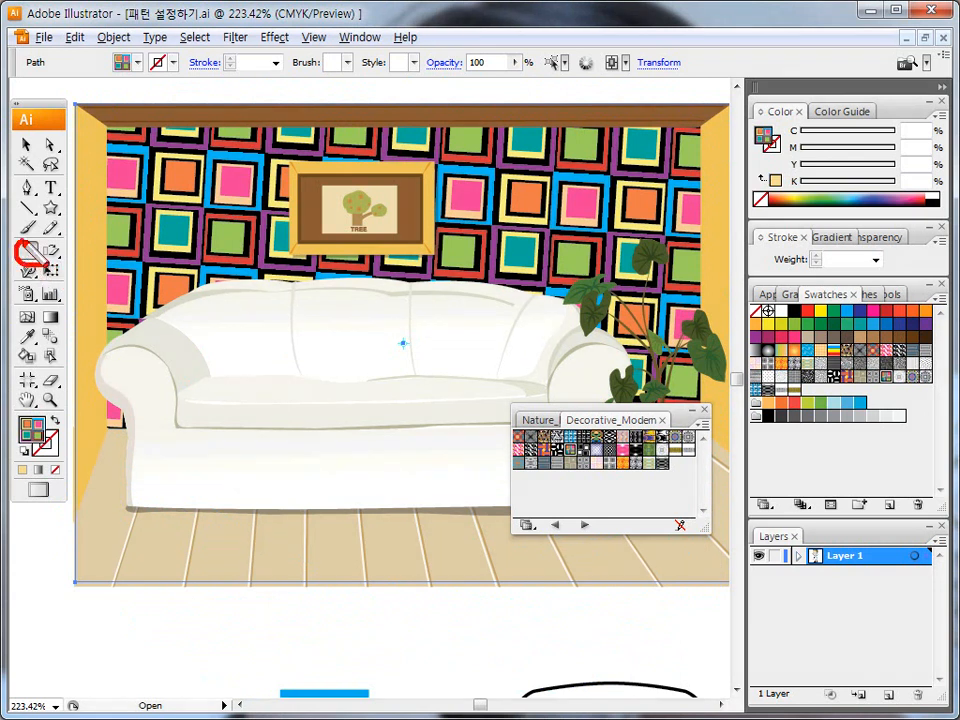
double_click(27, 250)
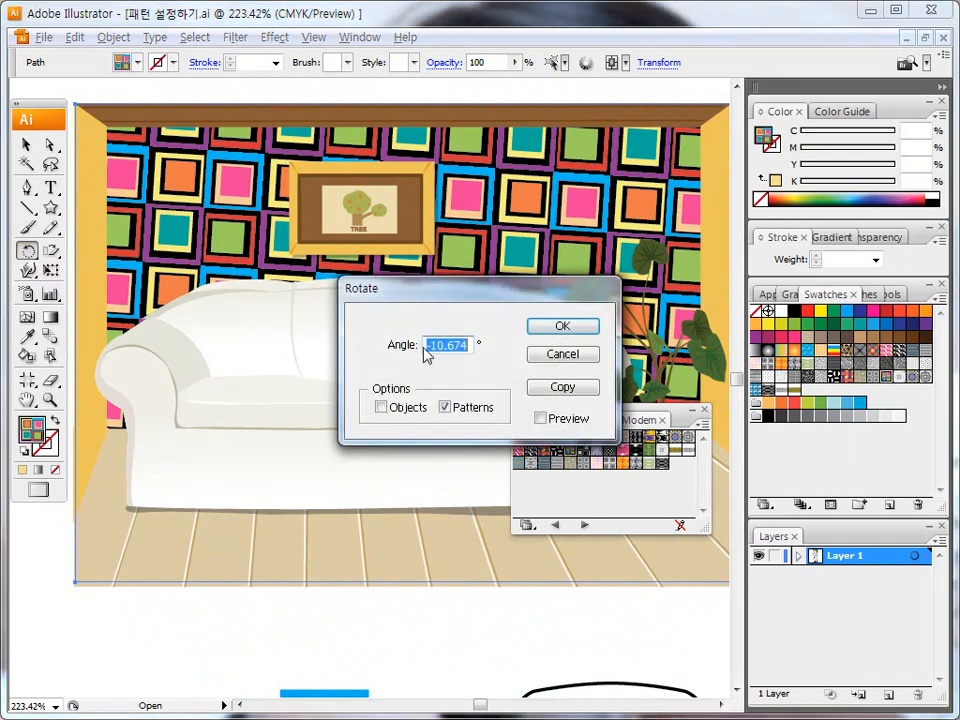
click(557, 355)
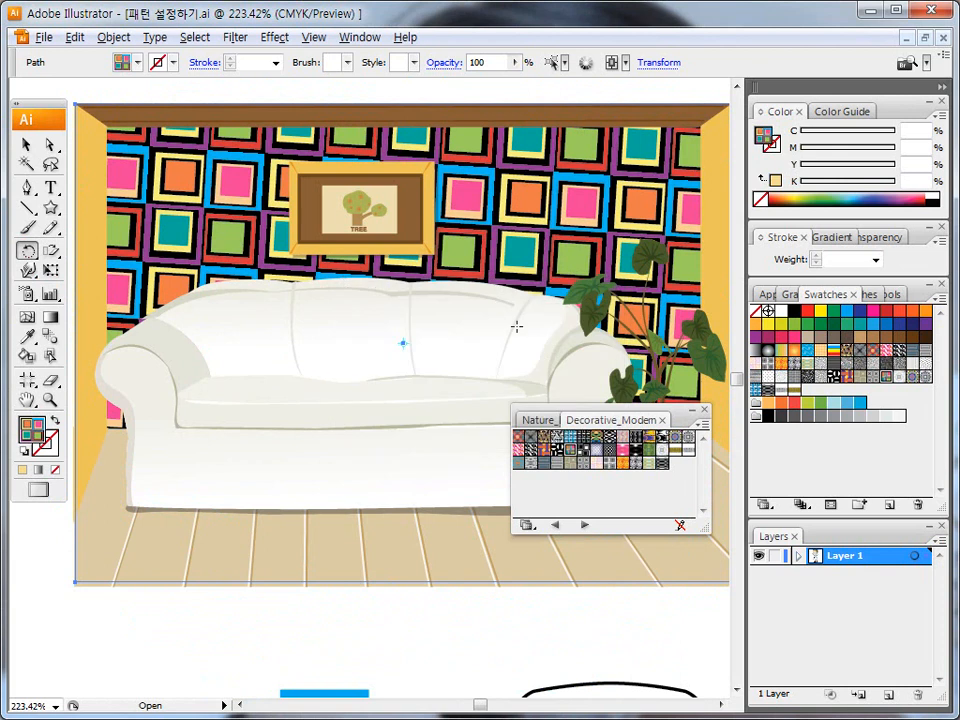
Step: Rotate only the back wall's pattern counter-clockwise freehand until its rows of squares are nearly level
drag(244, 402, 375, 393)
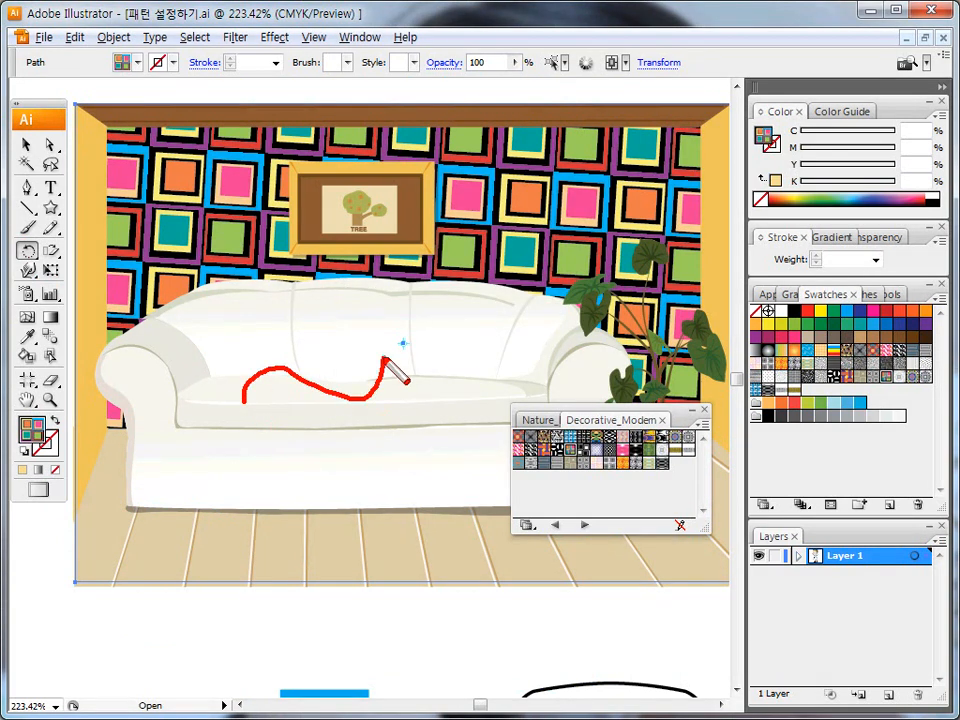
key(Escape)
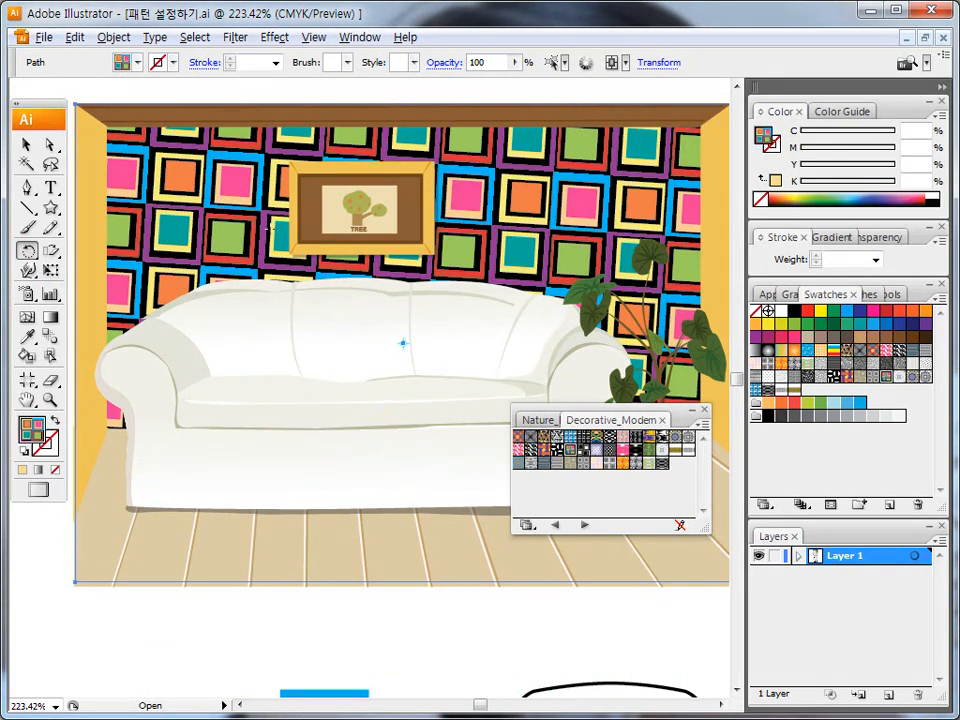
mouse_move(225, 231)
mouse_down()
mouse_move(236, 201)
mouse_move(215, 236)
mouse_up()
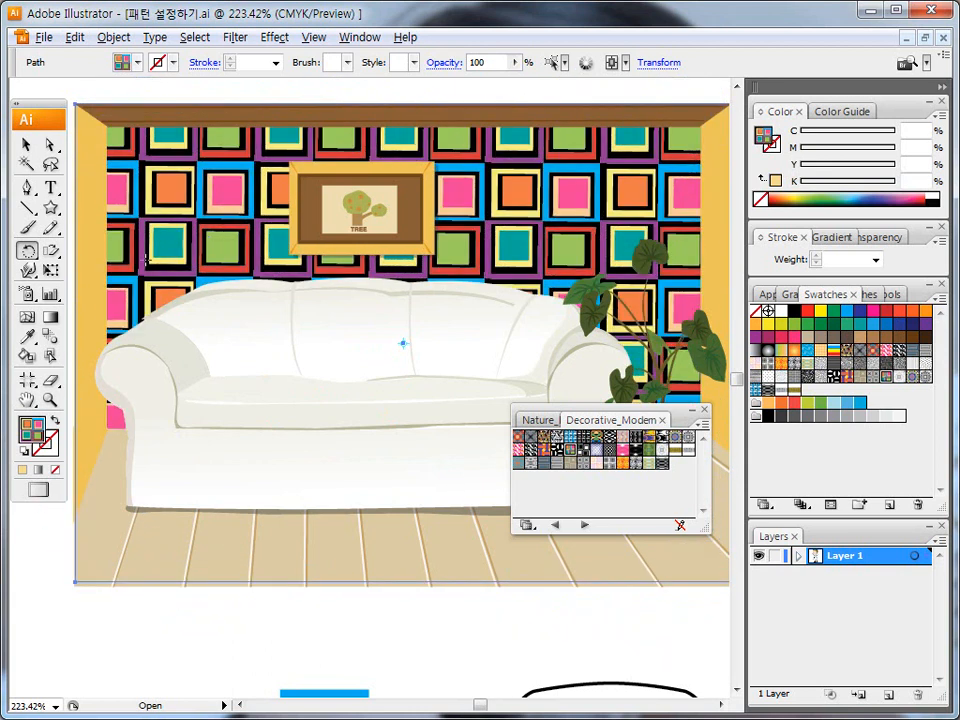
Step: Shear only the back wall's pattern freehand with the Shear tool so its squares become slanted parallelograms
click(51, 250)
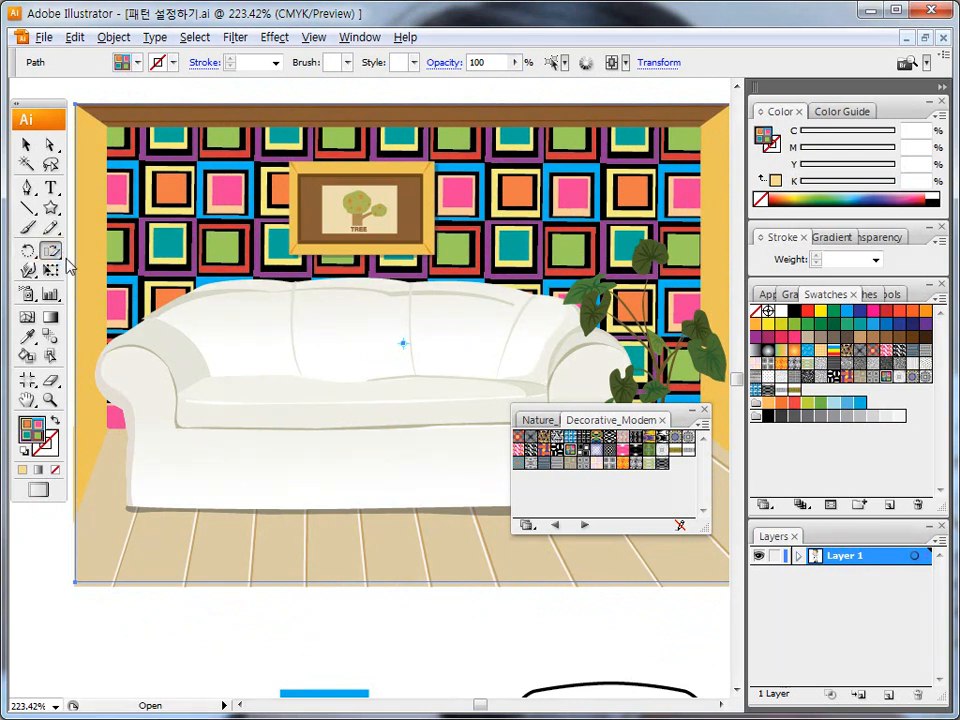
mouse_move(210, 223)
mouse_down()
mouse_move(307, 152)
mouse_move(352, 134)
mouse_move(252, 220)
mouse_move(206, 180)
mouse_move(196, 258)
mouse_move(210, 275)
mouse_move(207, 243)
mouse_up()
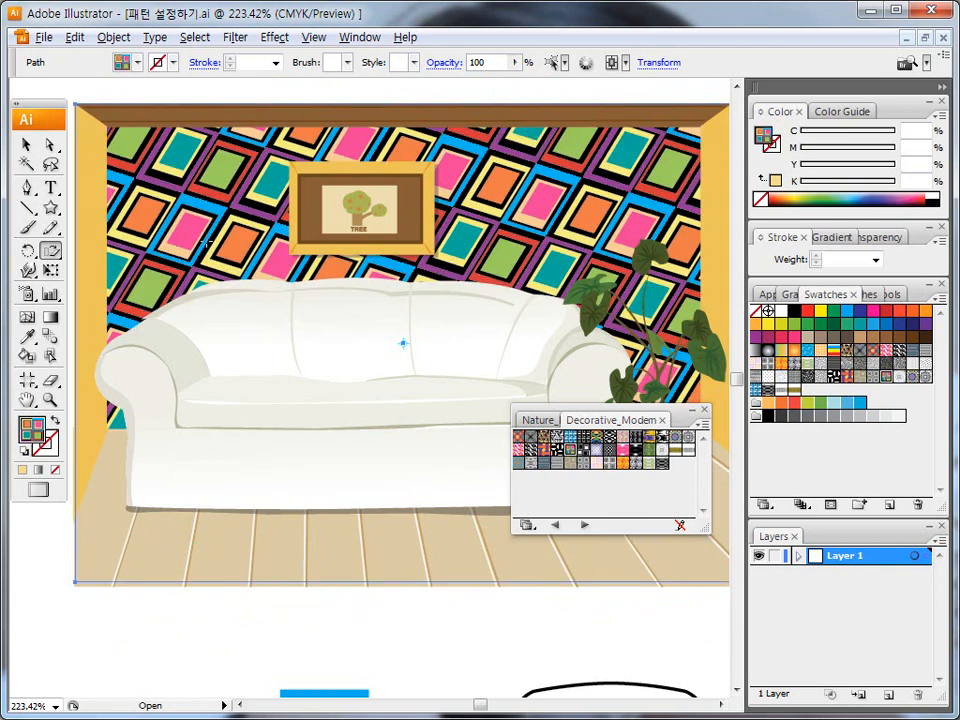
drag(133, 241, 137, 214)
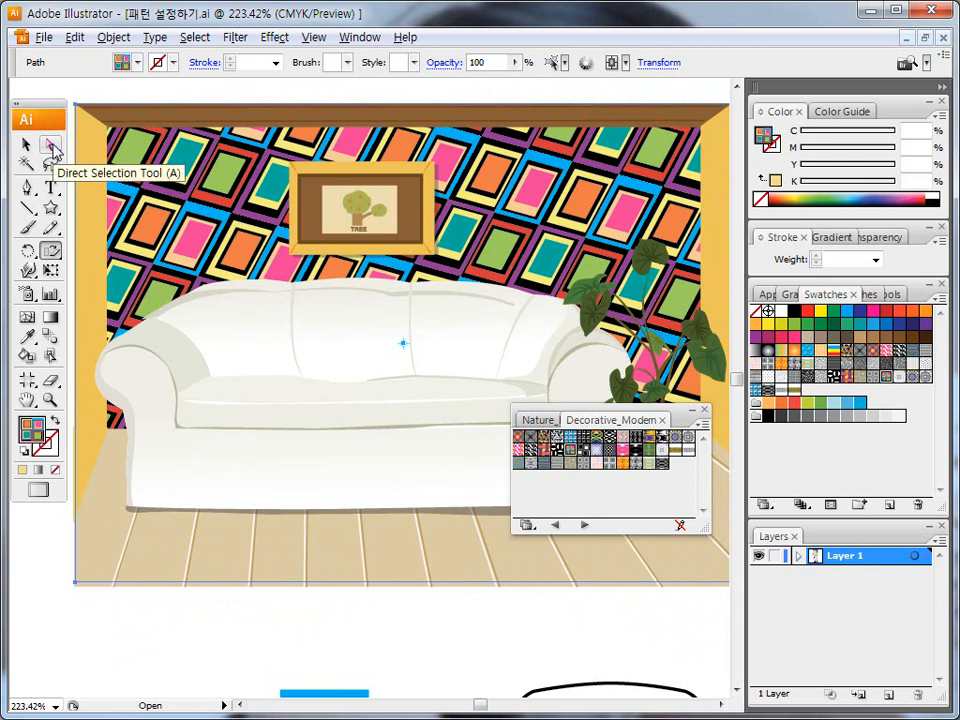
Step: Move only the back wall's pattern freehand inside the wall shape with the Direct Selection tool
click(53, 148)
drag(249, 225, 200, 230)
mouse_move(248, 230)
mouse_down()
mouse_move(198, 231)
mouse_move(250, 268)
mouse_move(208, 274)
mouse_up()
drag(226, 318, 189, 322)
key(ctrl+z)
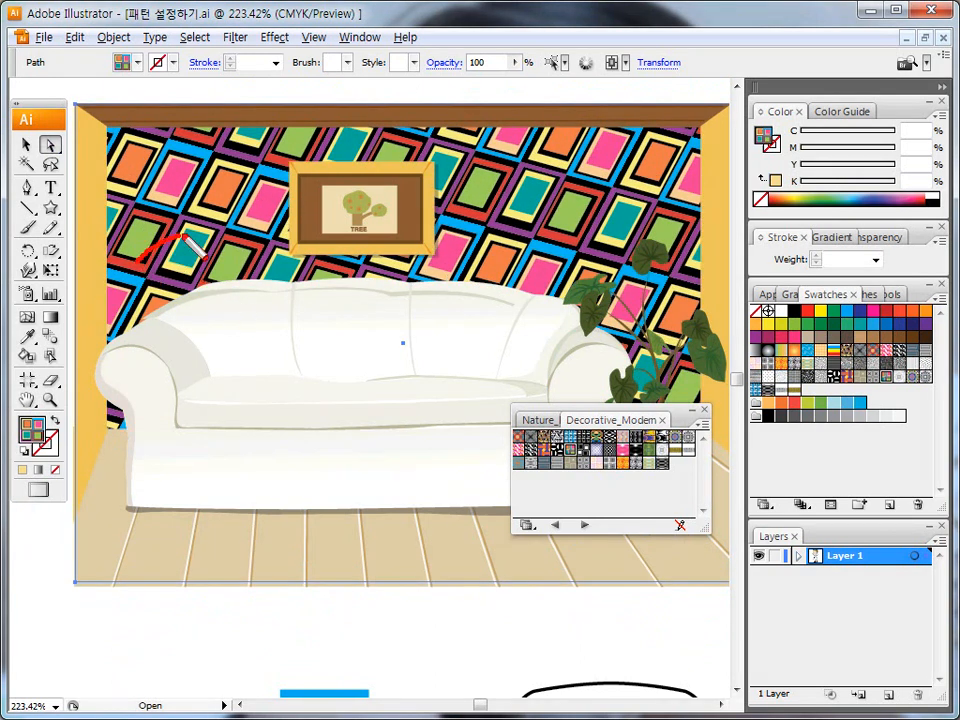
Step: Reselect the back wall, reposition only its sheared pattern again freehand, and deselect the wall with the Selection tool
click(330, 322)
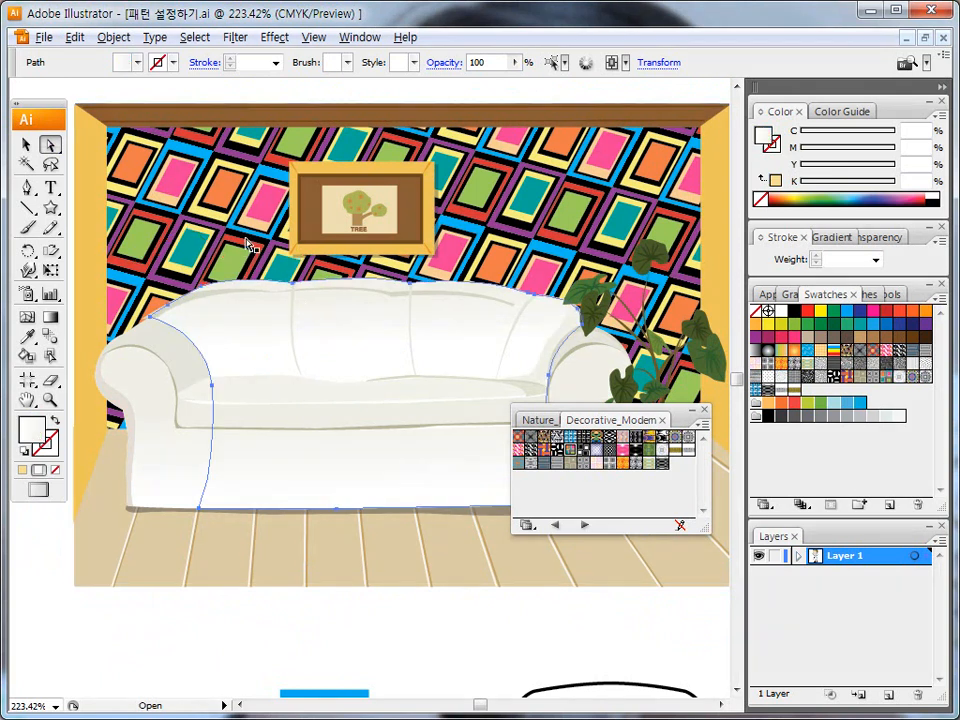
click(276, 240)
drag(276, 240, 188, 250)
drag(181, 253, 285, 244)
drag(280, 245, 190, 251)
drag(186, 251, 211, 232)
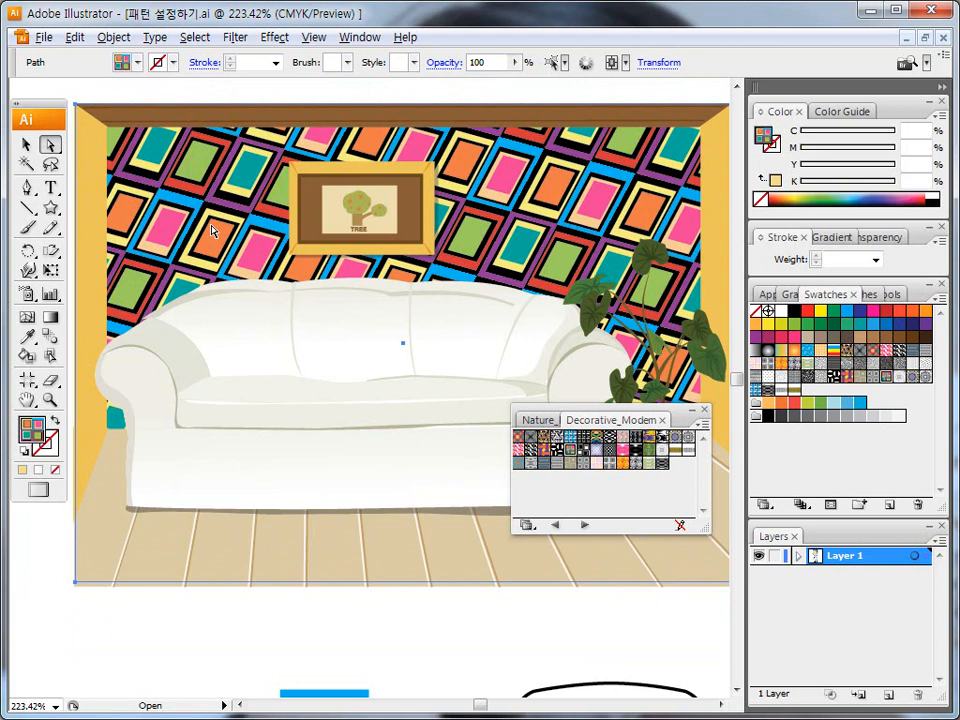
click(26, 145)
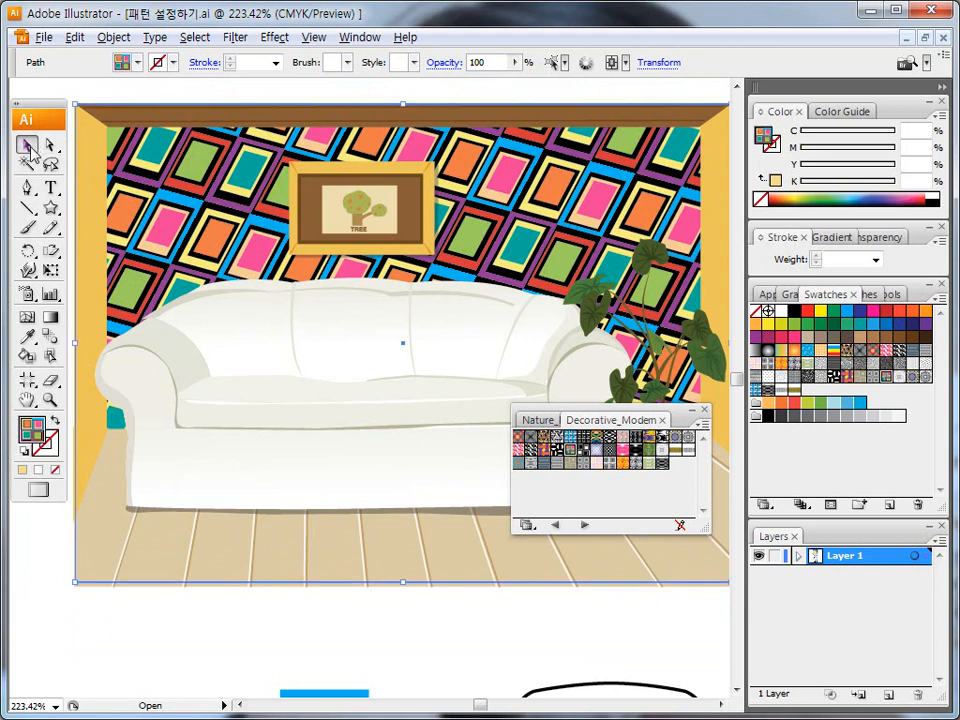
click(186, 594)
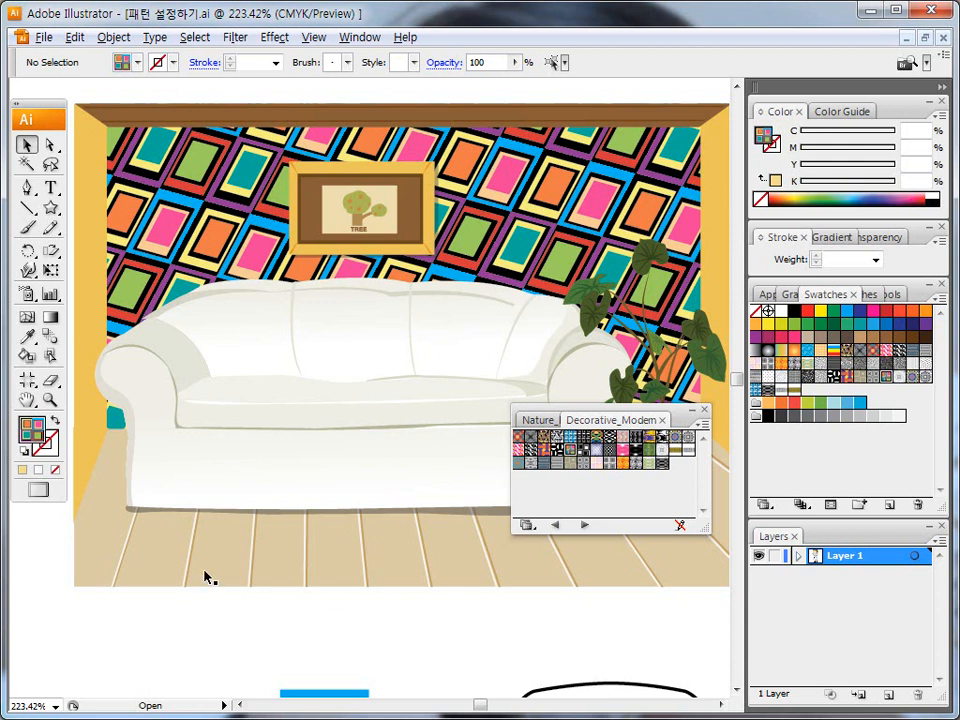
Step: Select the blue, yellow and red stripes below the room illustration and add them to the swatches as a new pattern
mouse_move(330, 656)
mouse_down()
mouse_move(317, 510)
mouse_move(327, 427)
mouse_up()
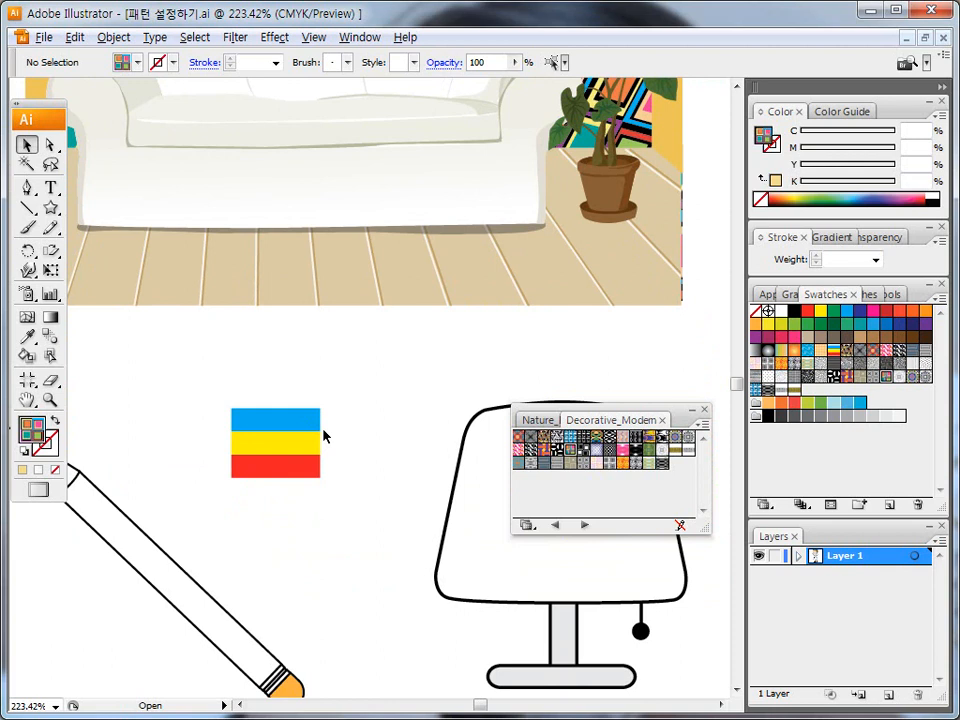
drag(340, 521, 342, 525)
click(337, 493)
click(244, 445)
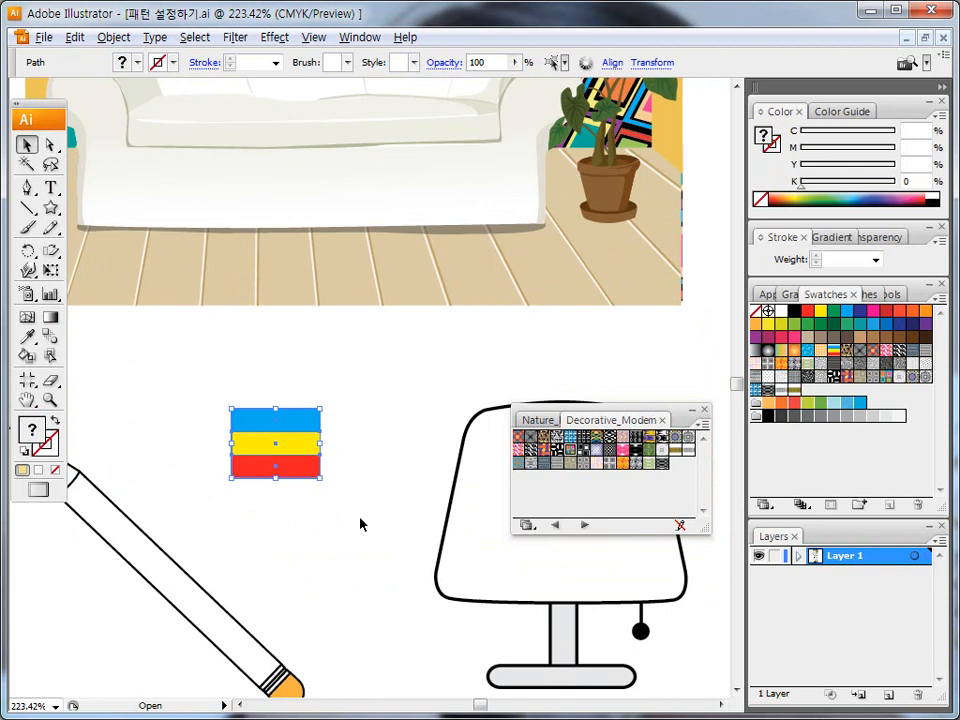
drag(209, 391, 347, 518)
mouse_move(284, 455)
mouse_down()
mouse_move(568, 405)
mouse_move(746, 398)
mouse_move(822, 447)
mouse_move(809, 377)
mouse_move(818, 416)
mouse_move(820, 390)
mouse_up()
key(ctrl+shift+d)
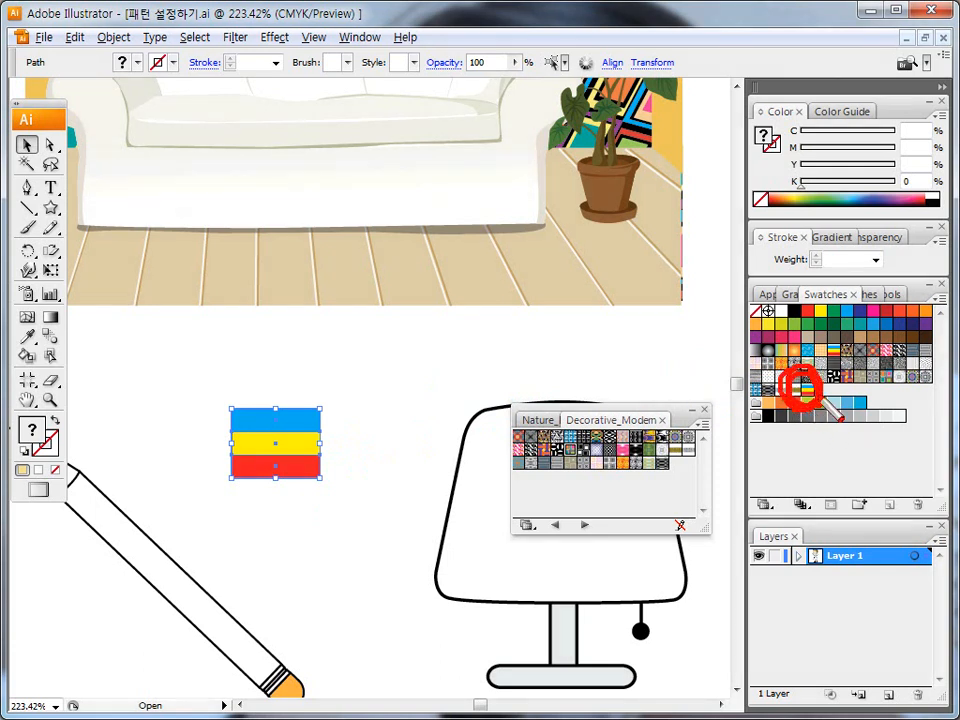
key(Escape)
Step: Fill the pencil's body with the new blue, yellow and red stripe pattern
drag(344, 546, 382, 424)
key(ctrl+2)
mouse_move(240, 440)
mouse_down()
mouse_move(186, 449)
mouse_move(228, 482)
mouse_move(197, 425)
mouse_move(157, 495)
mouse_move(238, 445)
mouse_up()
key(Escape)
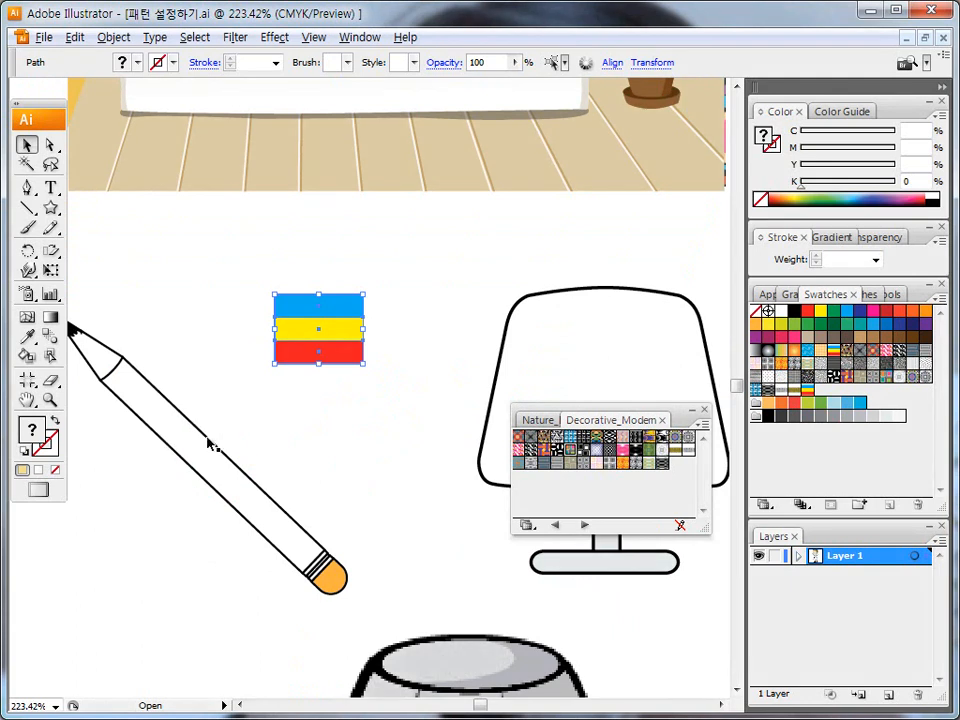
click(208, 445)
key(ctrl+2)
mouse_move(214, 407)
mouse_down()
mouse_move(206, 480)
mouse_move(220, 458)
mouse_up()
key(Escape)
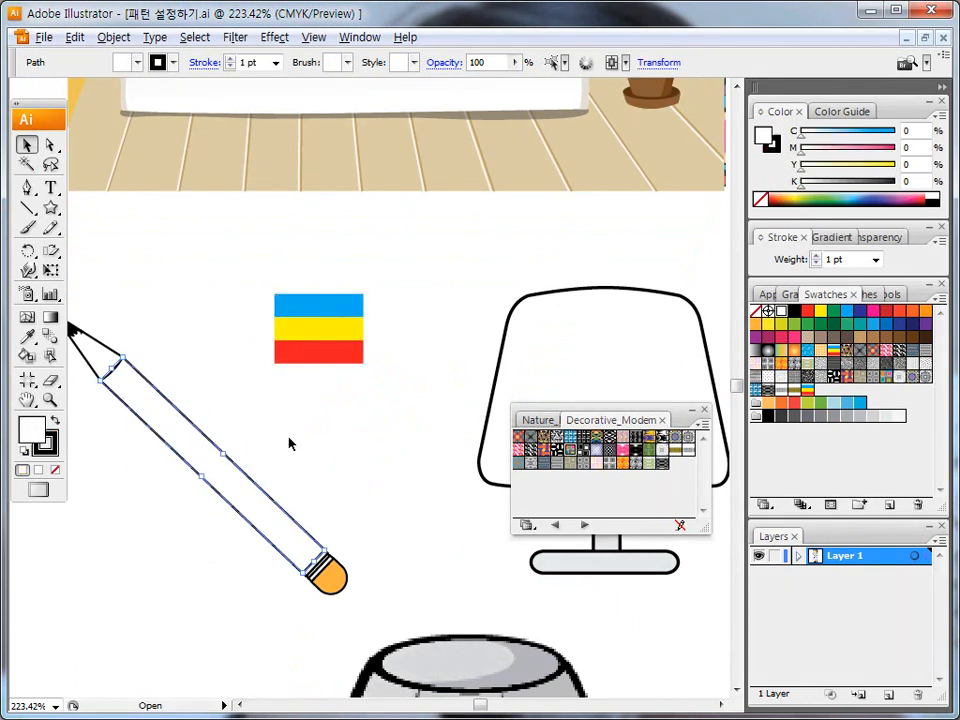
click(808, 392)
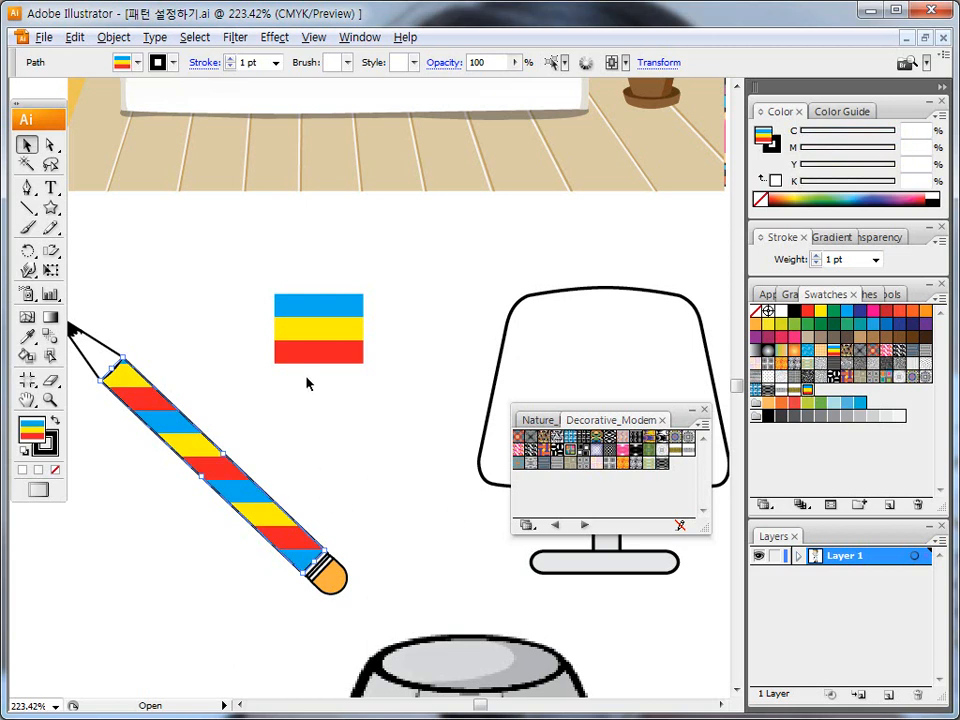
Step: Scale only the stripe pattern on the pencil's body uniformly to 50%, with Objects unchecked and Patterns checked
key(ctrl+2)
mouse_move(230, 490)
mouse_down()
mouse_move(232, 455)
mouse_move(241, 487)
mouse_up()
drag(51, 250, 68, 262)
double_click(52, 251)
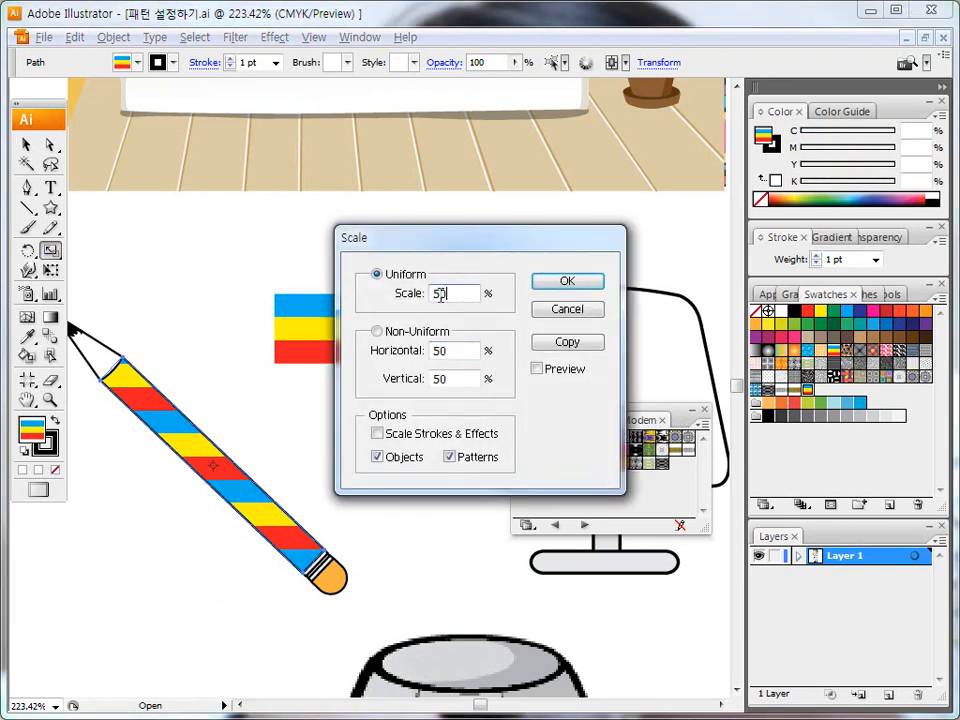
key(ctrl+2)
mouse_move(458, 470)
mouse_down()
mouse_move(470, 440)
mouse_move(489, 483)
mouse_move(437, 472)
mouse_up()
key(Escape)
click(377, 457)
key(ctrl+2)
mouse_move(385, 446)
mouse_down()
mouse_move(370, 458)
mouse_move(405, 470)
mouse_move(370, 470)
mouse_up()
drag(482, 480, 484, 466)
key(Escape)
click(541, 370)
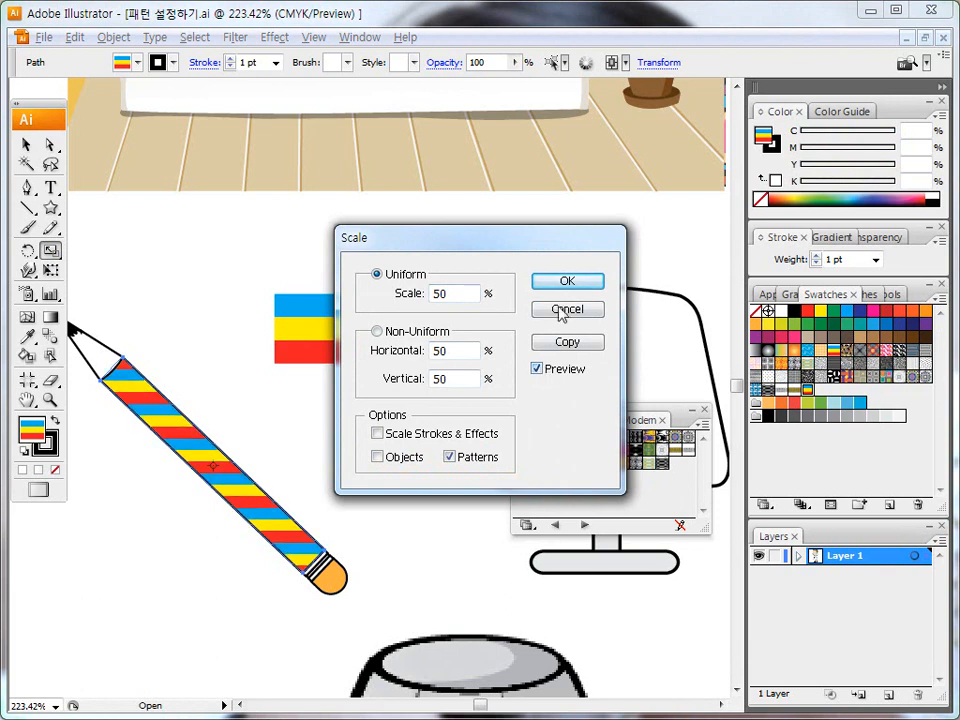
click(562, 283)
click(26, 144)
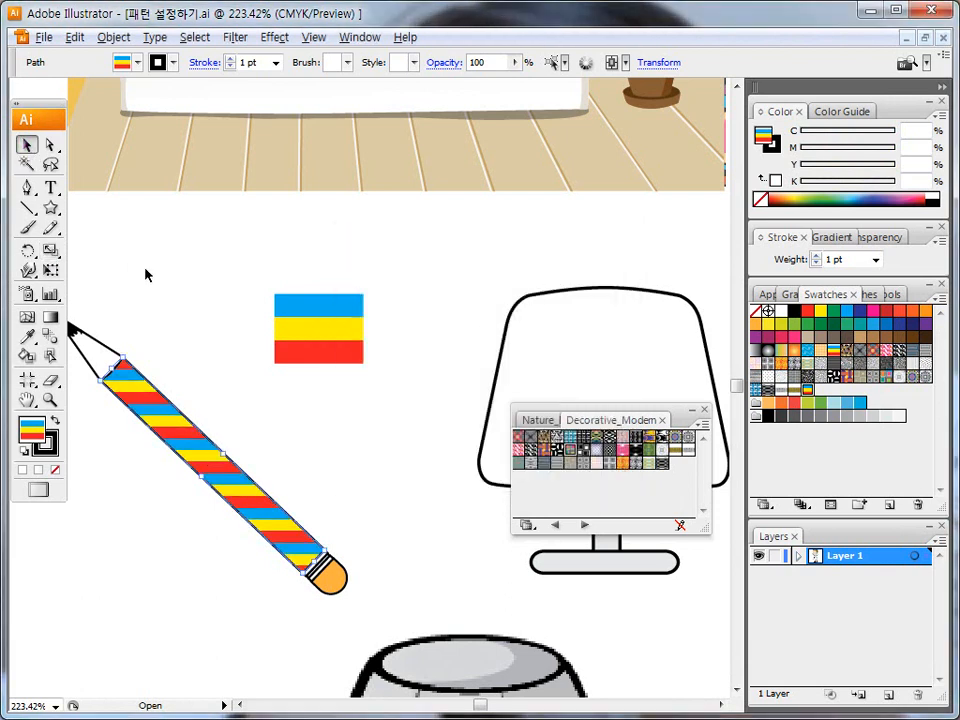
click(131, 268)
click(169, 413)
Step: Draw a small five-pointed star in the empty area beside the desk lamp with the Star tool
mouse_move(443, 450)
mouse_down()
mouse_move(330, 409)
mouse_move(278, 402)
mouse_up()
mouse_move(283, 250)
mouse_down()
mouse_move(249, 288)
mouse_move(268, 297)
mouse_move(225, 360)
mouse_up()
drag(360, 237, 217, 412)
drag(343, 278, 250, 405)
mouse_move(405, 297)
mouse_down()
mouse_move(381, 407)
mouse_move(354, 461)
mouse_up()
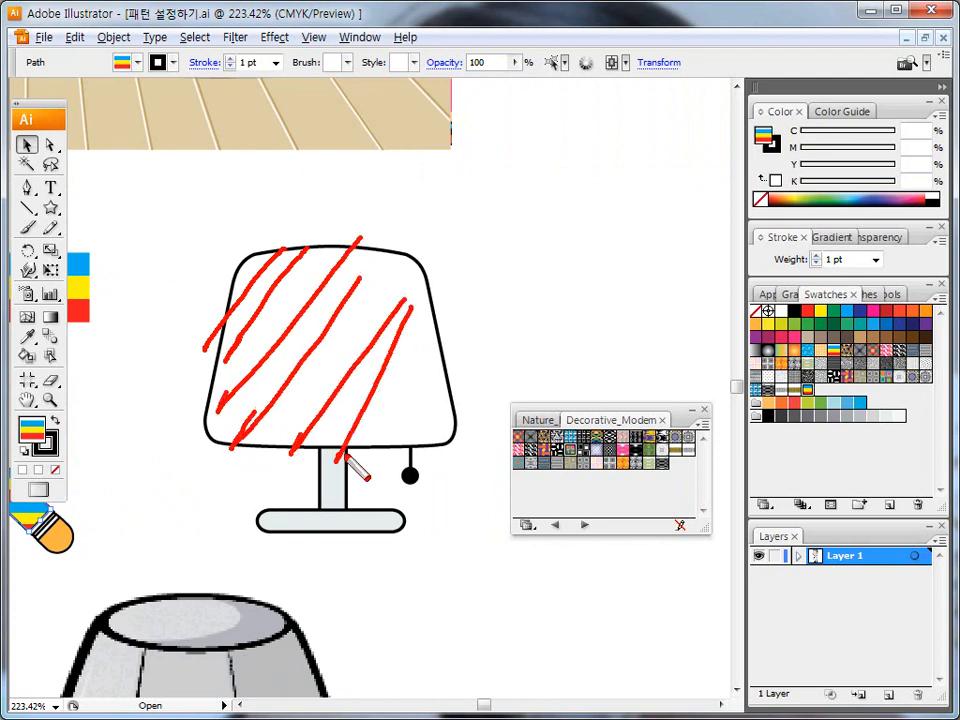
key(Escape)
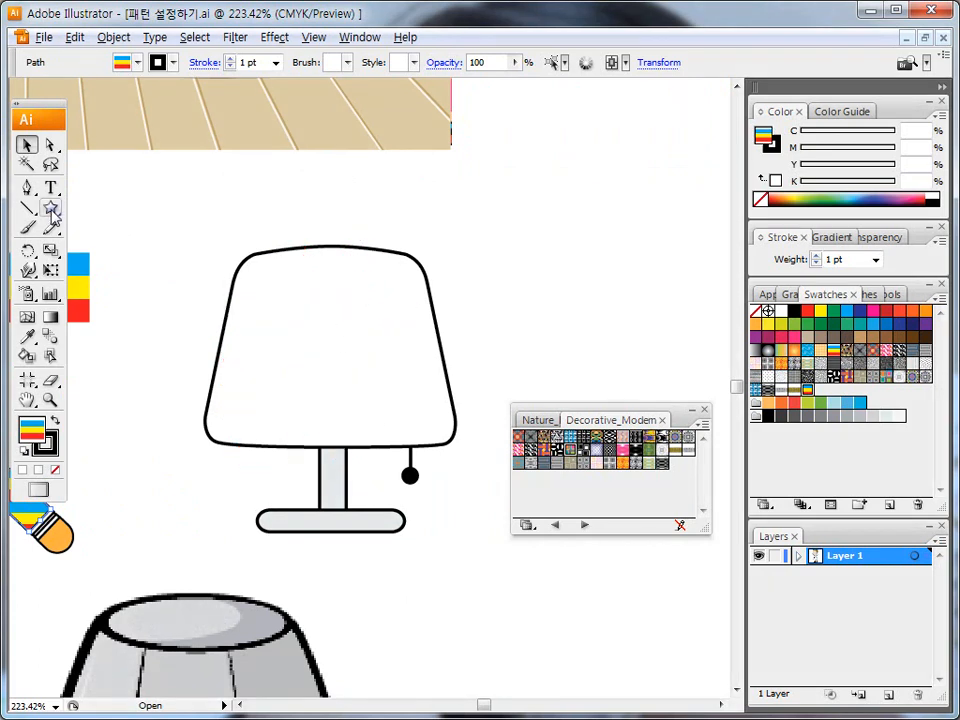
drag(52, 210, 95, 290)
drag(557, 231, 568, 254)
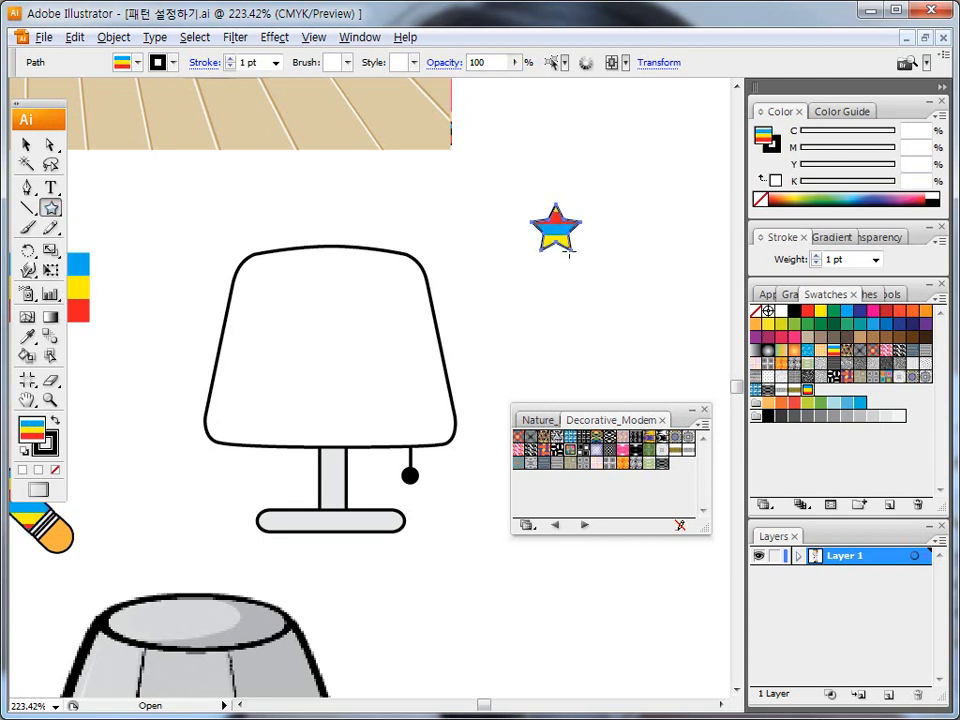
key(v)
click(470, 225)
Step: Fill the star with the green C 75, M 0, Y 100, K 0 swatch and remove its stroke
drag(516, 201, 597, 283)
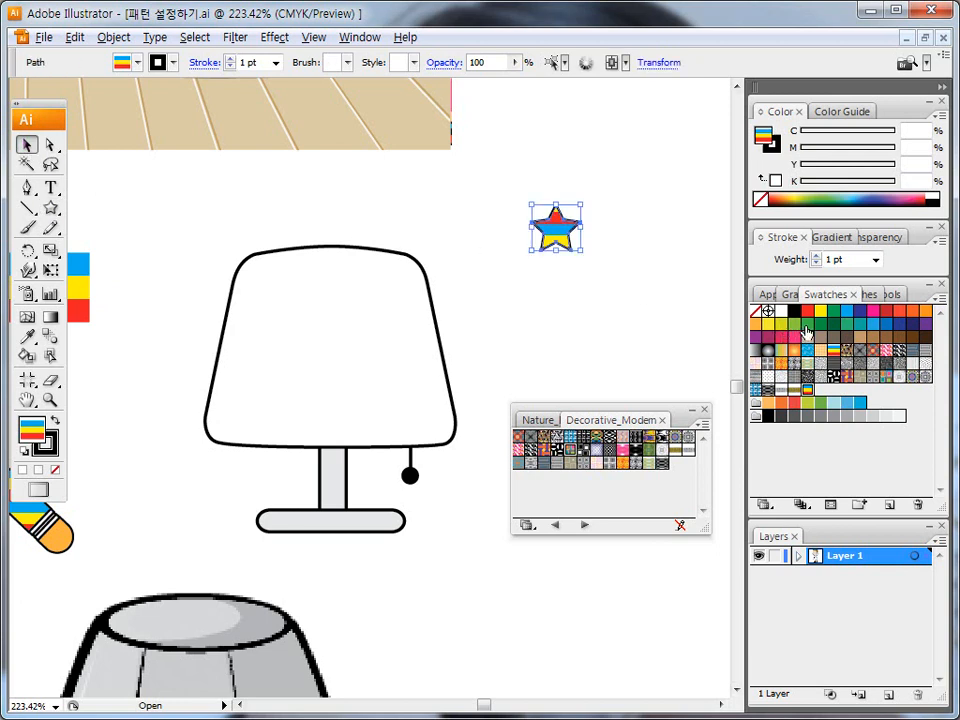
click(808, 329)
click(549, 255)
drag(519, 189, 584, 264)
click(55, 470)
click(35, 433)
click(592, 241)
drag(523, 210, 595, 280)
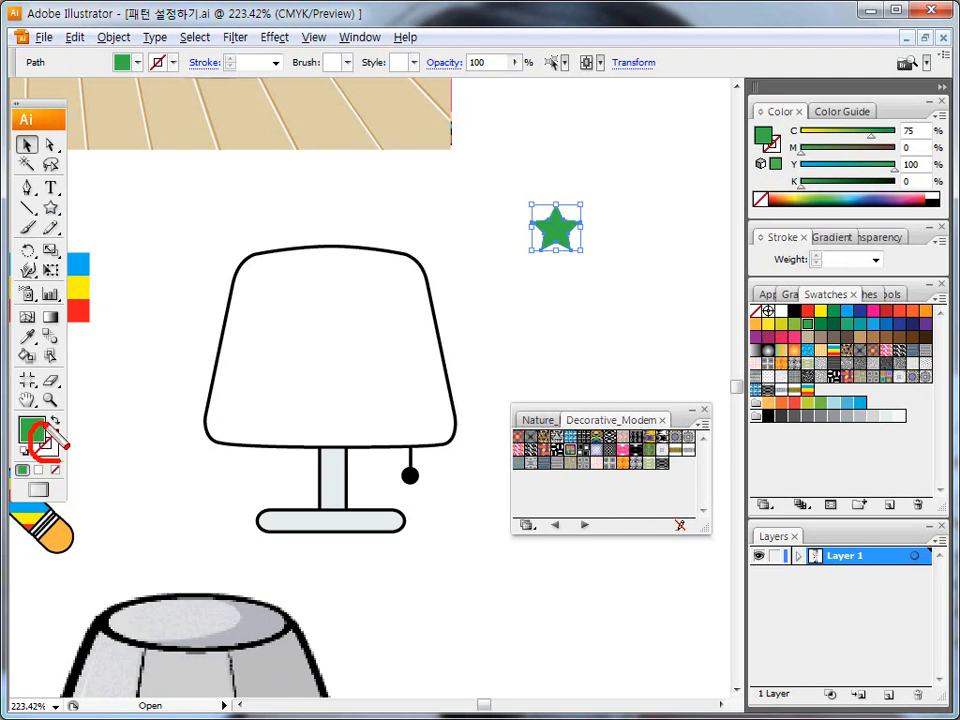
key(x)
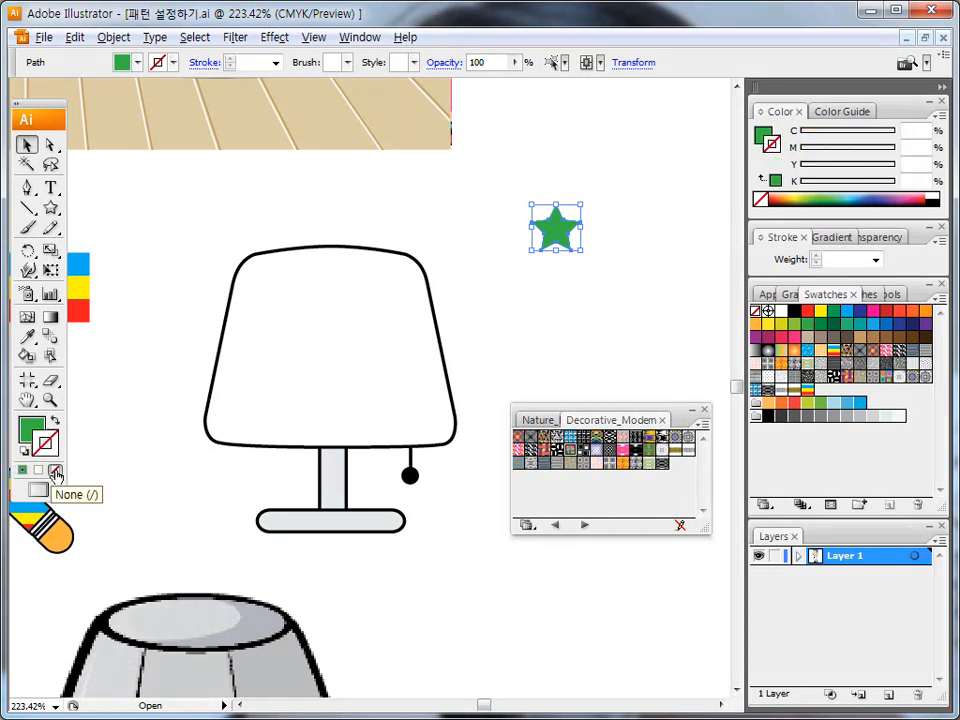
click(33, 428)
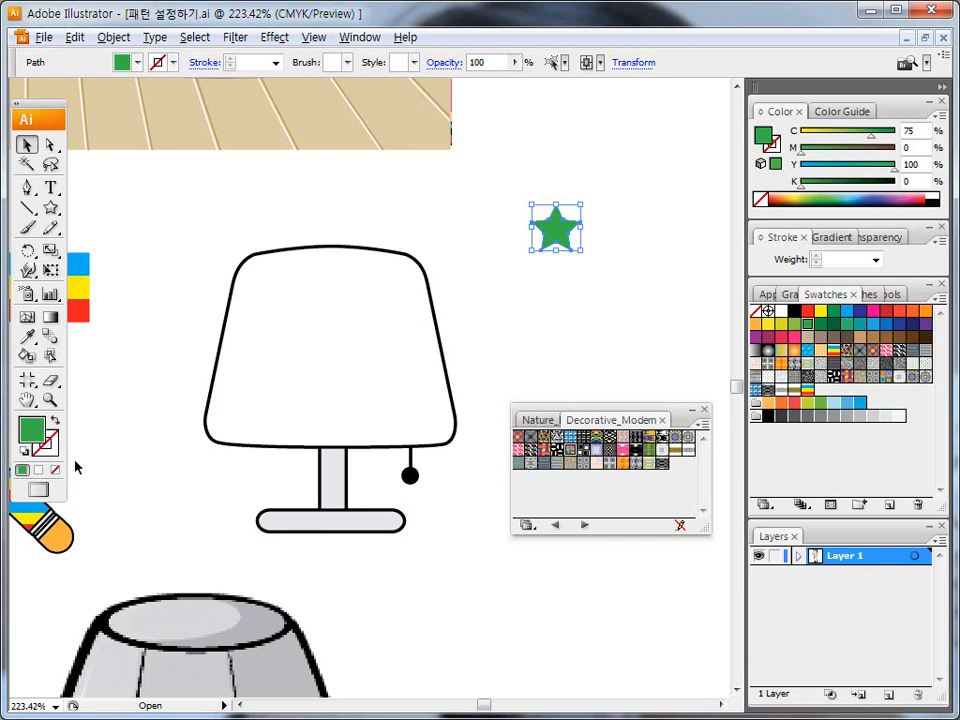
Step: Add the green star to the swatches as a new pattern and fill the lampshade with it
click(510, 315)
drag(552, 228, 831, 405)
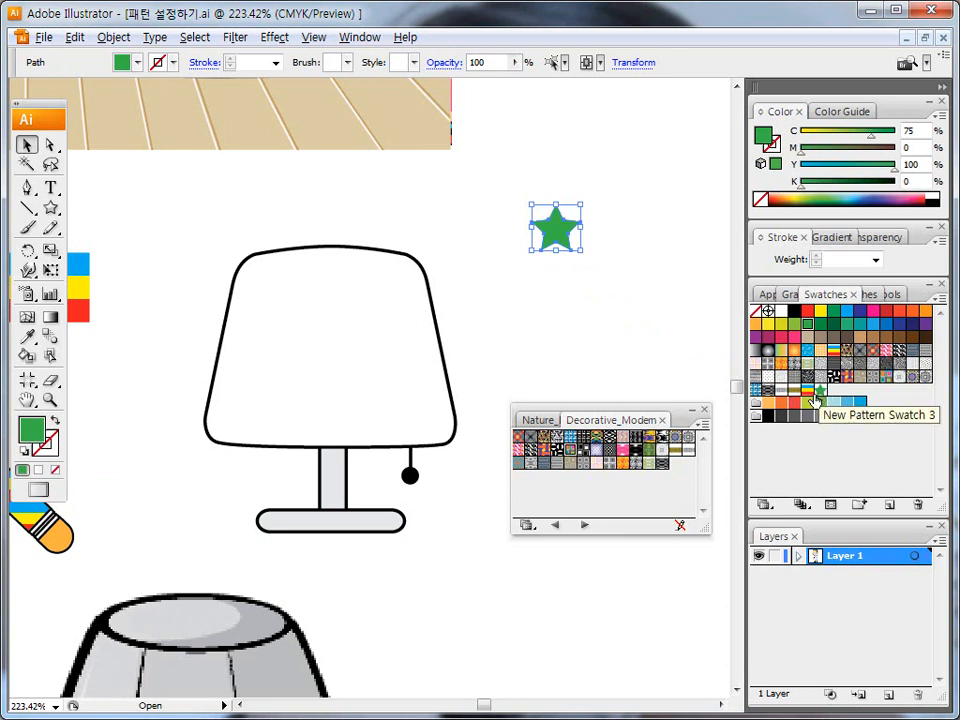
mouse_move(312, 261)
mouse_down()
mouse_move(240, 352)
mouse_move(229, 440)
mouse_up()
click(331, 372)
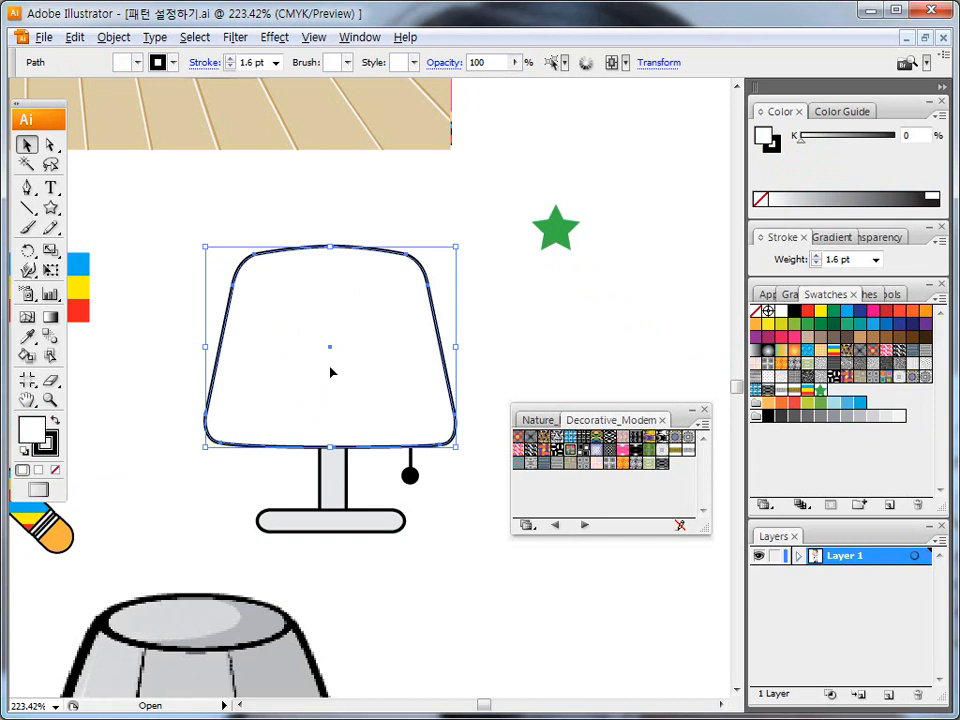
click(819, 391)
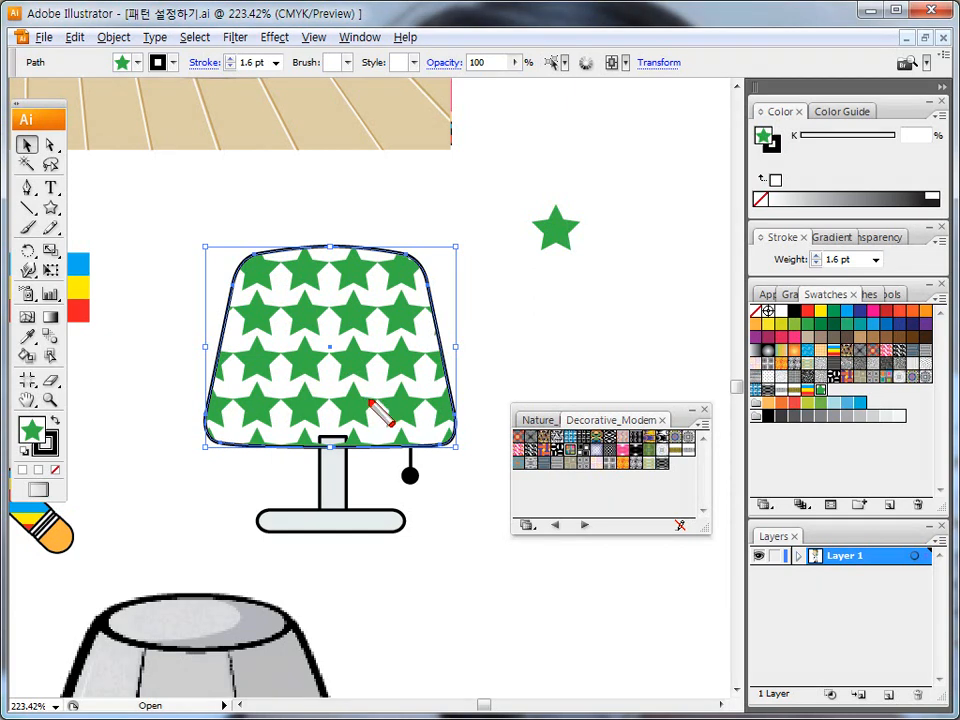
drag(323, 296, 388, 292)
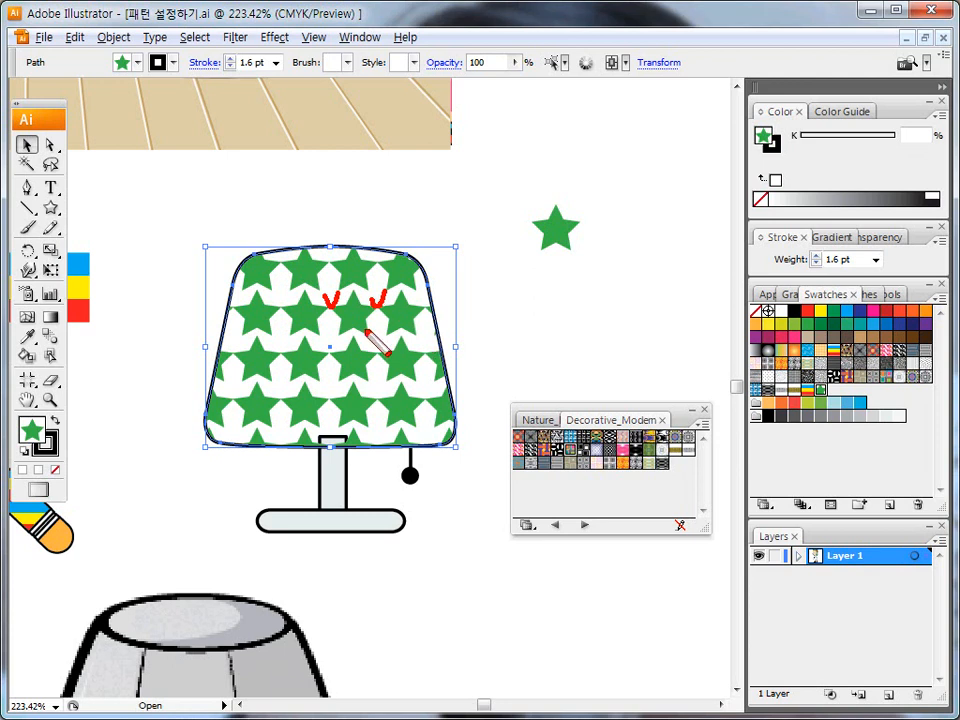
drag(324, 301, 346, 304)
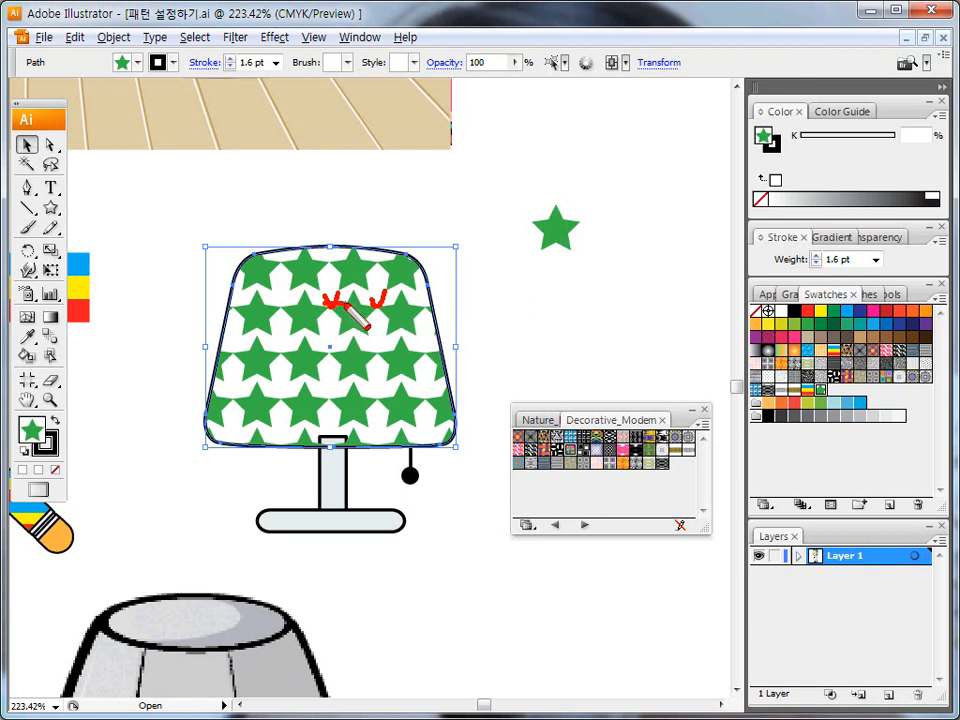
key(Escape)
key(ctrl+2)
mouse_move(349, 294)
mouse_down()
mouse_move(336, 306)
mouse_move(356, 326)
mouse_up()
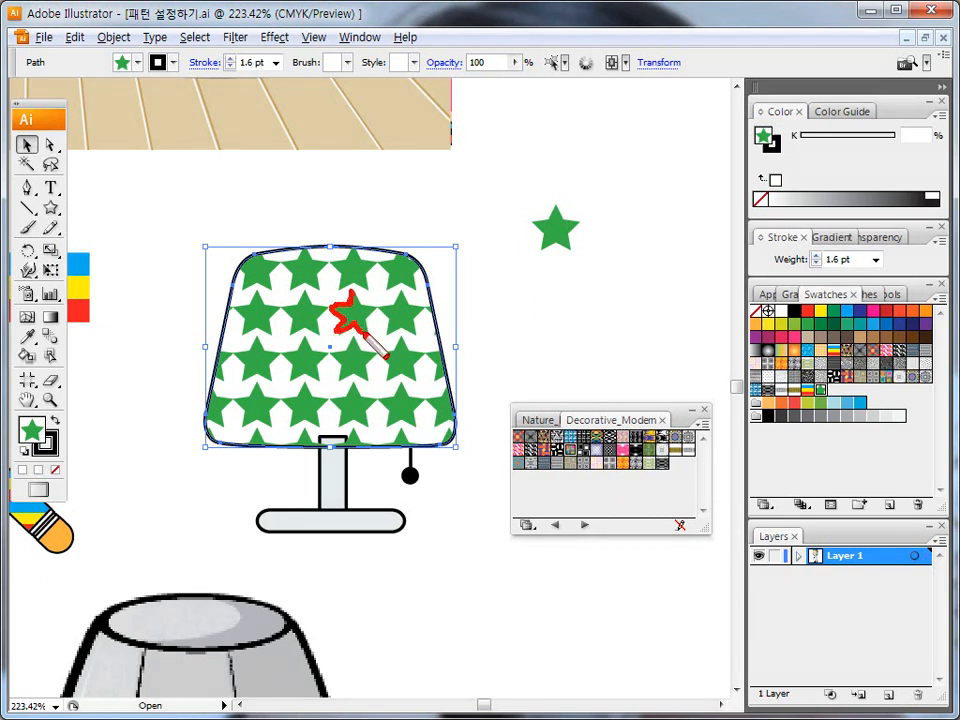
key(Escape)
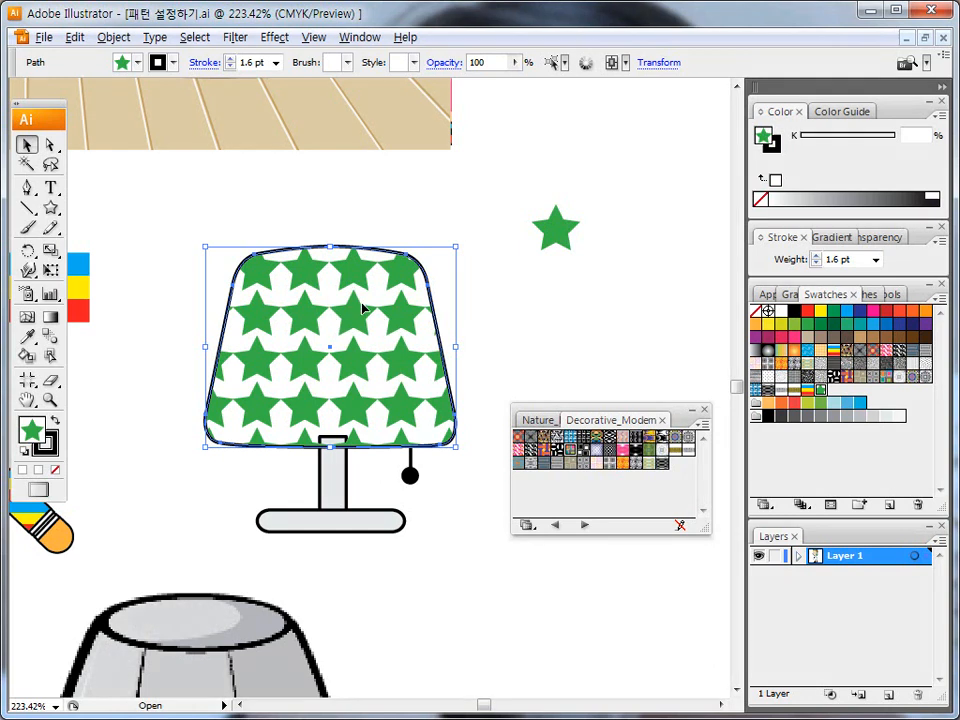
key(ctrl+2)
mouse_move(520, 199)
mouse_down()
mouse_move(521, 258)
mouse_move(521, 190)
mouse_move(591, 193)
mouse_move(593, 265)
mouse_move(528, 266)
mouse_move(565, 260)
mouse_move(603, 298)
mouse_move(698, 347)
mouse_move(662, 357)
mouse_up()
mouse_move(594, 193)
mouse_down()
mouse_move(656, 194)
mouse_move(670, 212)
mouse_move(655, 268)
mouse_move(593, 268)
mouse_move(615, 222)
mouse_move(636, 216)
mouse_move(655, 230)
mouse_move(626, 242)
mouse_move(647, 264)
mouse_move(619, 257)
mouse_move(612, 235)
mouse_move(622, 208)
mouse_move(600, 236)
mouse_move(630, 252)
mouse_move(585, 231)
mouse_move(598, 238)
mouse_up()
key(Escape)
Step: Draw a square slightly larger than the standalone green star around it with the Rectangle tool, and remove the square's stroke
drag(50, 207, 87, 220)
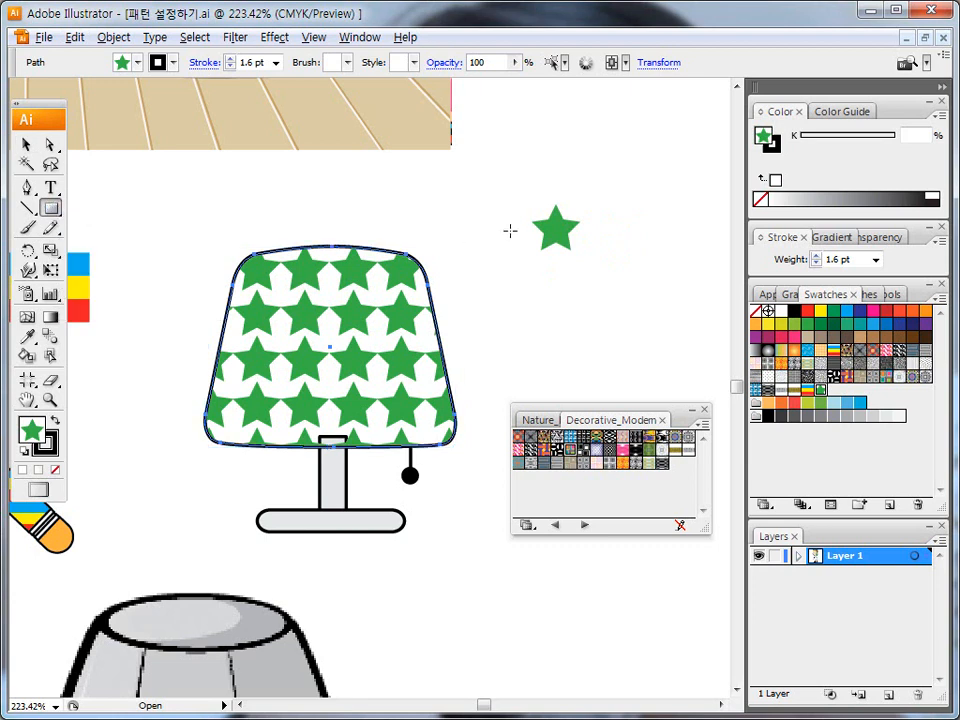
mouse_move(520, 197)
mouse_down()
mouse_move(574, 264)
mouse_move(590, 266)
mouse_up()
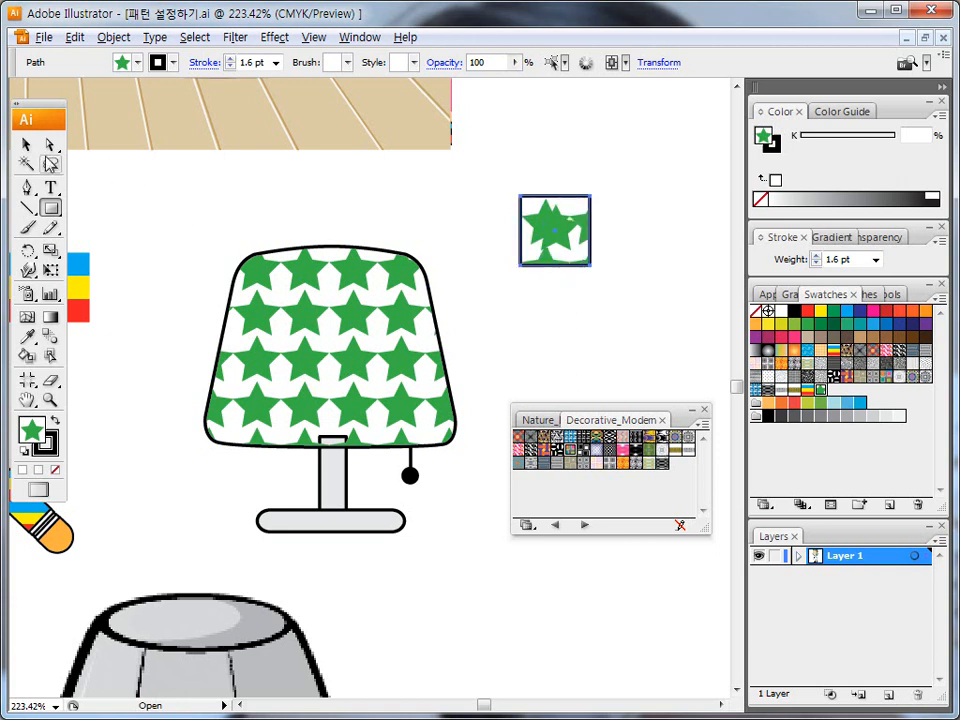
key(v)
click(443, 182)
click(520, 198)
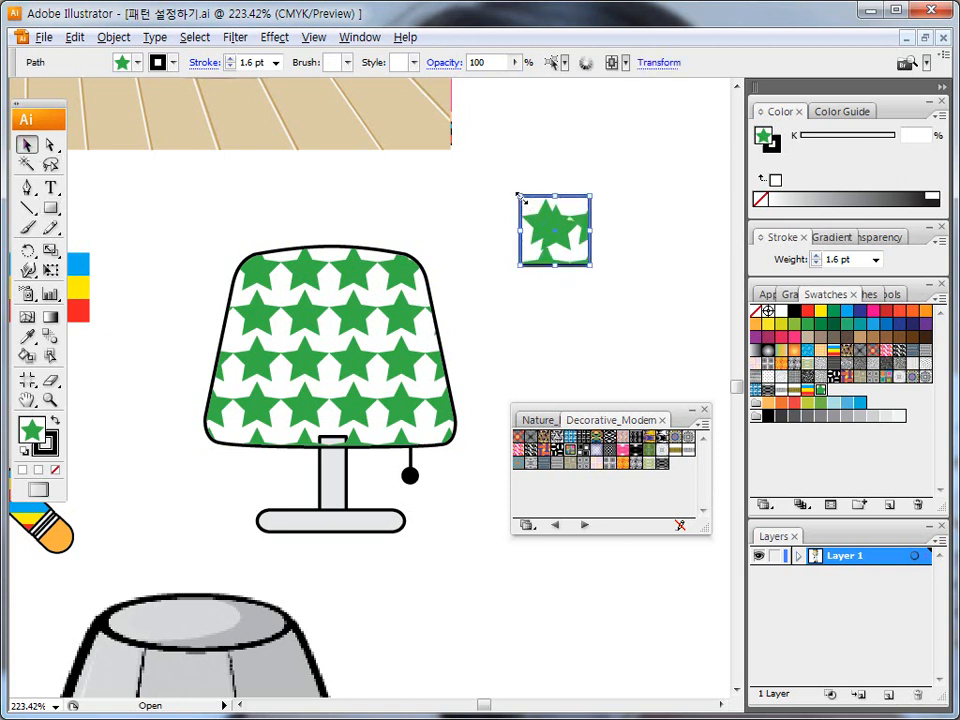
click(55, 469)
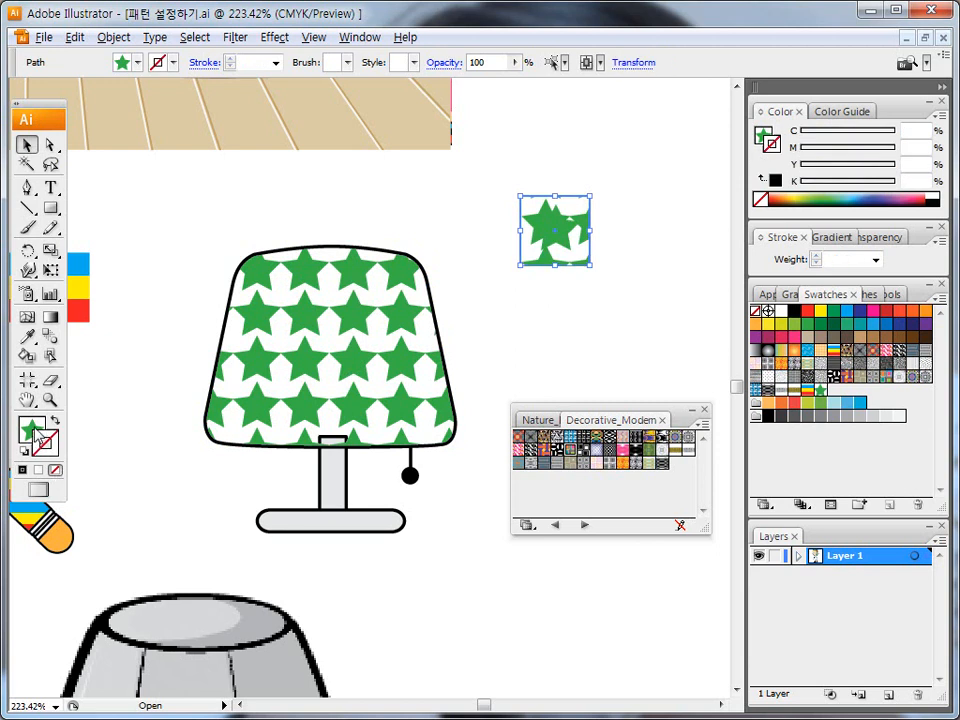
Step: Remove the fill of the square around the standalone green star, and add star and square together to the swatches as a new pattern
click(56, 470)
click(521, 210)
drag(509, 167, 627, 299)
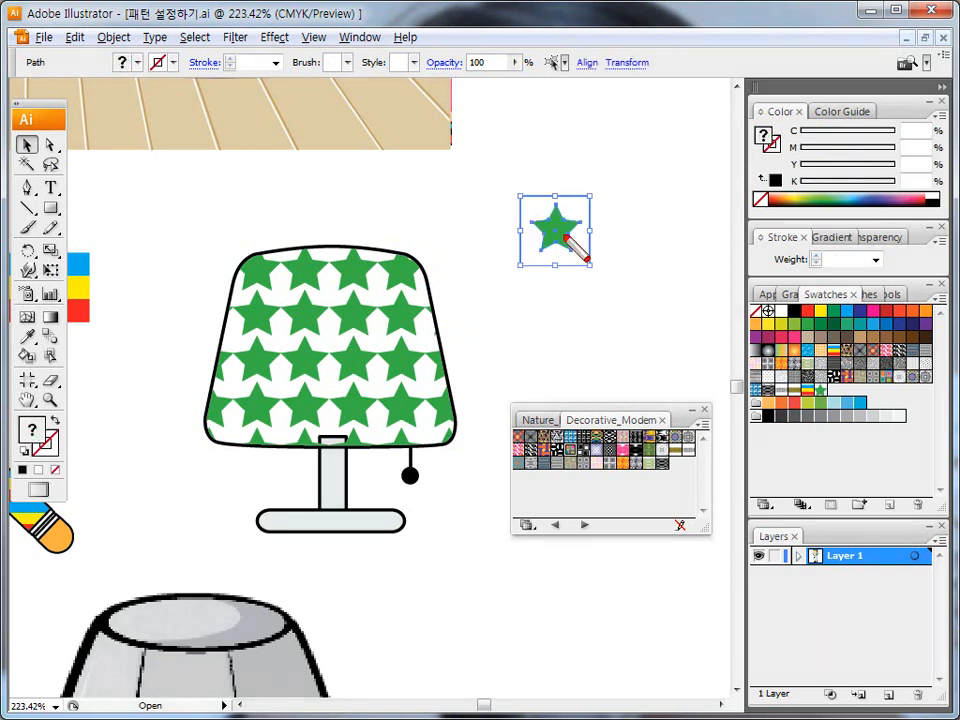
mouse_move(517, 195)
mouse_down()
mouse_move(590, 196)
mouse_move(591, 266)
mouse_move(522, 266)
mouse_move(522, 196)
mouse_move(497, 176)
mouse_move(613, 294)
mouse_up()
key(Escape)
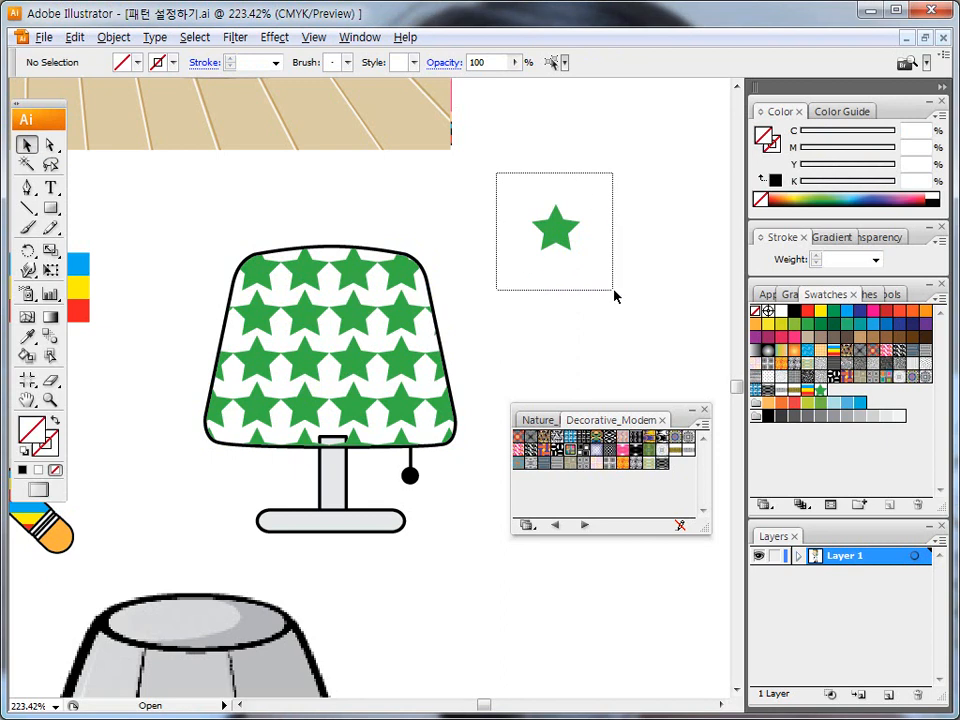
drag(557, 229, 833, 392)
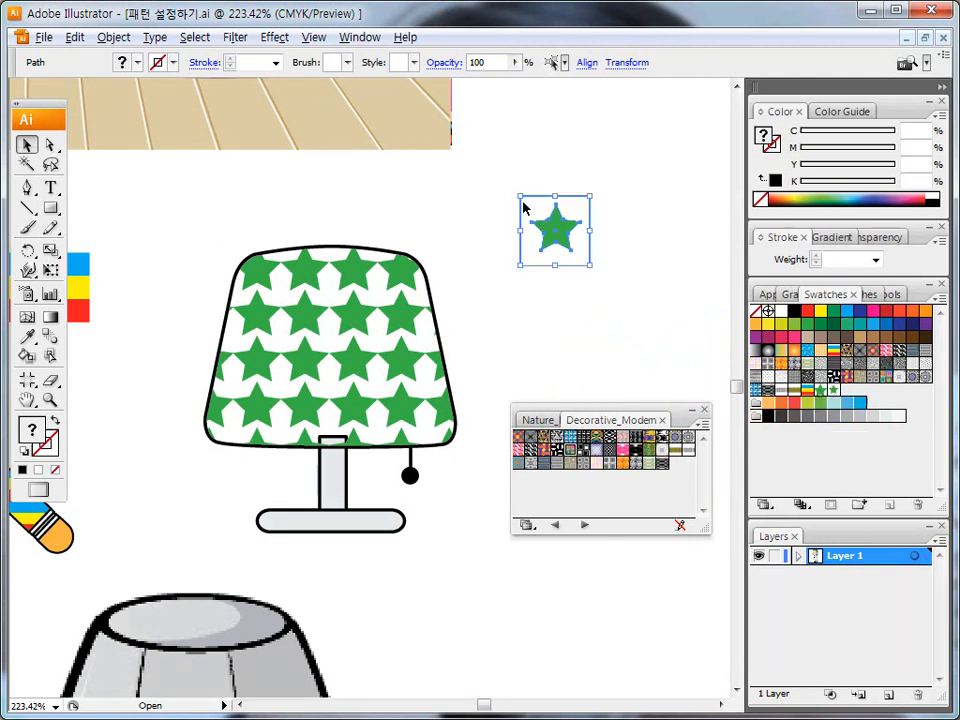
Step: Fill the lampshade with the new pattern swatch made from the star and its unpainted square
click(452, 322)
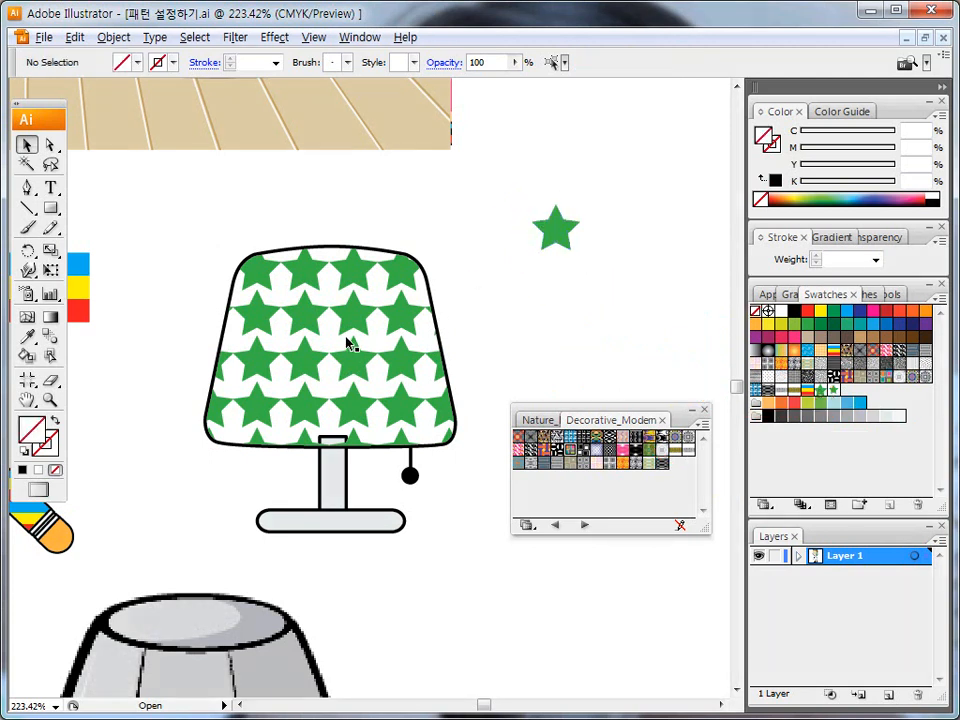
click(347, 343)
click(832, 392)
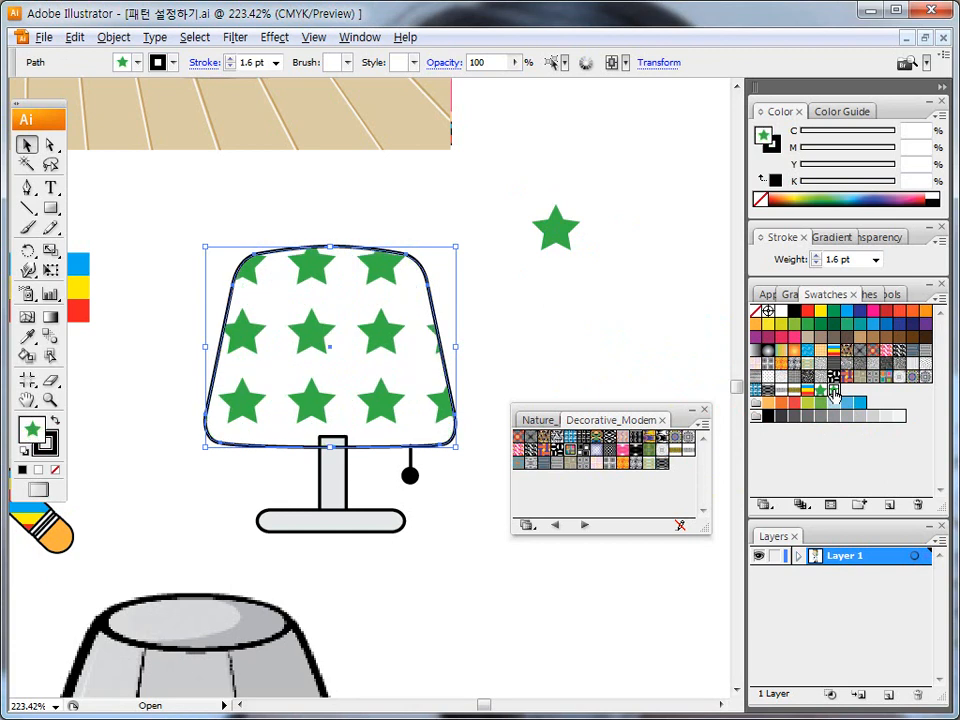
drag(335, 324, 351, 323)
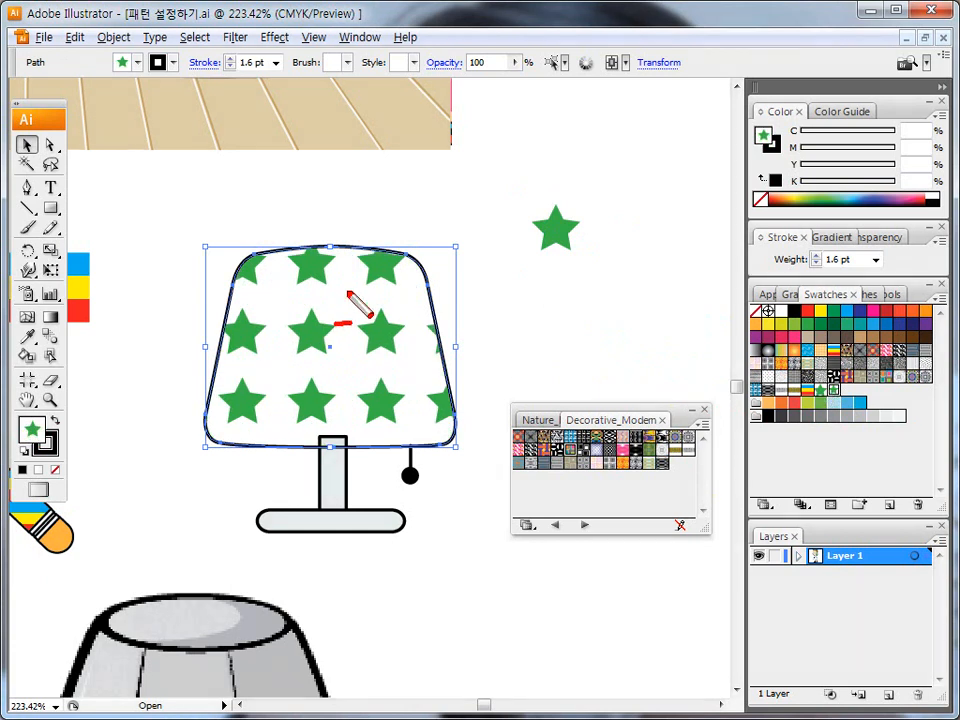
drag(333, 255, 353, 255)
drag(334, 392, 348, 398)
key(Escape)
key(ctrl+shift+d)
key(Escape)
click(559, 238)
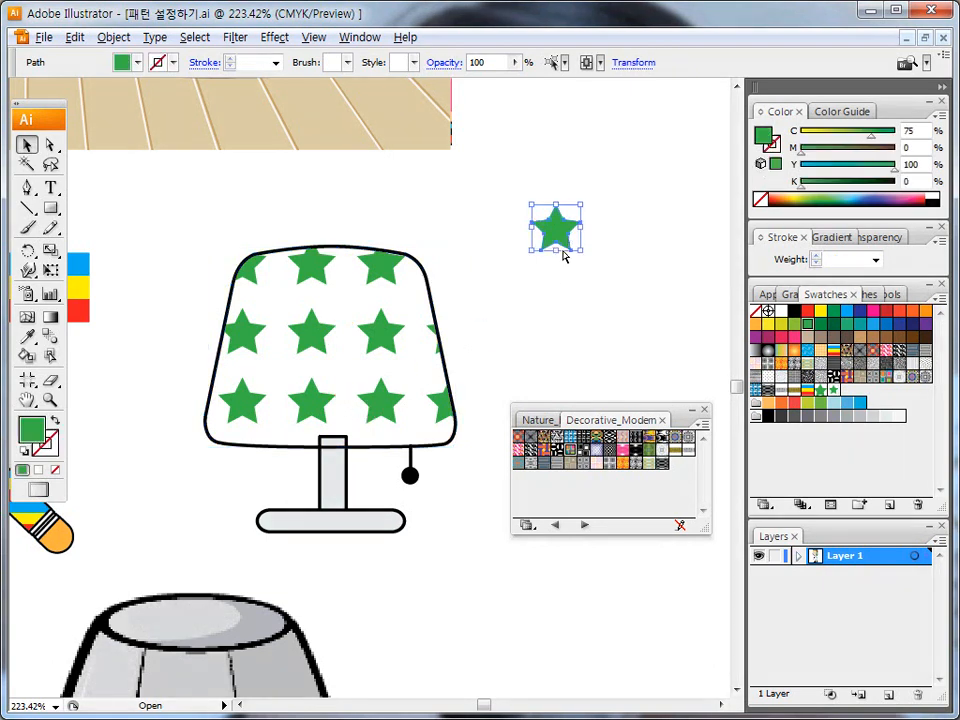
drag(523, 234, 622, 313)
key(ctrl+shift+d)
drag(579, 221, 590, 221)
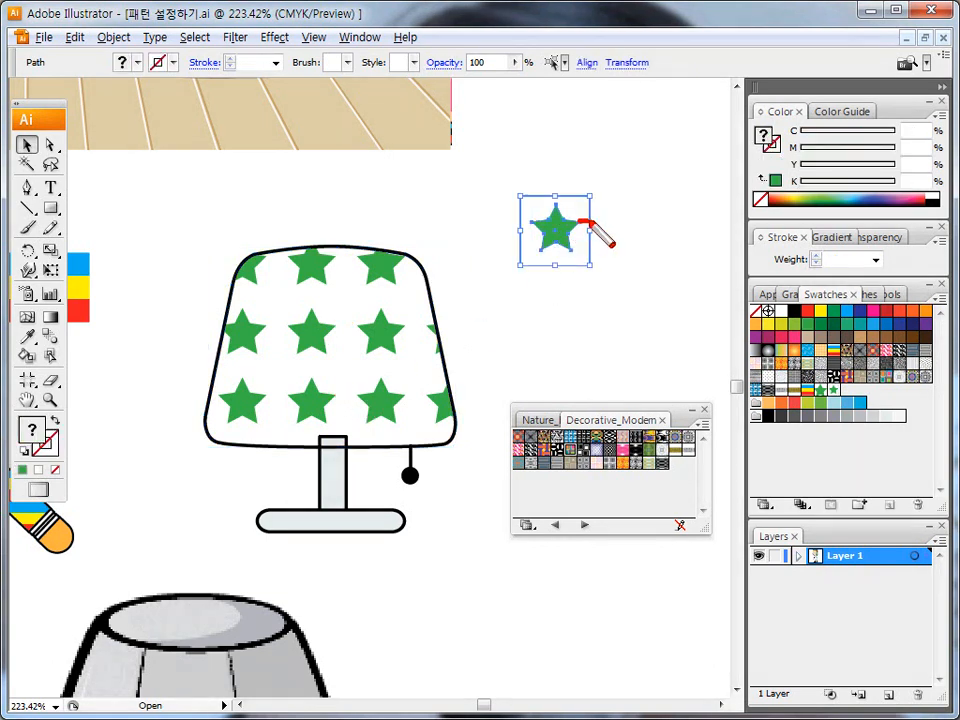
drag(526, 225, 522, 224)
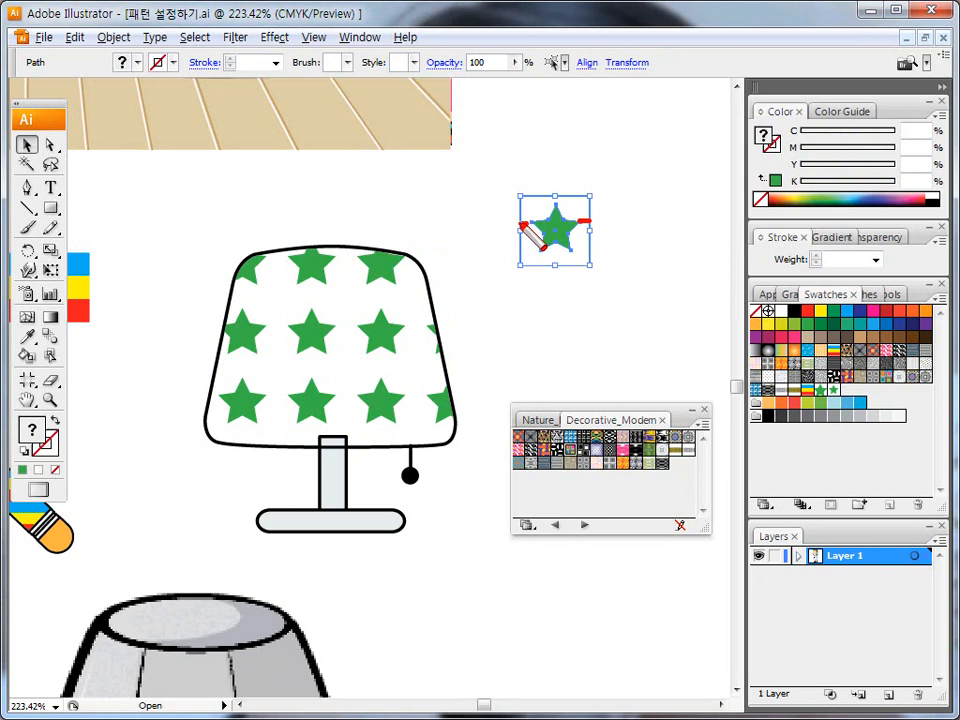
key(Escape)
Step: Enlarge the unpainted square evenly around the standalone star, and add both to the swatches as another pattern
click(521, 224)
drag(519, 196, 623, 291)
click(493, 178)
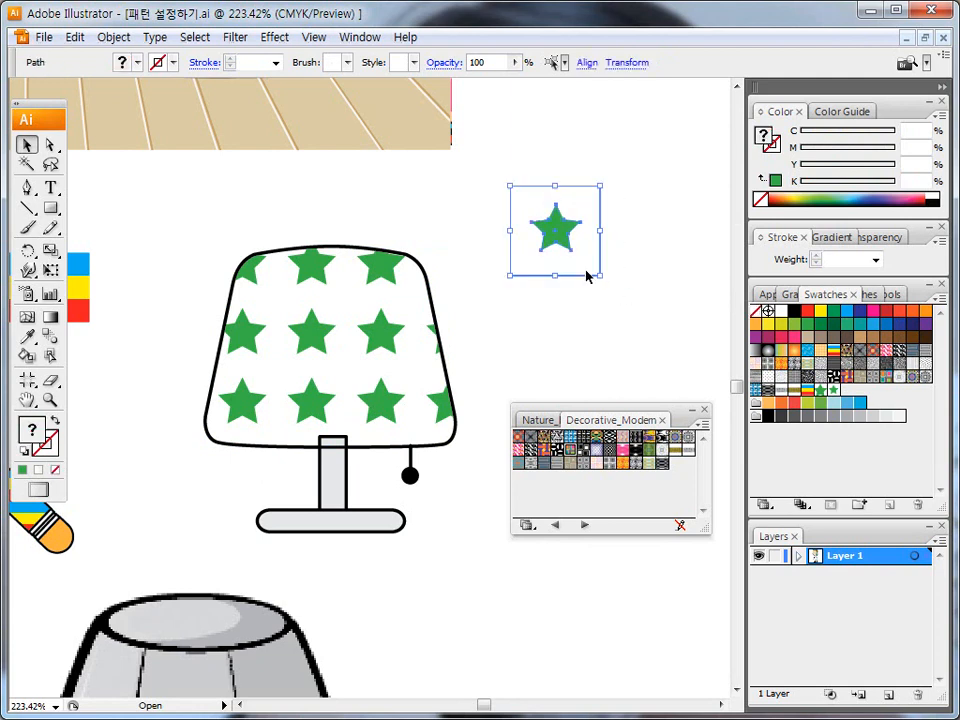
drag(557, 237, 849, 399)
Step: Fill the lampshade with the newest, more widely spaced star pattern swatch
click(531, 375)
click(381, 364)
click(846, 396)
click(847, 392)
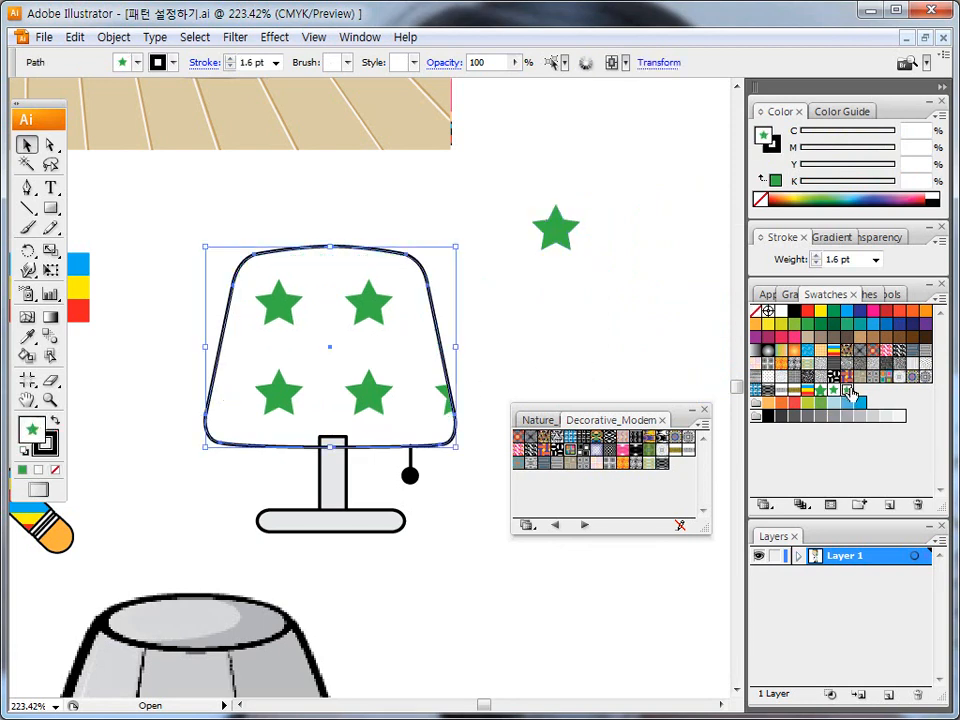
right_click(321, 290)
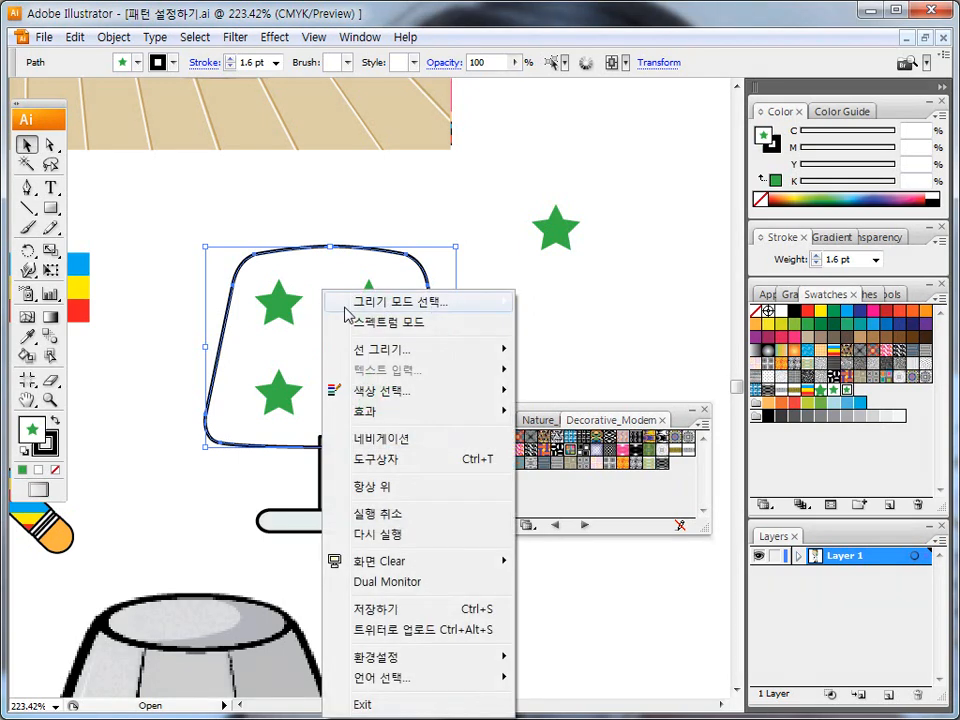
mouse_move(419, 357)
mouse_move(540, 369)
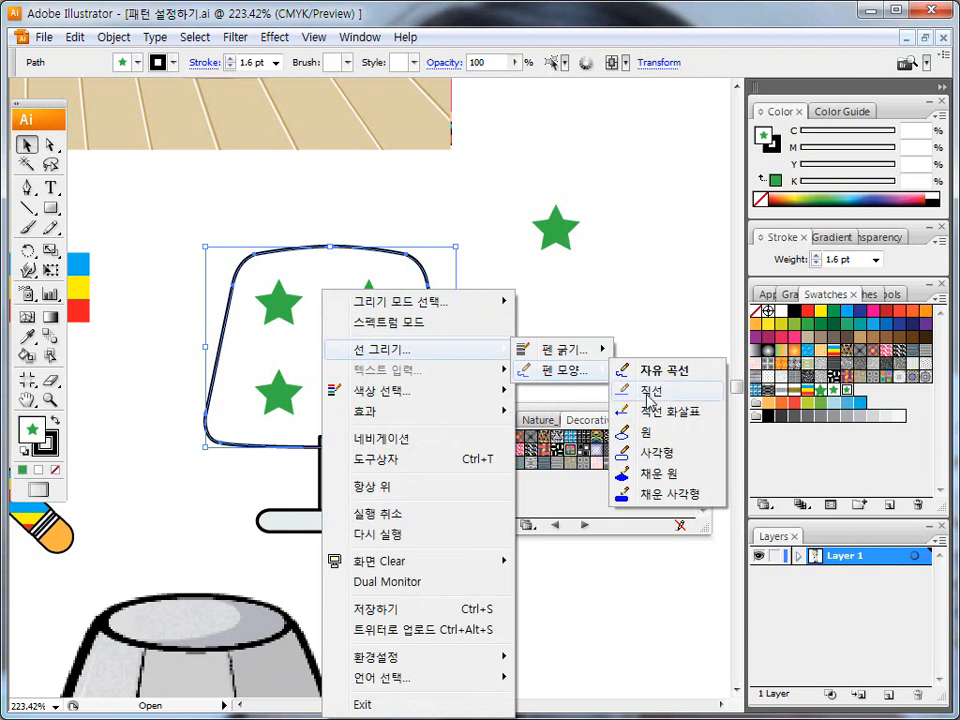
click(655, 452)
drag(226, 254, 321, 343)
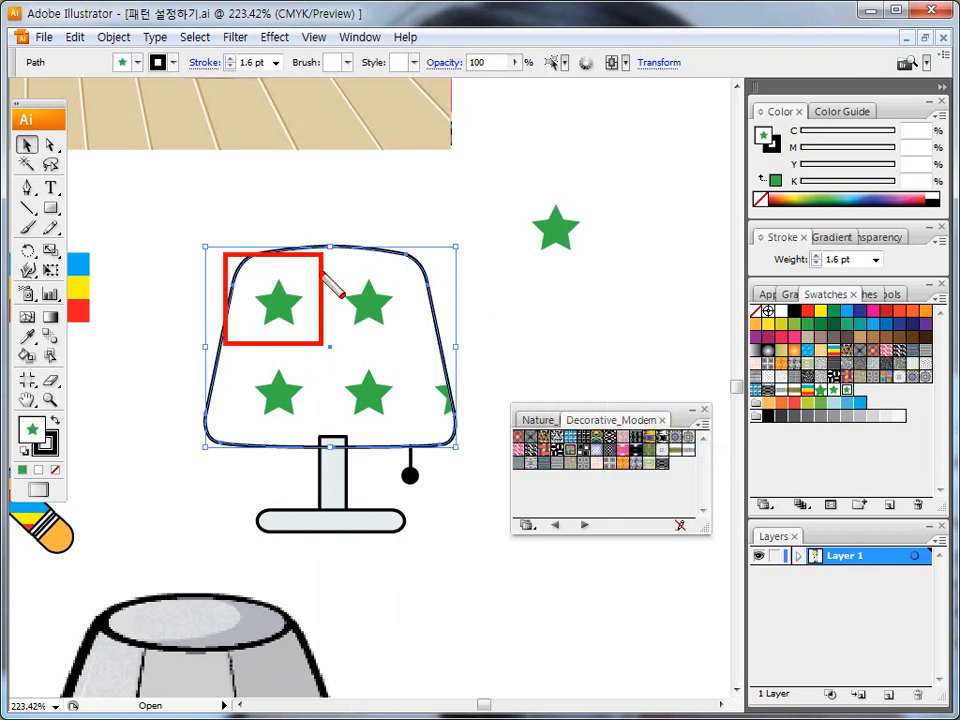
drag(318, 253, 417, 348)
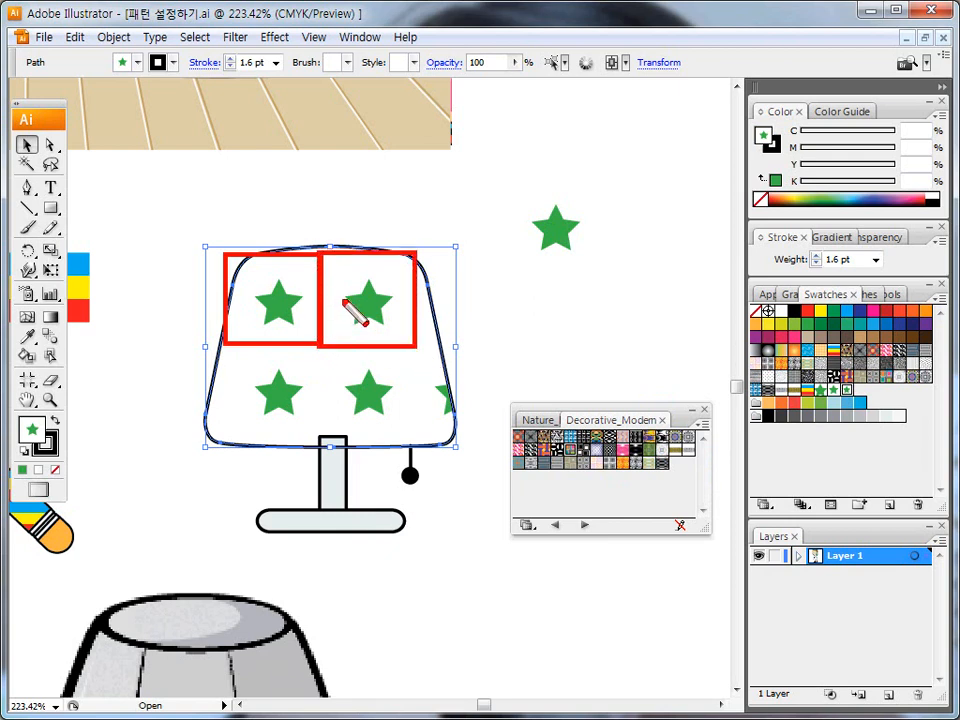
mouse_move(348, 297)
mouse_down()
mouse_move(300, 297)
mouse_move(351, 323)
mouse_up()
key(Escape)
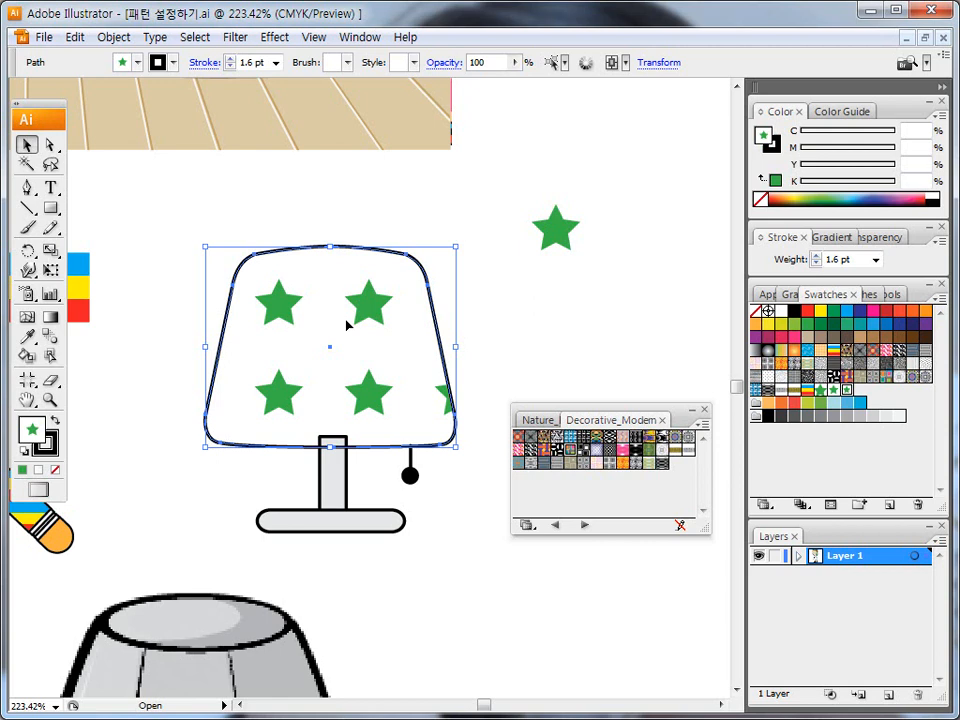
Step: Examine the stripe tile, the patterned lampshade, the unpainted square around the standalone star, and the cartoon marker character
click(196, 238)
drag(356, 564, 382, 542)
drag(311, 208, 304, 358)
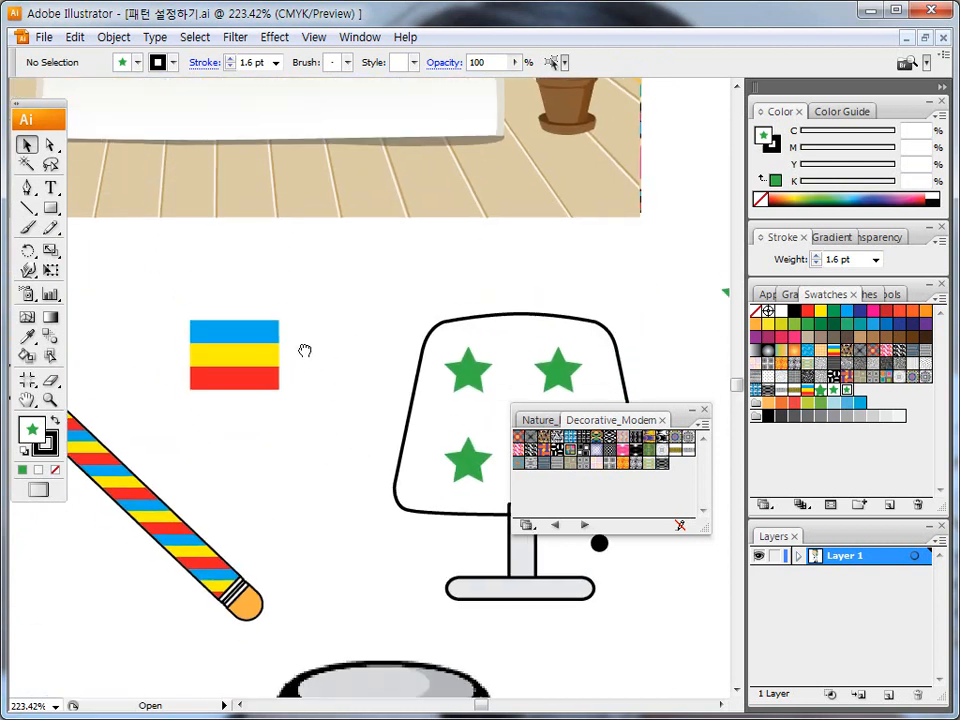
drag(315, 241, 300, 407)
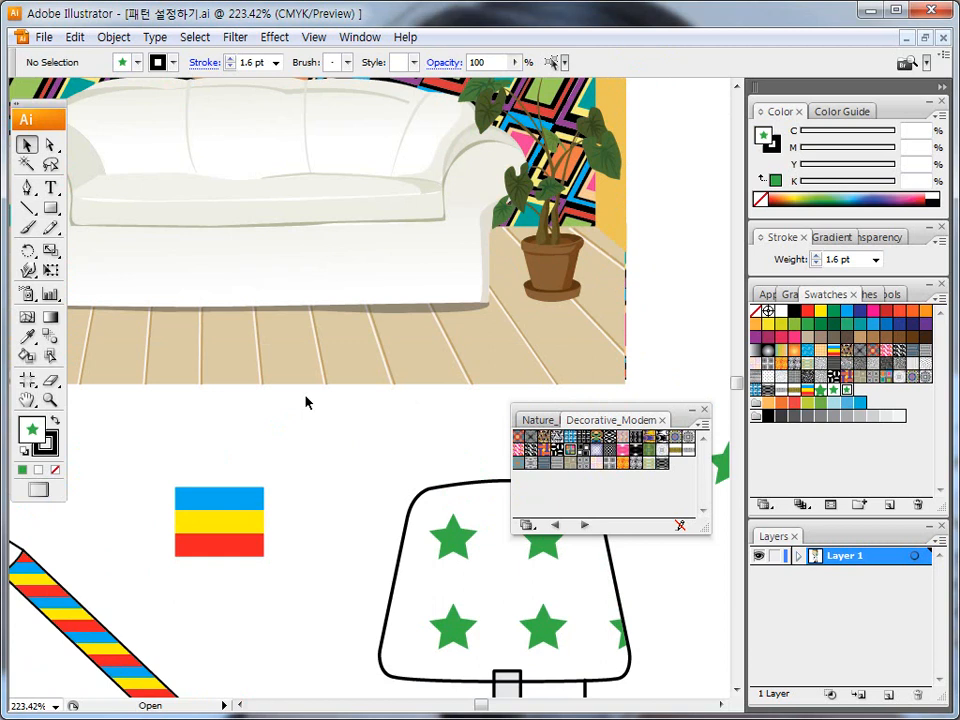
drag(484, 525, 350, 400)
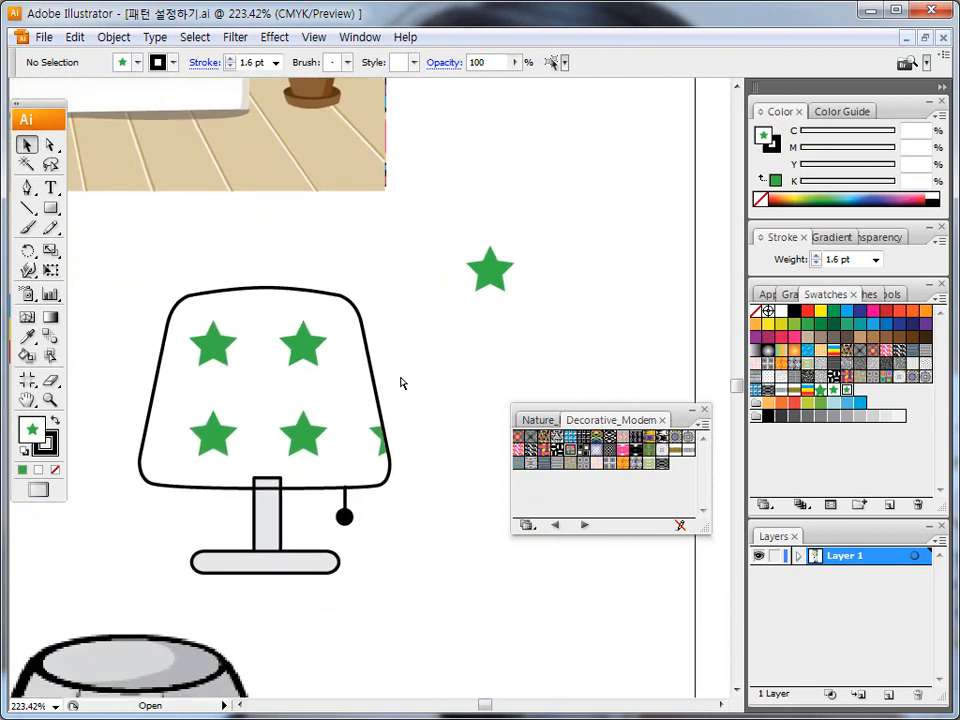
drag(437, 229, 534, 318)
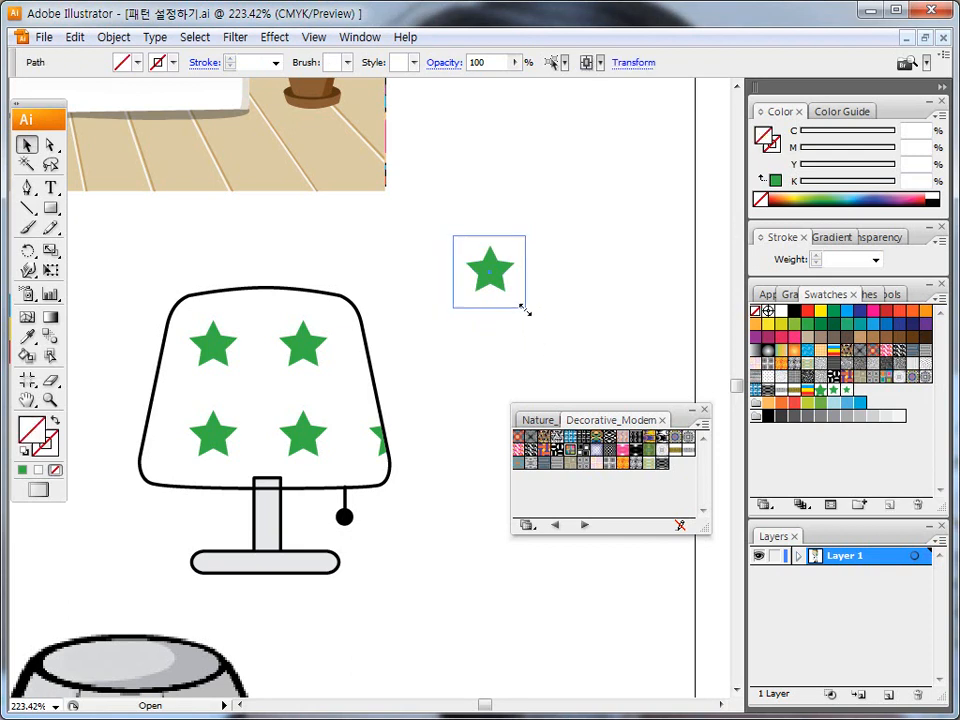
click(538, 315)
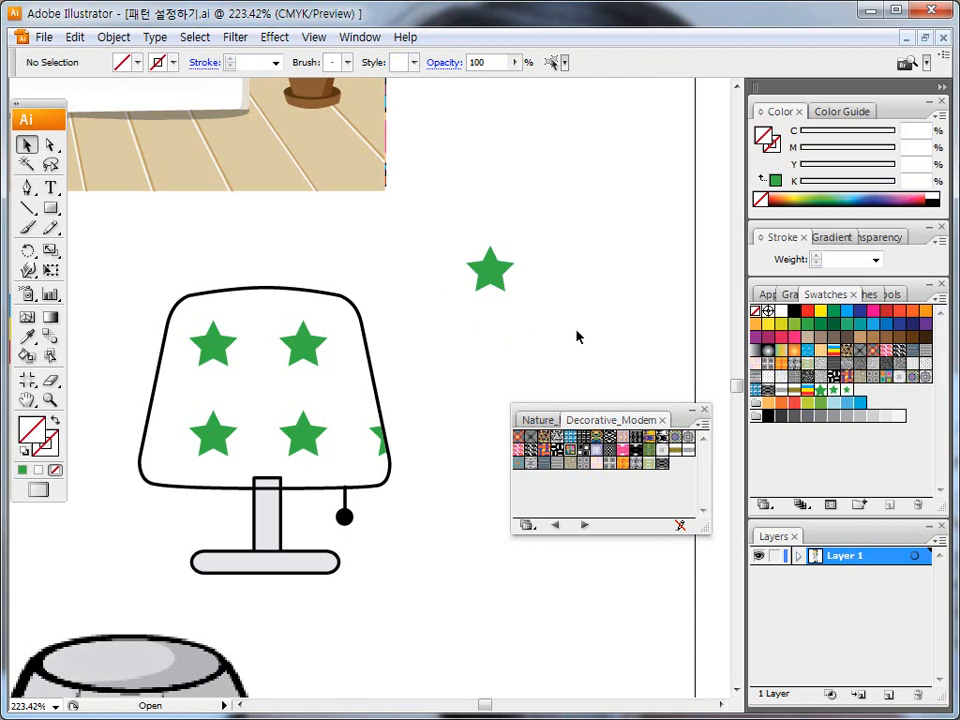
drag(364, 641, 438, 390)
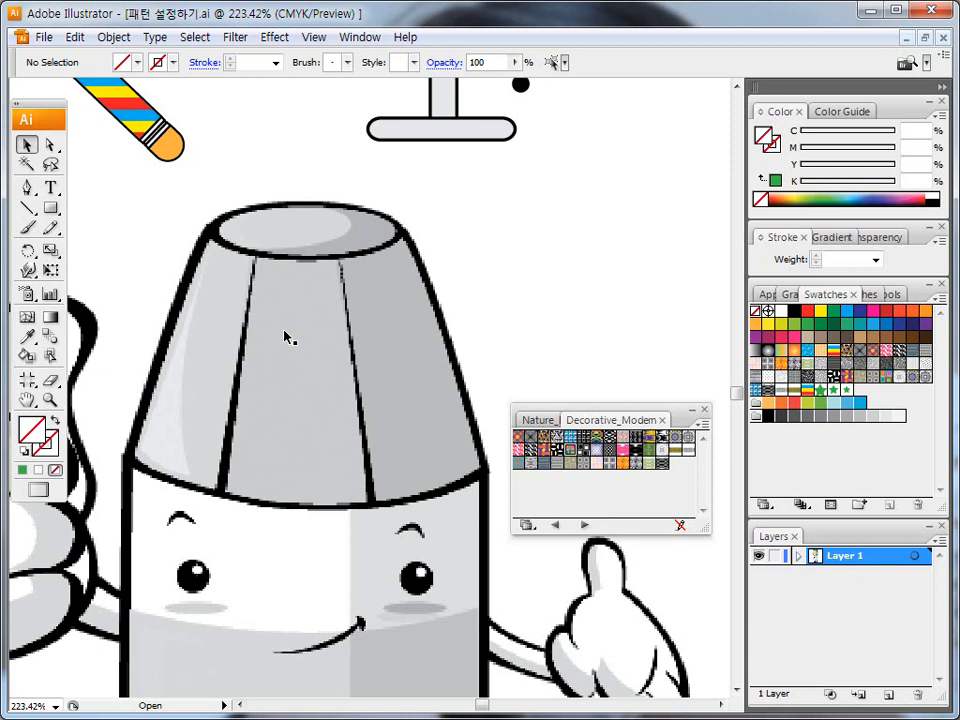
drag(288, 338, 347, 347)
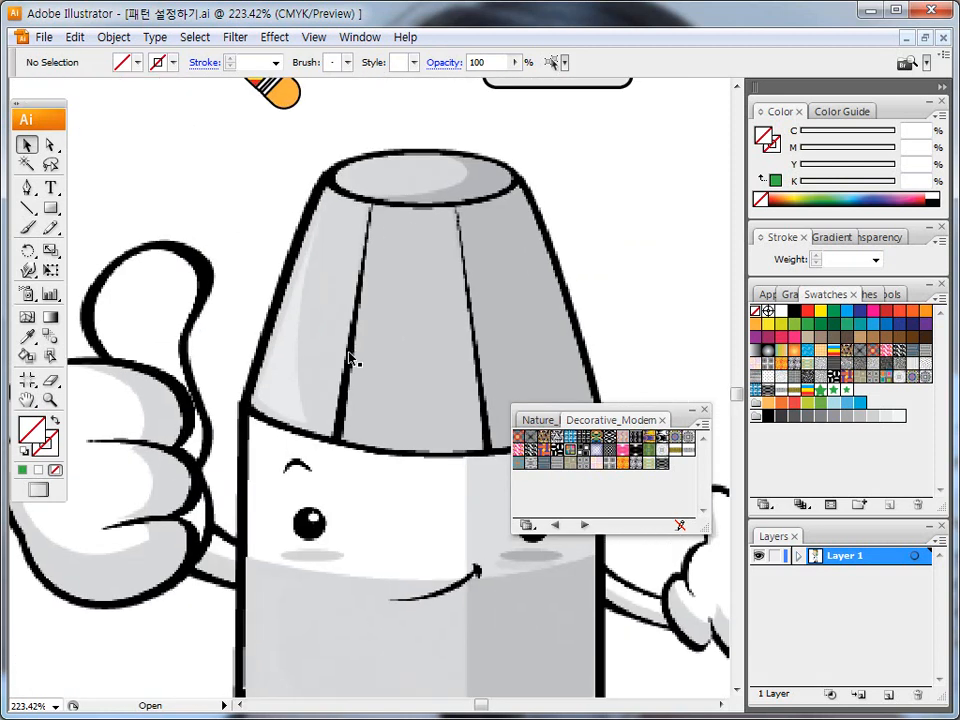